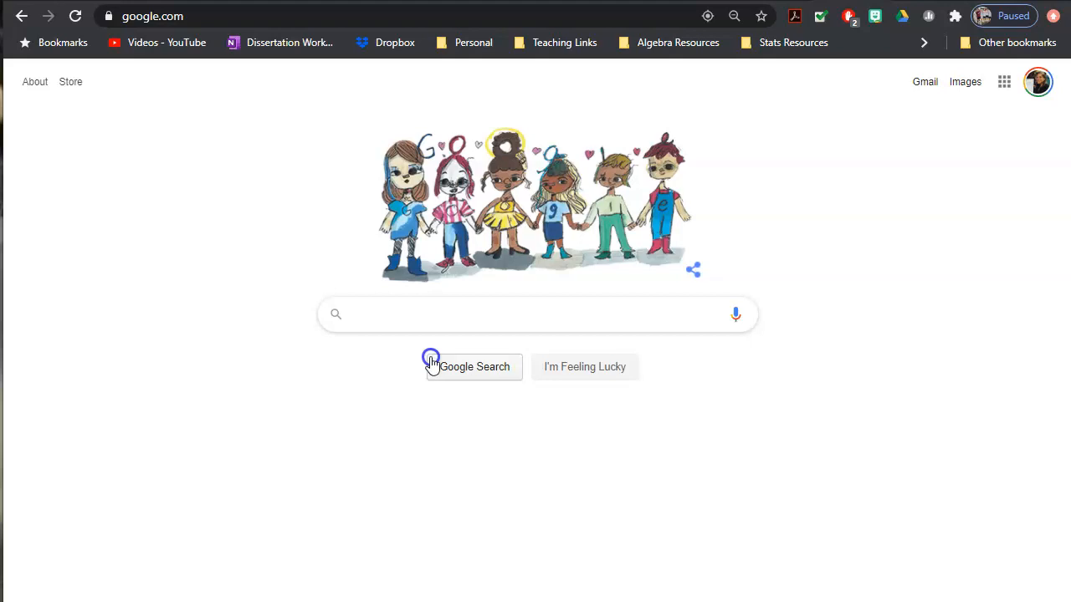
Step: Search Google for graph secant site:"teacher.desmos.com"
{"action": "type", "text": "graph"}
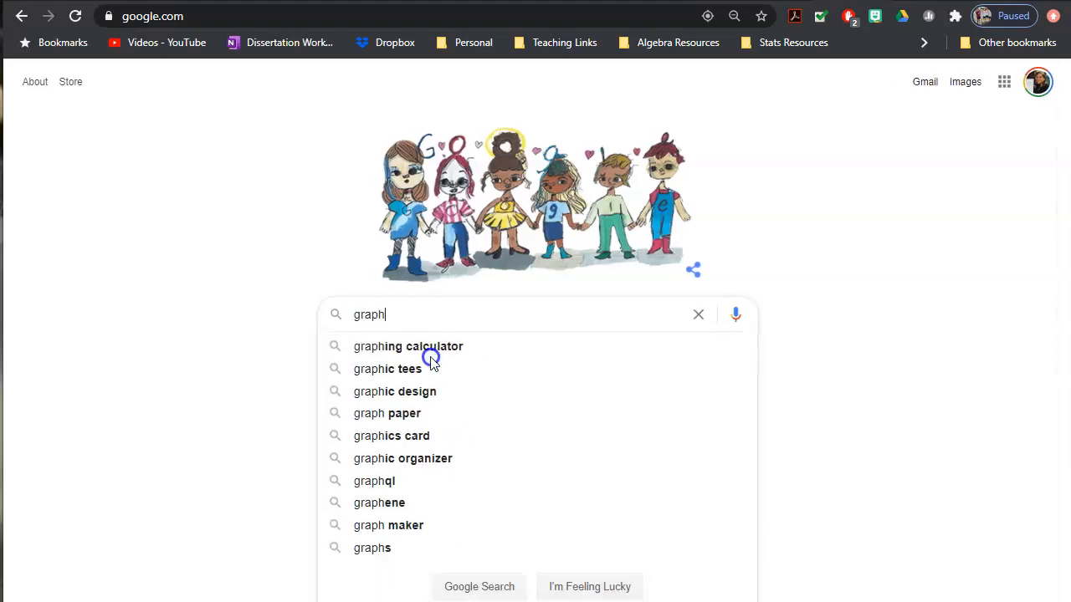
{"action": "type", "text": " secant"}
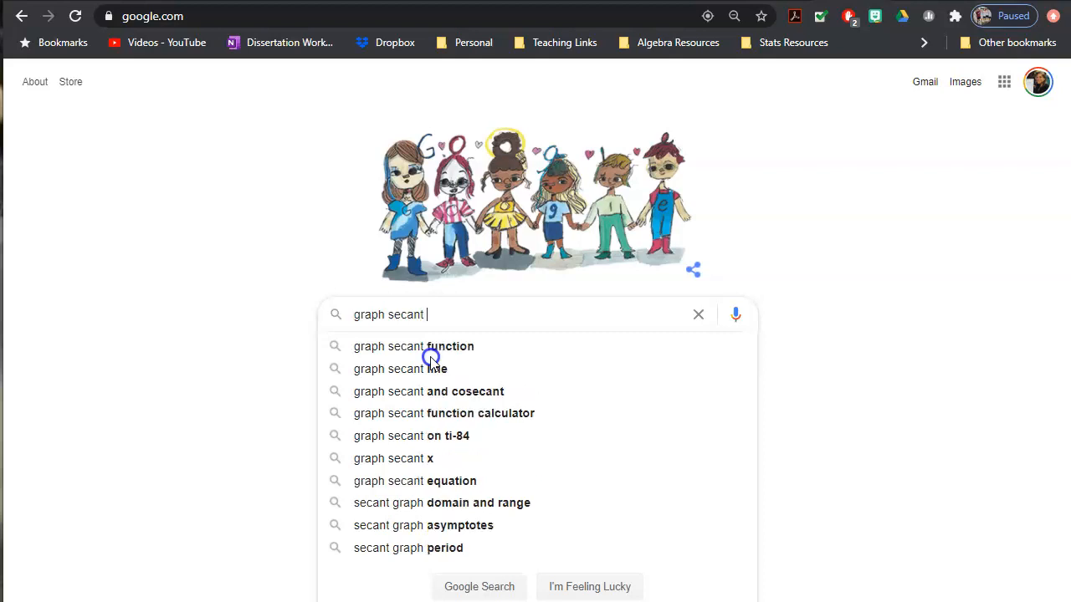
{"action": "type", "text": " site:\"teacher.desmos.com"}
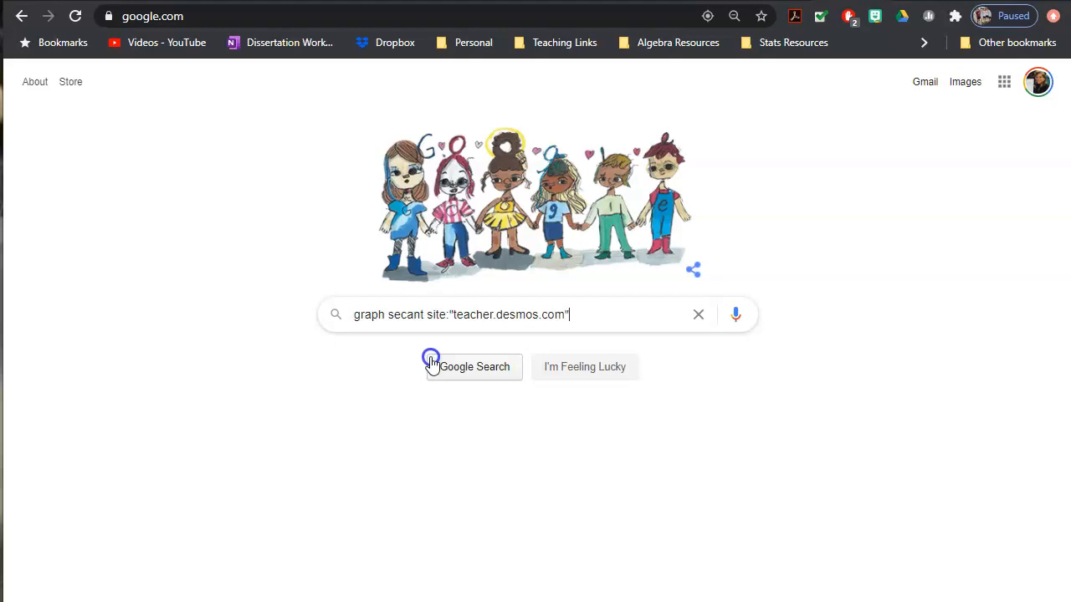
{"action": "left_click", "coordinate": [488, 261]}
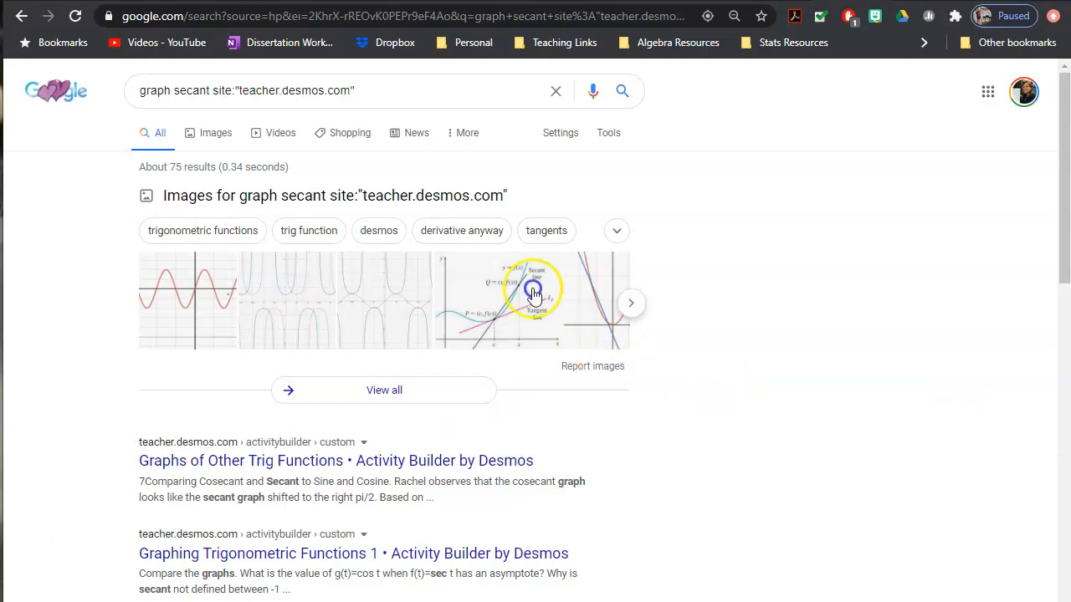
Step: Open the results Graphs of Other Trig Functions, Graphing Trigonometric Functions 1, and Calculus: Secant, Tangent Lines, and Intro to Limits in new tabs
{"action": "scroll", "coordinate": [557, 452], "scroll_direction": "down", "scroll_amount": 4}
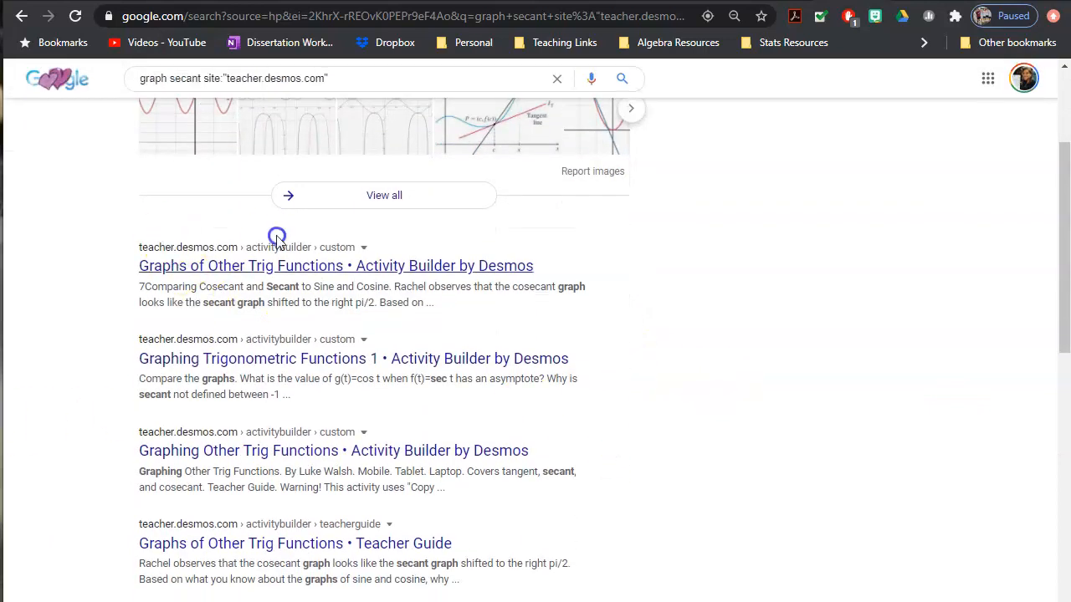
{"action": "scroll", "coordinate": [535, 483], "scroll_direction": "down", "scroll_amount": 1}
{"action": "left_click", "coordinate": [359, 219]}
{"action": "left_click", "coordinate": [464, 354]}
{"action": "scroll", "coordinate": [590, 535], "scroll_direction": "up", "scroll_amount": 2}
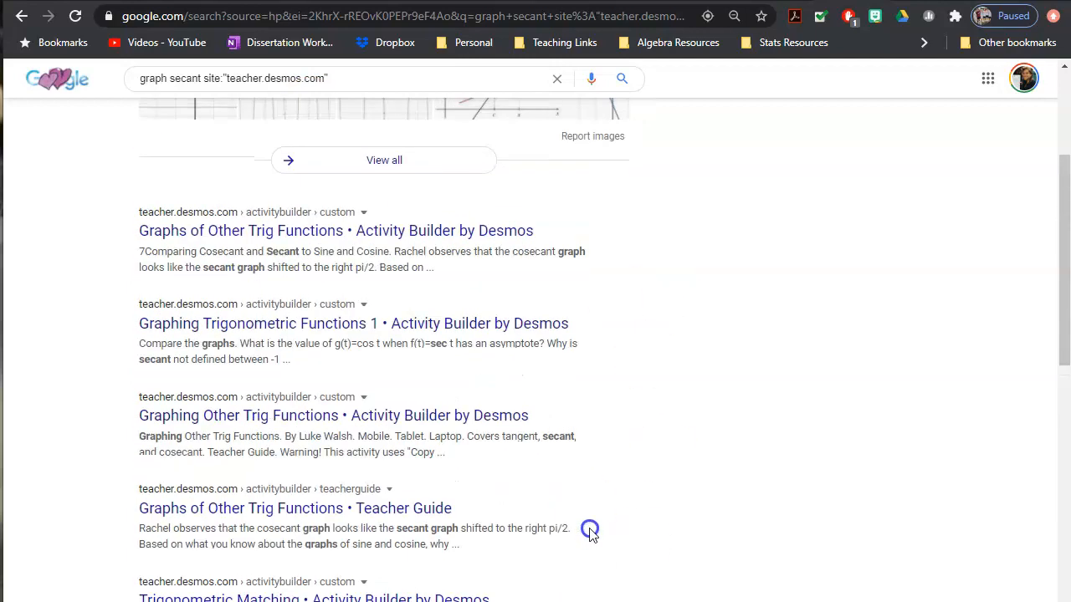
{"action": "right_click", "coordinate": [276, 233]}
{"action": "right_click", "coordinate": [322, 318]}
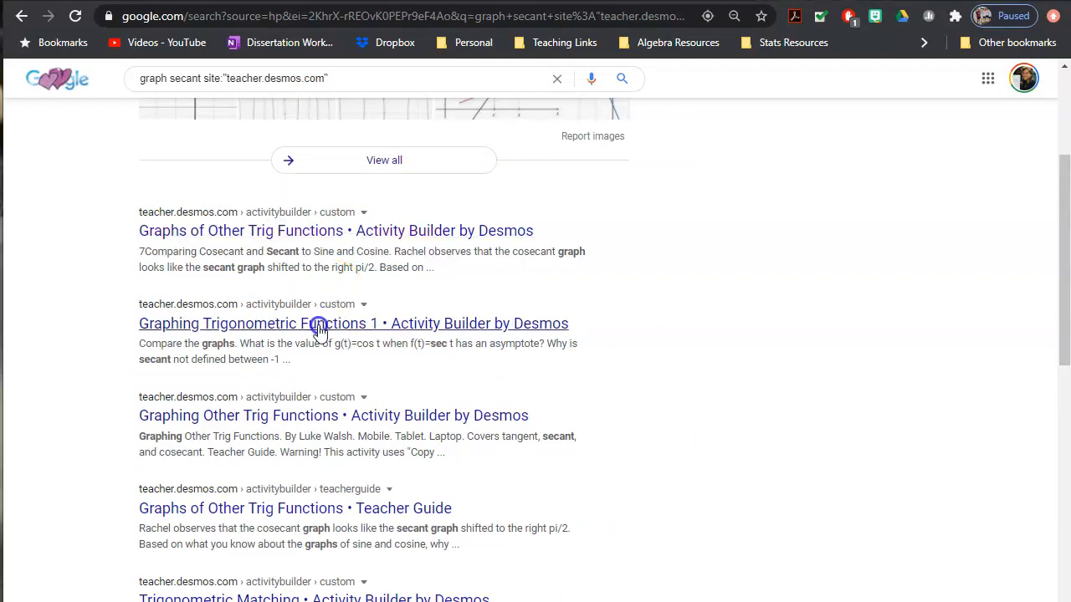
{"action": "left_click", "coordinate": [407, 339]}
{"action": "scroll", "coordinate": [372, 412], "scroll_direction": "down", "scroll_amount": 2}
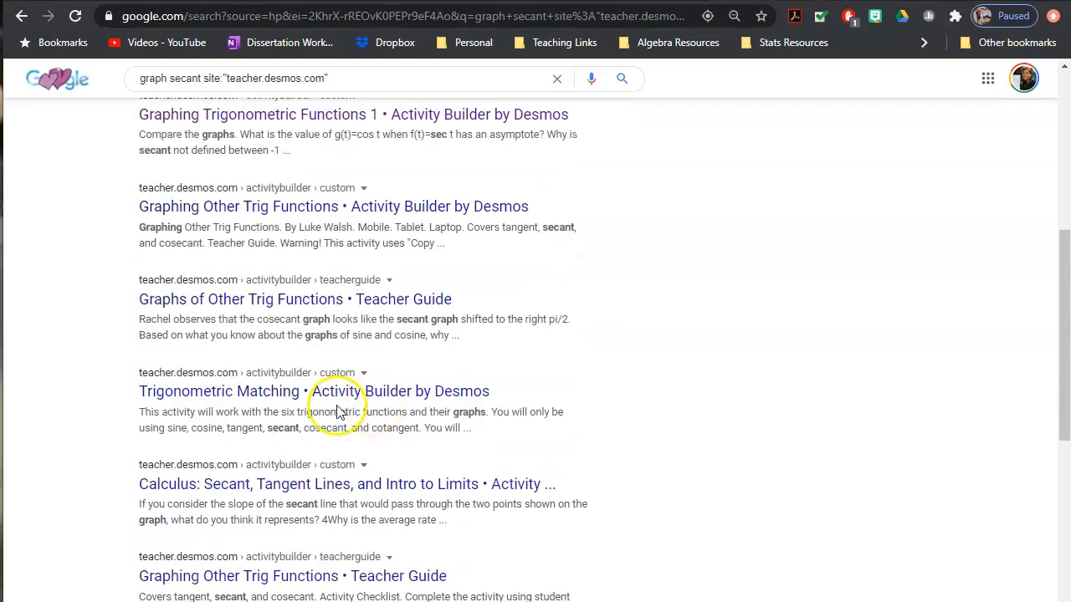
{"action": "right_click", "coordinate": [370, 485]}
{"action": "left_click", "coordinate": [464, 495]}
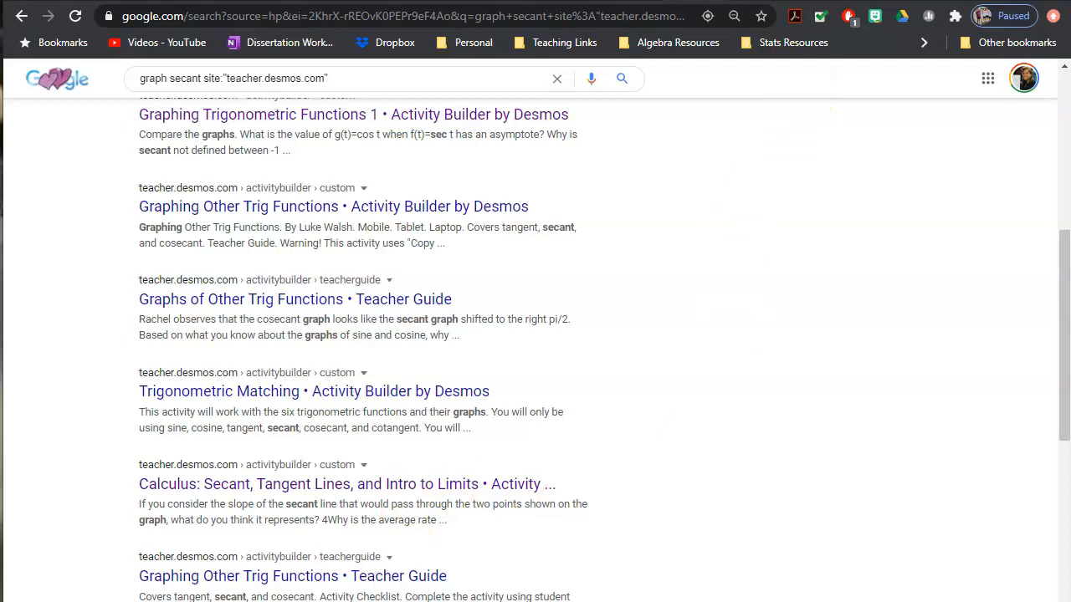
Step: In the Graphs of Other Trig Functions activity, preview the Tangent screen and graph y = tan x in row 3
{"action": "key", "text": "ctrl+Tab"}
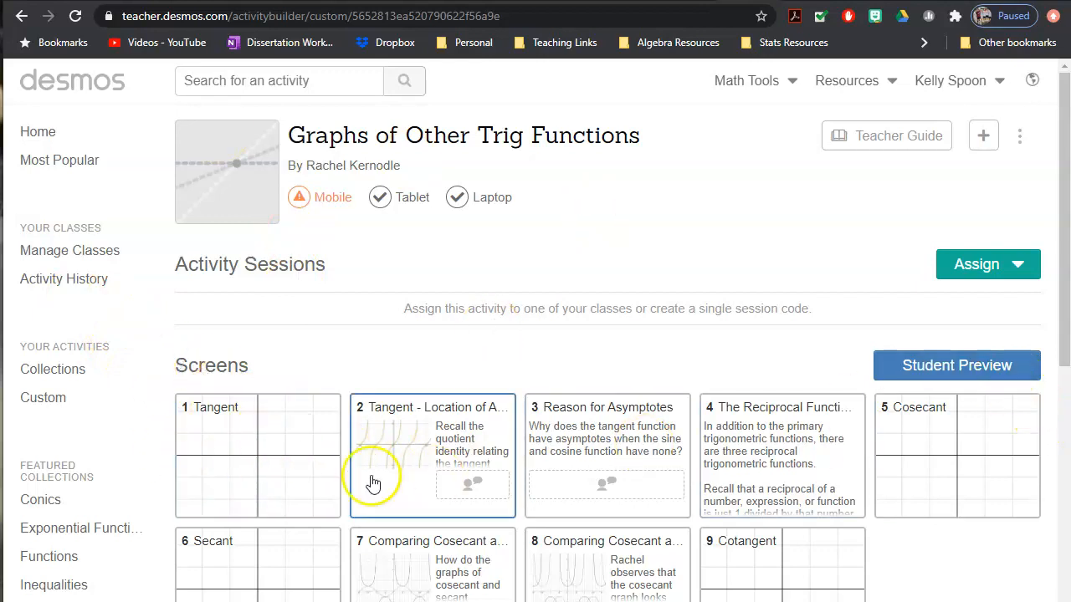
{"action": "left_click", "coordinate": [267, 466]}
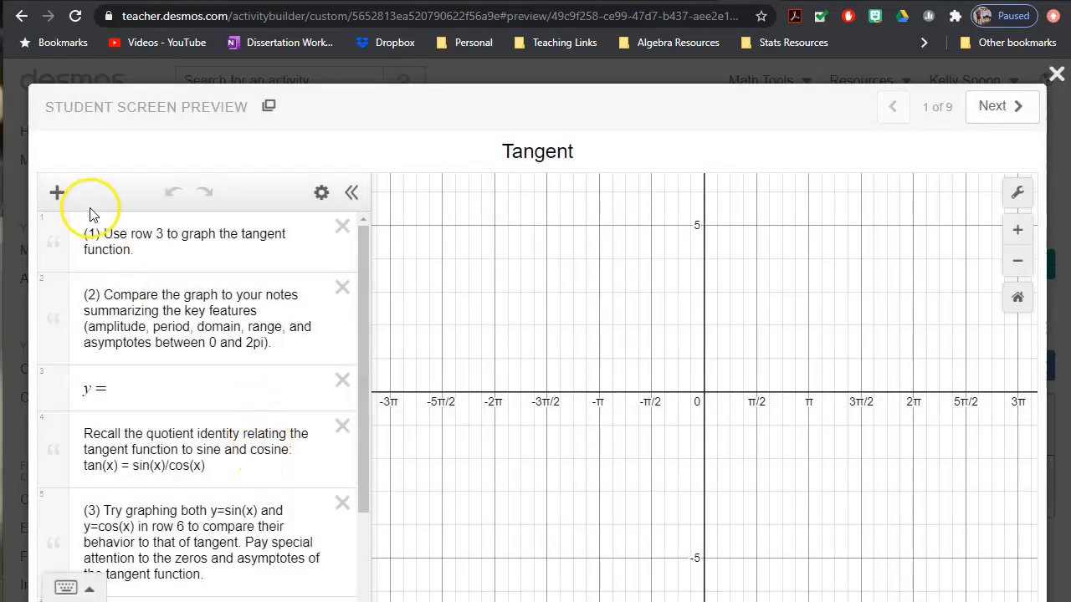
{"action": "left_click", "coordinate": [140, 385]}
{"action": "type", "text": "tan "}
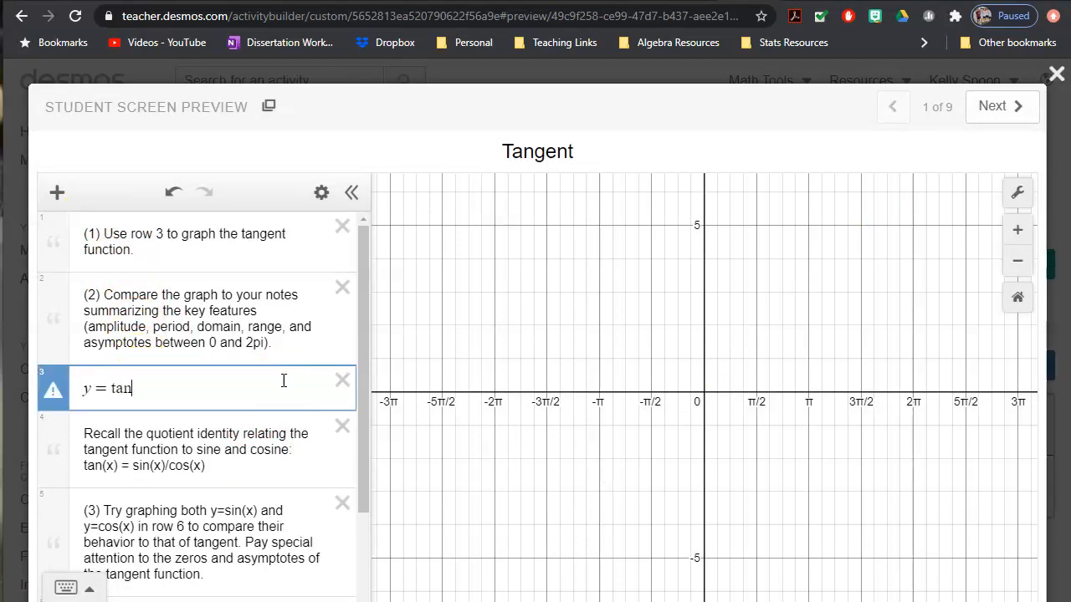
{"action": "type", "text": "x"}
Step: Graph y = sin x in row 6 and y = cos x in row 7 of the Tangent screen
{"action": "left_click_drag", "start_coordinate": [368, 388], "coordinate": [370, 489]}
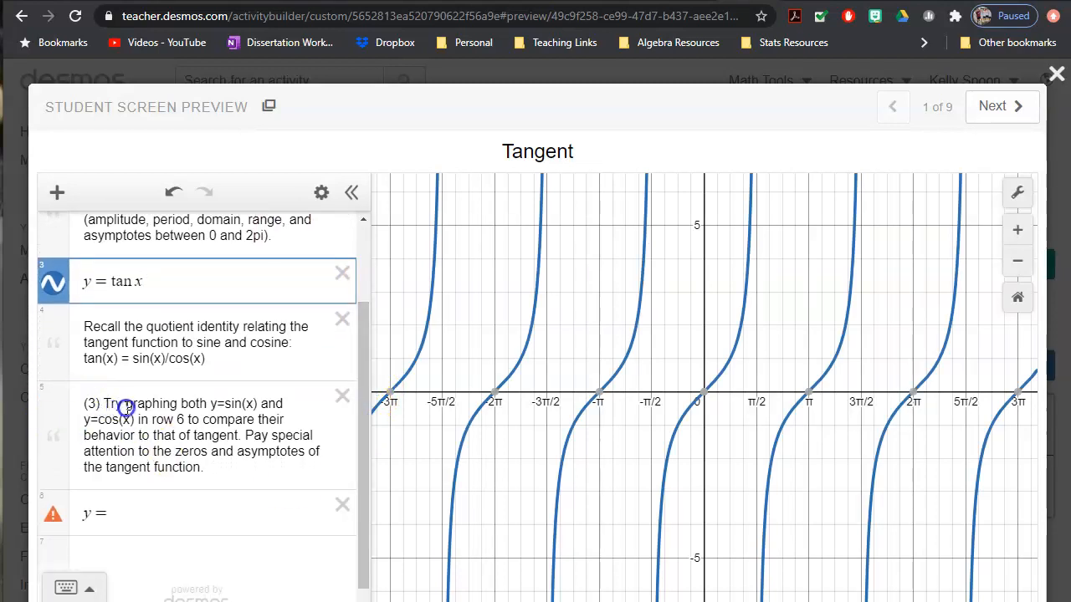
{"action": "left_click", "coordinate": [170, 512]}
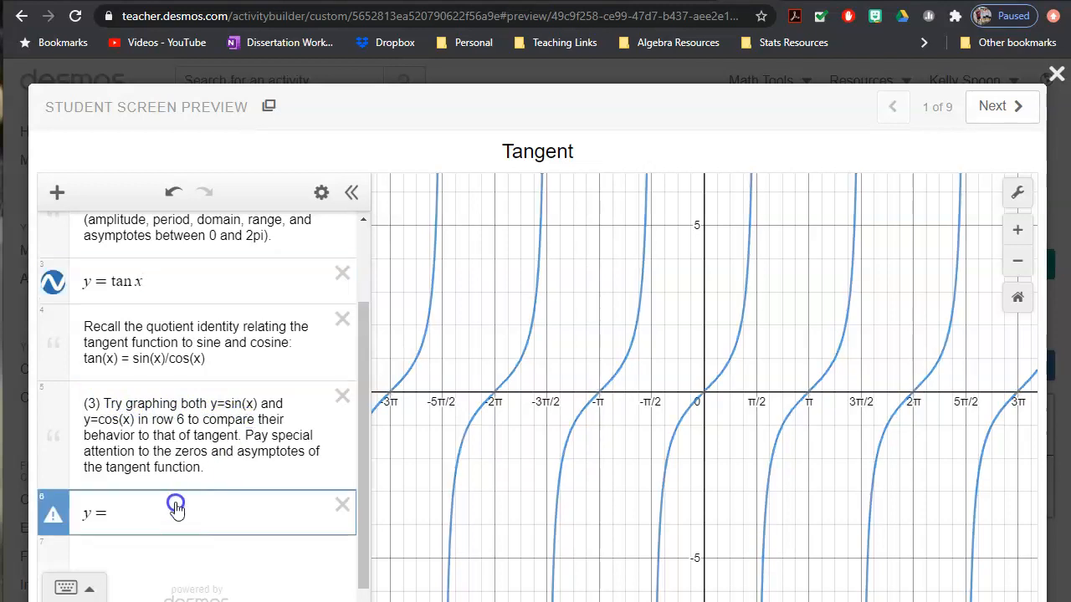
{"action": "type", "text": "sinx"}
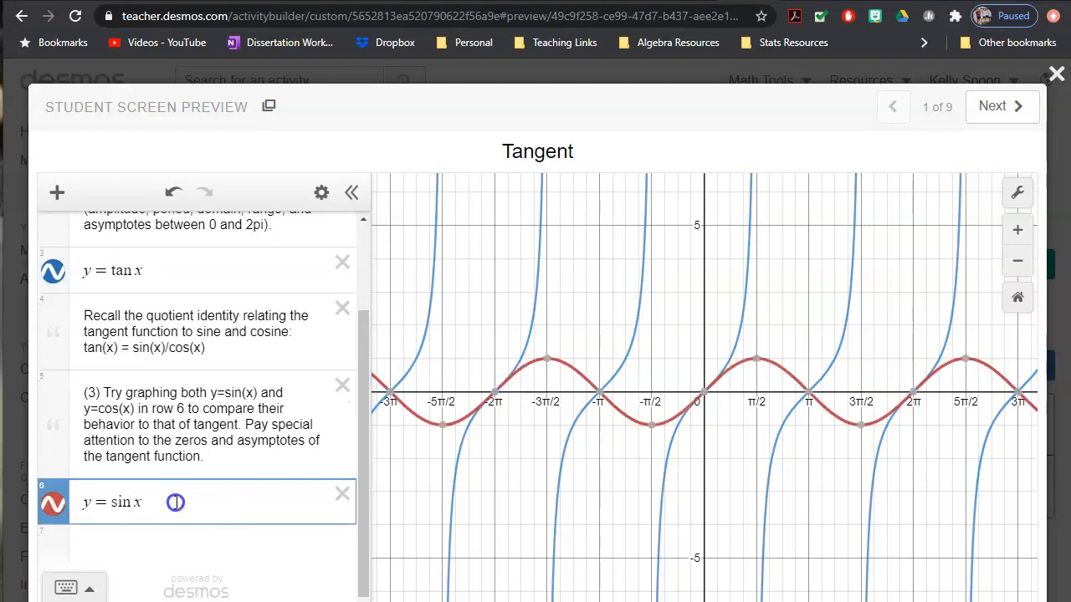
{"action": "left_click", "coordinate": [122, 543]}
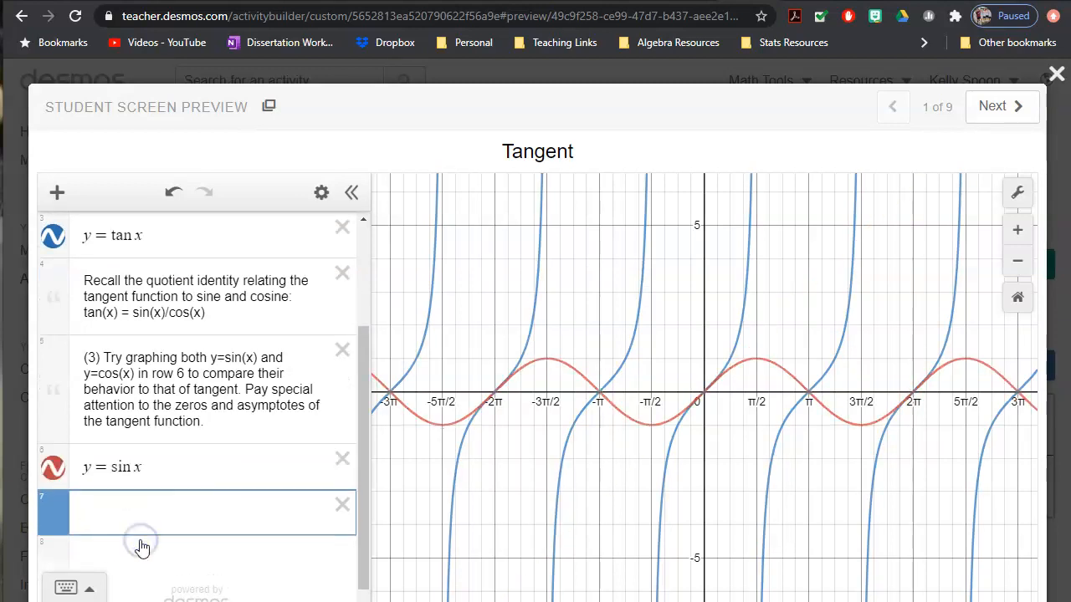
{"action": "type", "text": "y = cos x"}
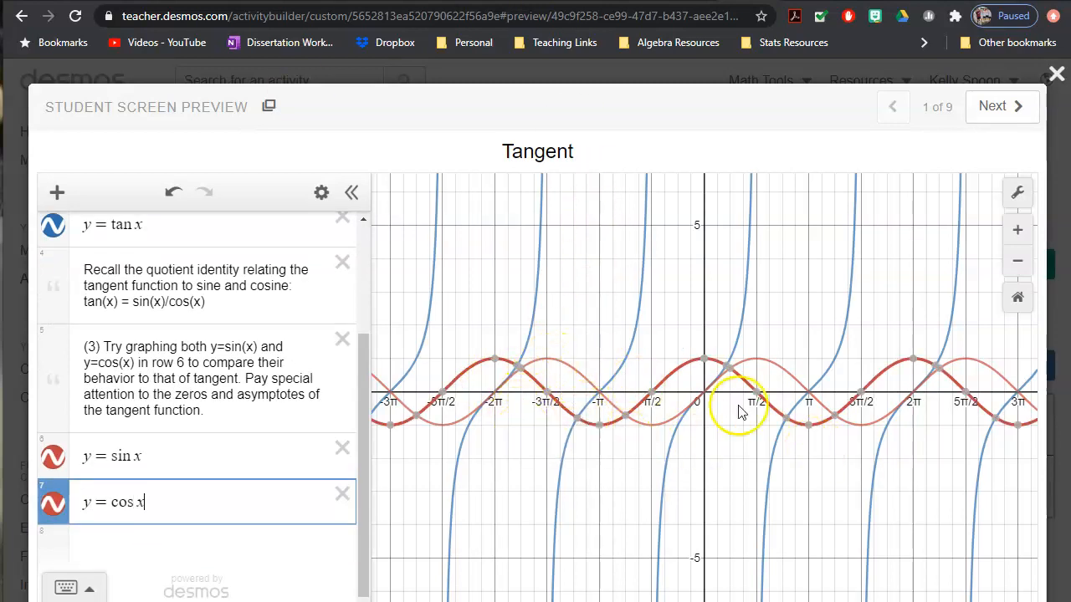
Step: Change the color of the y = cos x curve to purple
{"action": "mouse_move", "coordinate": [550, 400]}
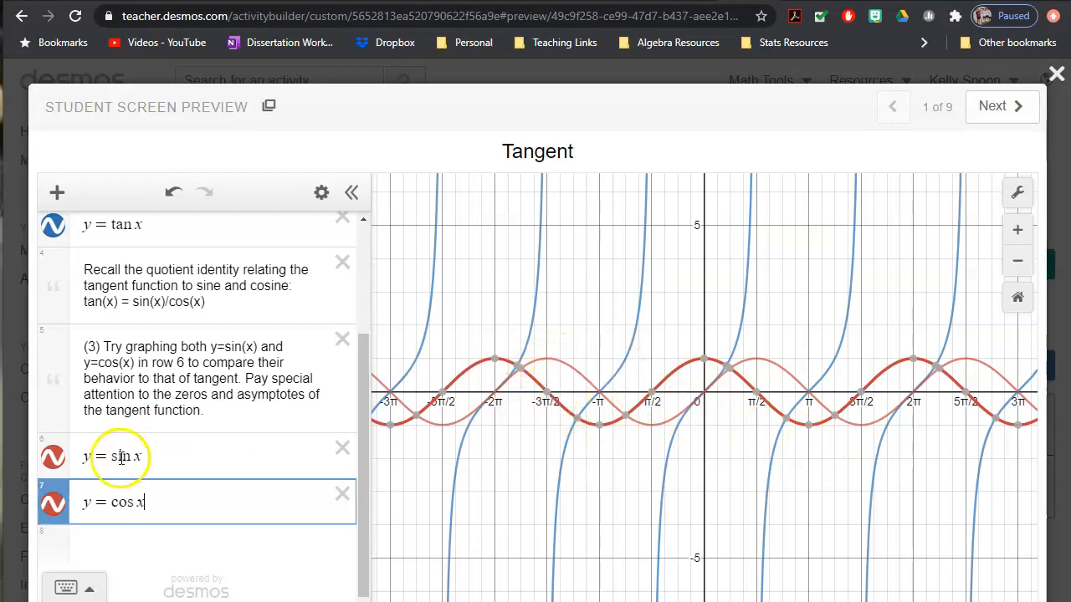
{"action": "left_click", "coordinate": [321, 192]}
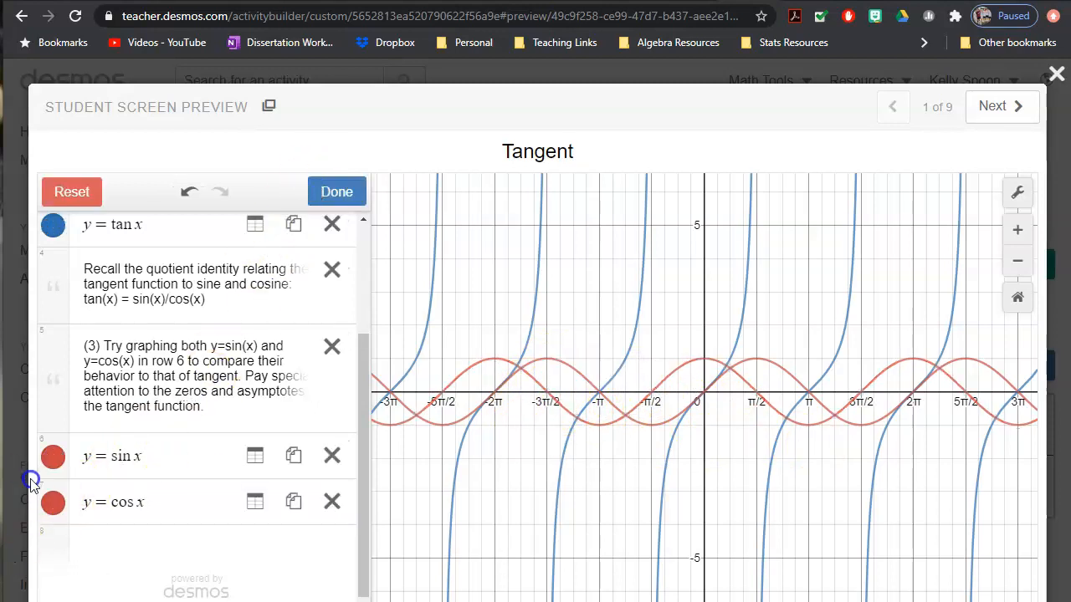
{"action": "left_click", "coordinate": [51, 502]}
{"action": "left_click", "coordinate": [218, 530]}
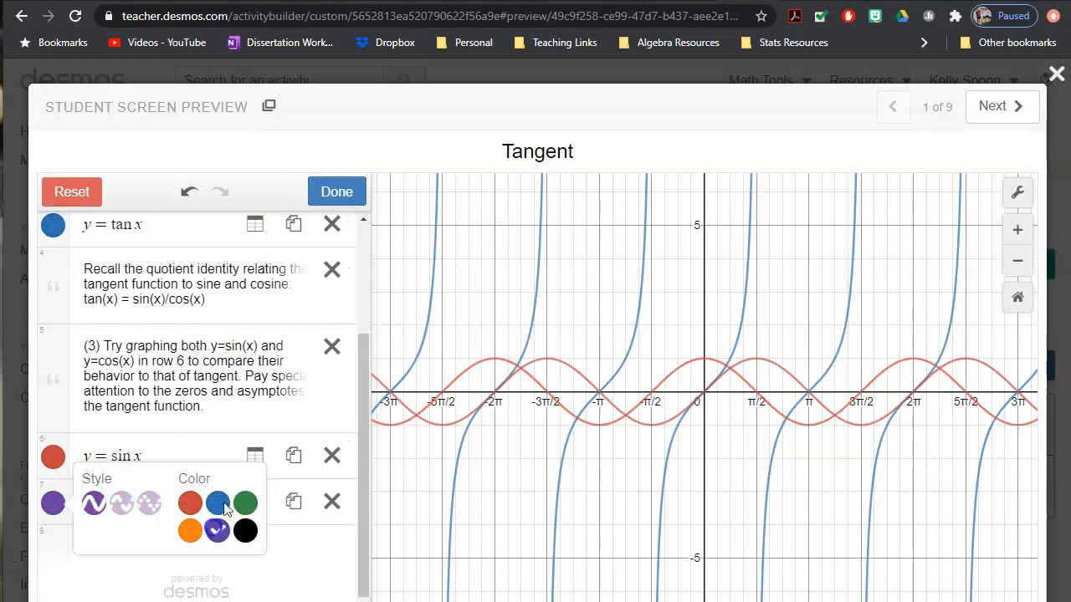
{"action": "left_click", "coordinate": [333, 192]}
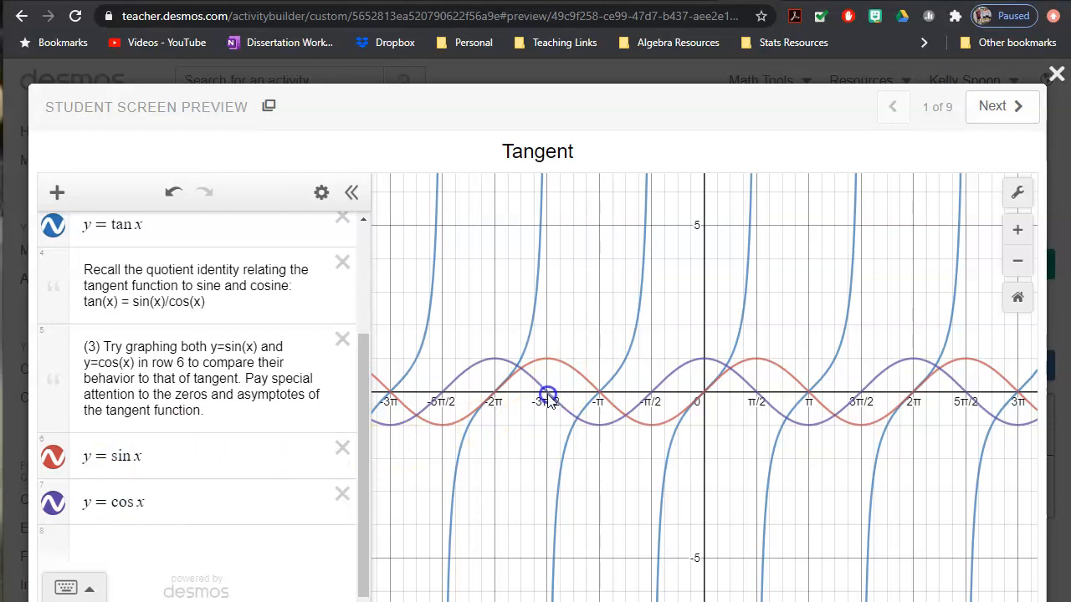
Step: Compare the three curves, review the activity's following screens up to Cosecant, and close the student preview
{"action": "left_click", "coordinate": [482, 422]}
{"action": "left_click", "coordinate": [745, 370]}
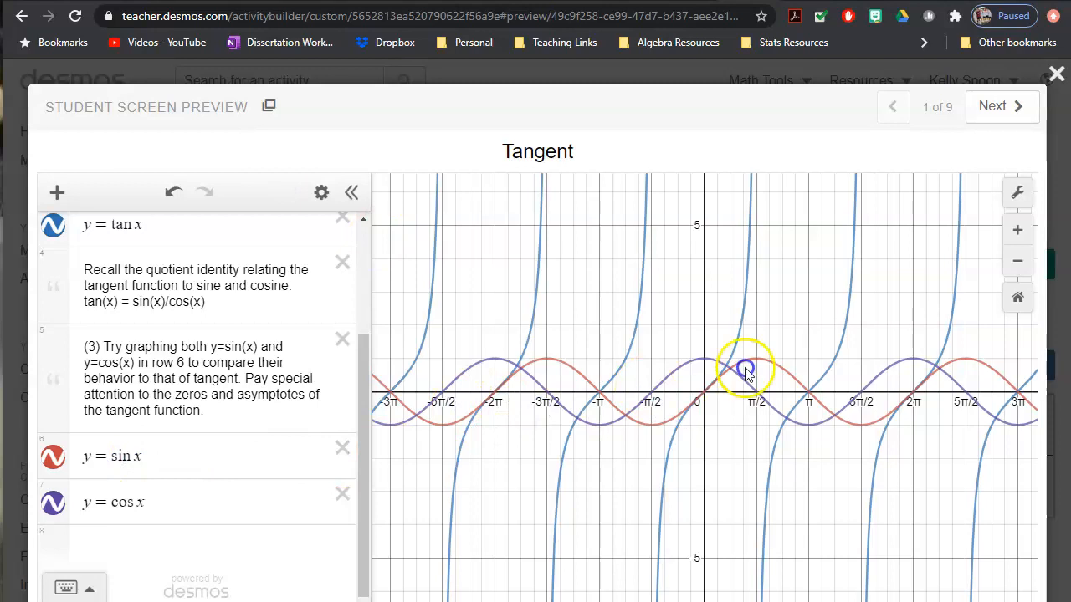
{"action": "left_click", "coordinate": [992, 107]}
{"action": "left_click", "coordinate": [645, 255]}
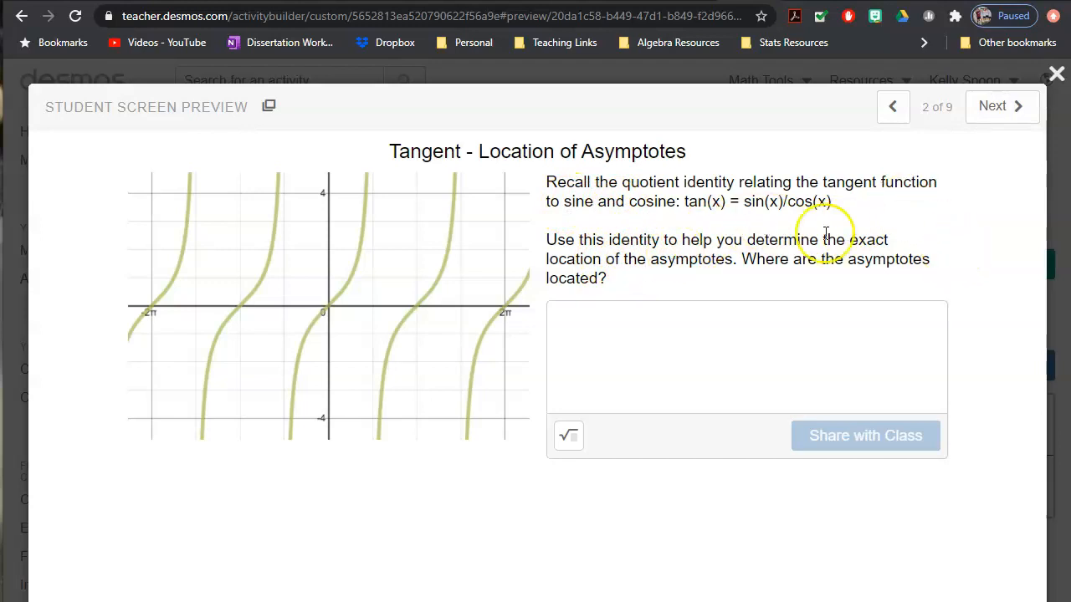
{"action": "left_click", "coordinate": [988, 106]}
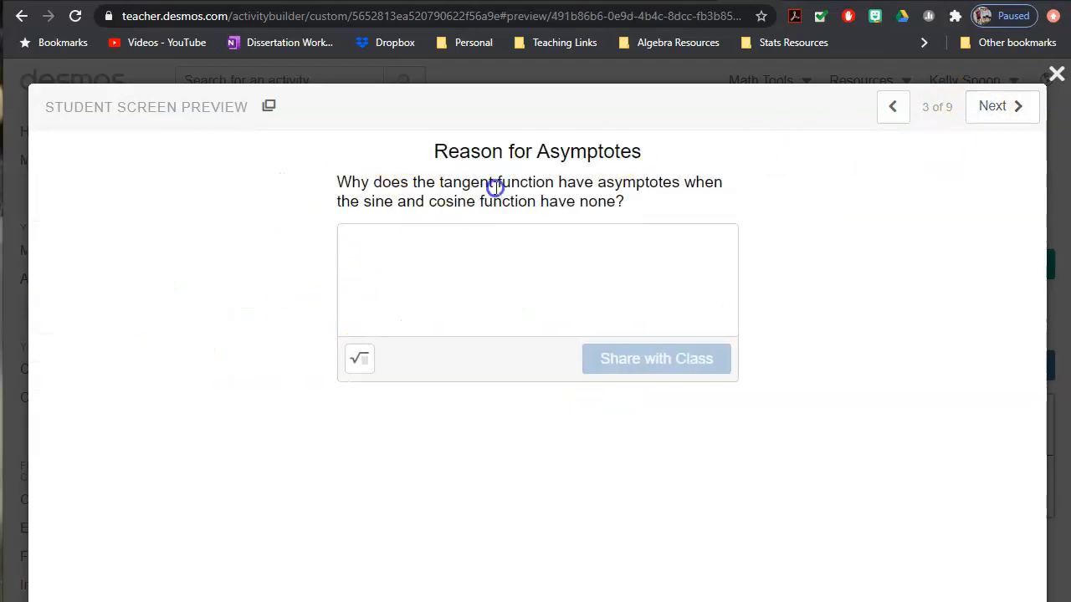
{"action": "left_click", "coordinate": [995, 100]}
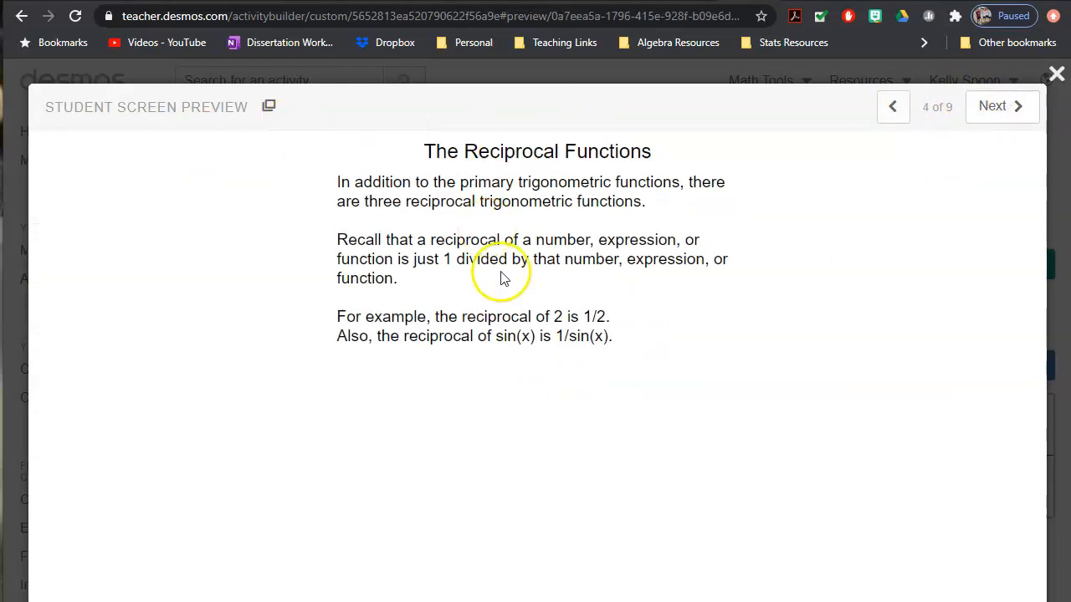
{"action": "left_click", "coordinate": [989, 111]}
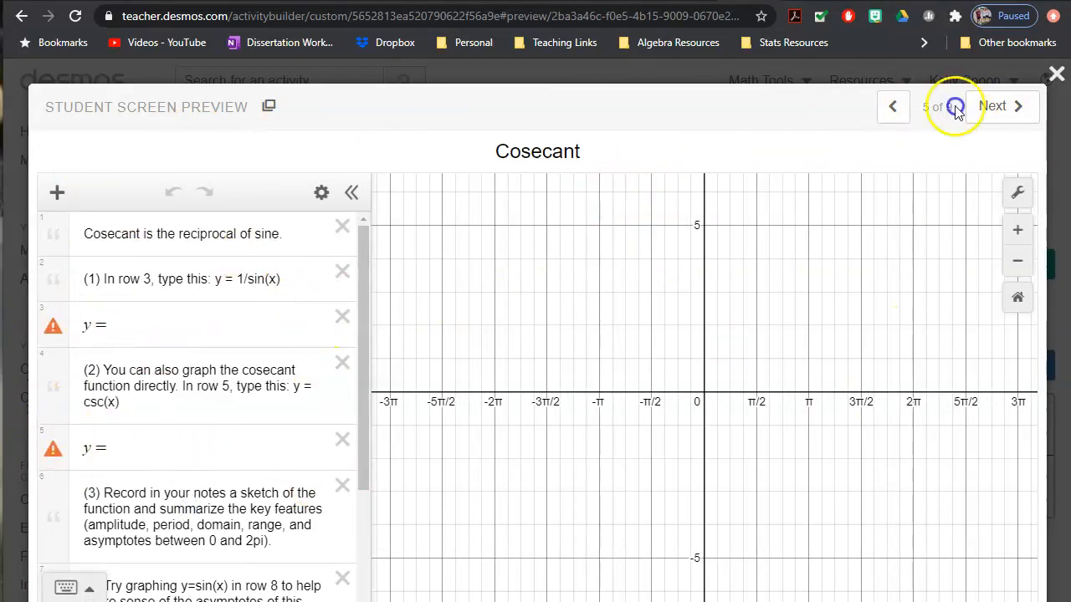
{"action": "left_click", "coordinate": [1056, 78]}
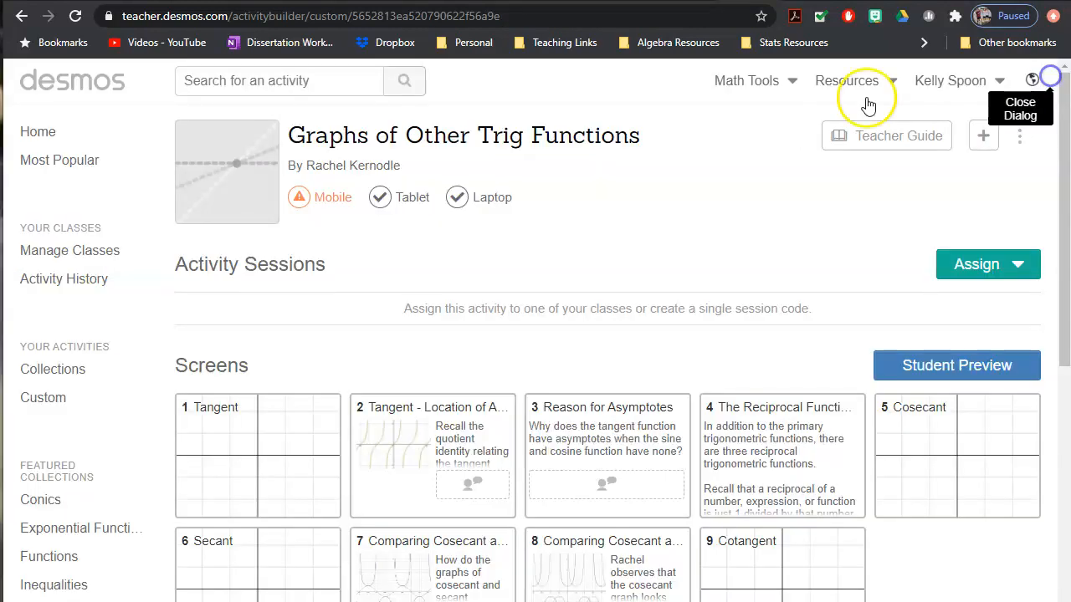
Step: Review screens 1 to 10 of the Graphing Trigonometric Functions 1 activity in the student preview, and close it
{"action": "left_click", "coordinate": [402, 588]}
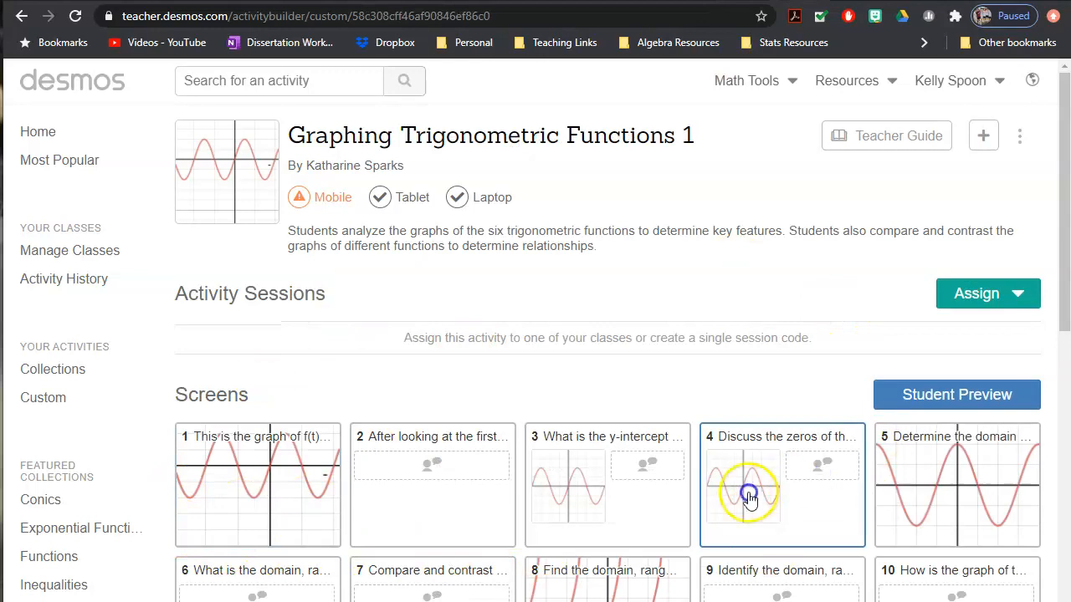
{"action": "scroll", "coordinate": [695, 468], "scroll_direction": "down", "scroll_amount": 2}
{"action": "left_click", "coordinate": [624, 394]}
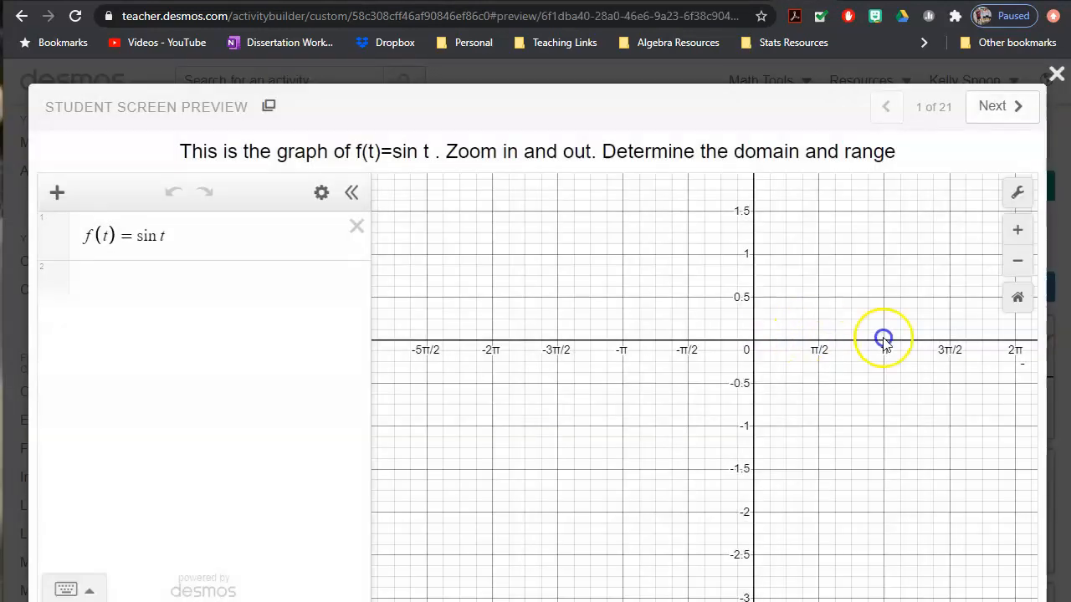
{"action": "left_click", "coordinate": [991, 107]}
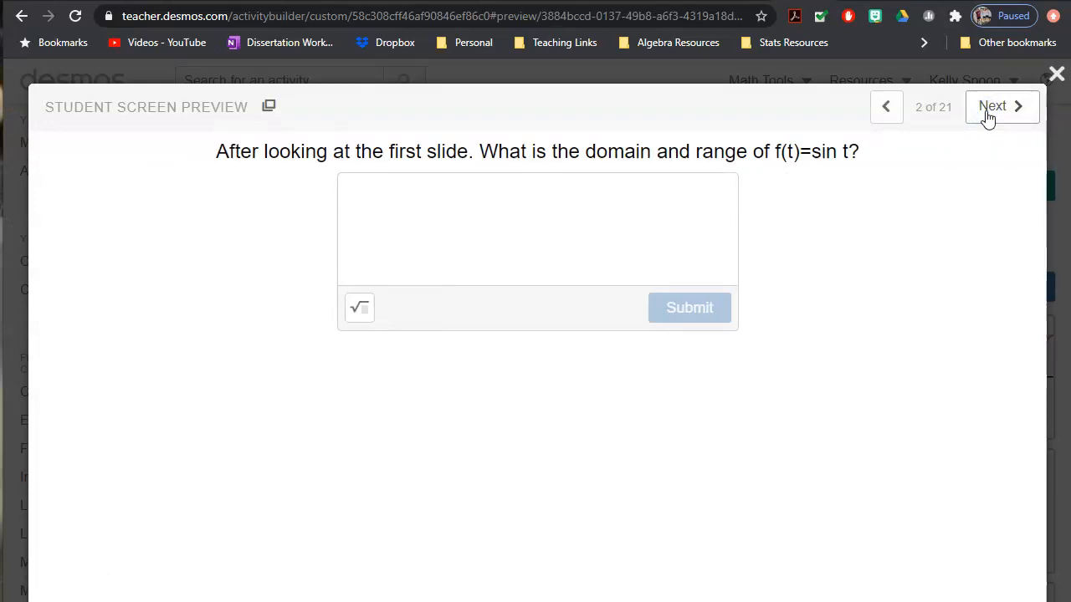
{"action": "left_click", "coordinate": [992, 107]}
{"action": "left_click", "coordinate": [987, 109]}
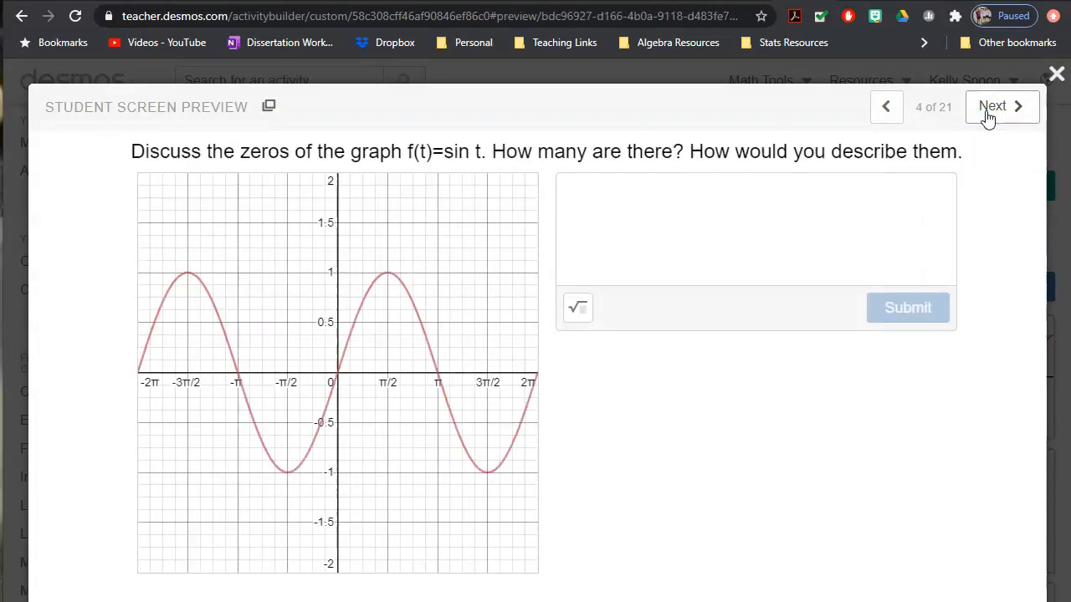
{"action": "left_click", "coordinate": [987, 115]}
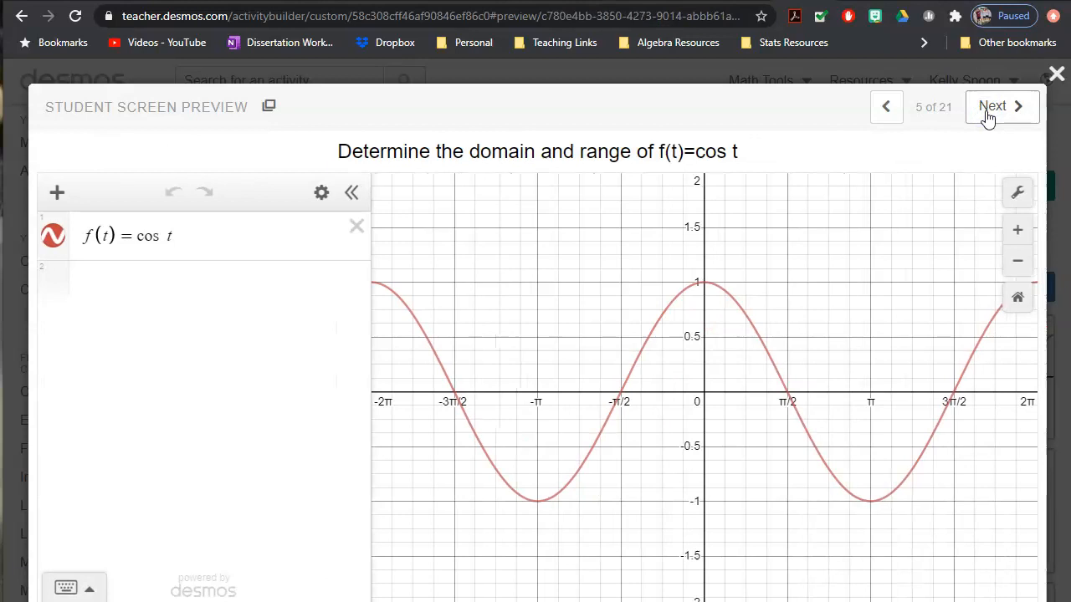
{"action": "left_click", "coordinate": [988, 114]}
{"action": "left_click", "coordinate": [988, 114]}
{"action": "left_click", "coordinate": [987, 115]}
{"action": "left_click", "coordinate": [987, 114]}
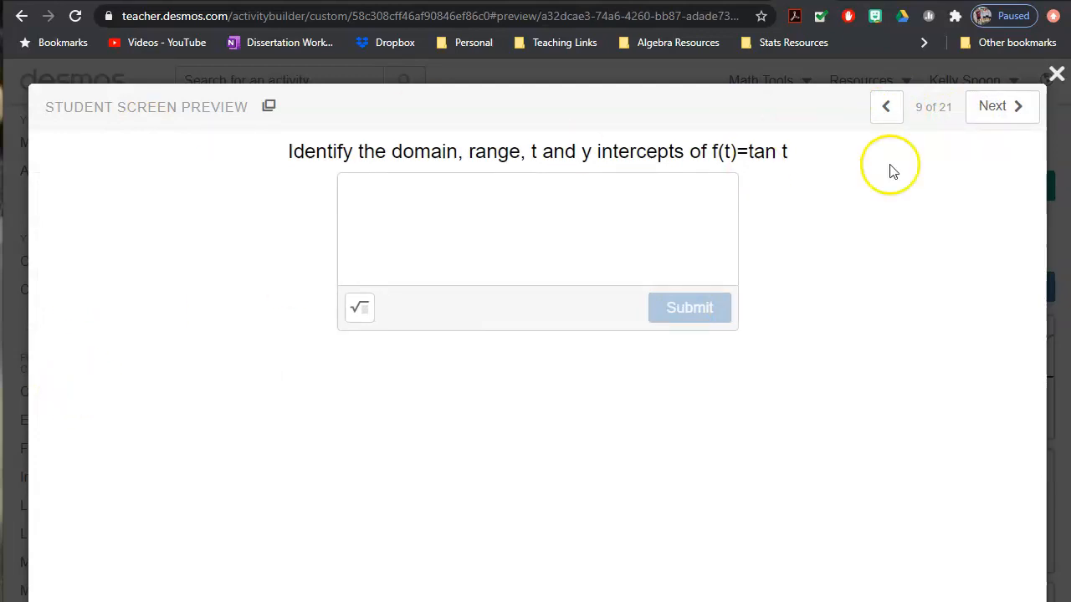
{"action": "left_click", "coordinate": [1012, 113]}
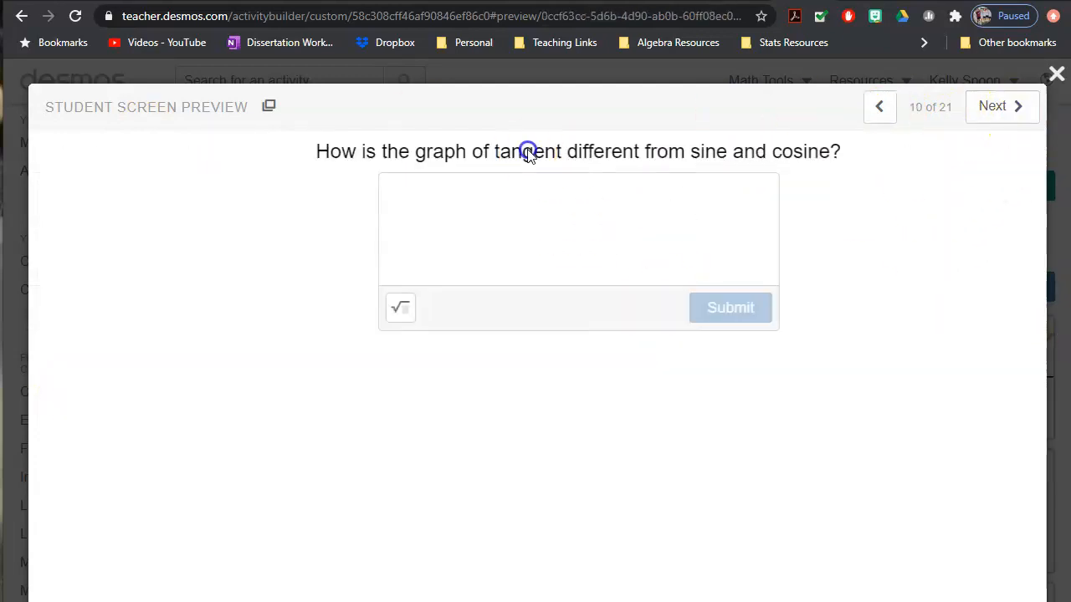
{"action": "left_click", "coordinate": [1051, 78]}
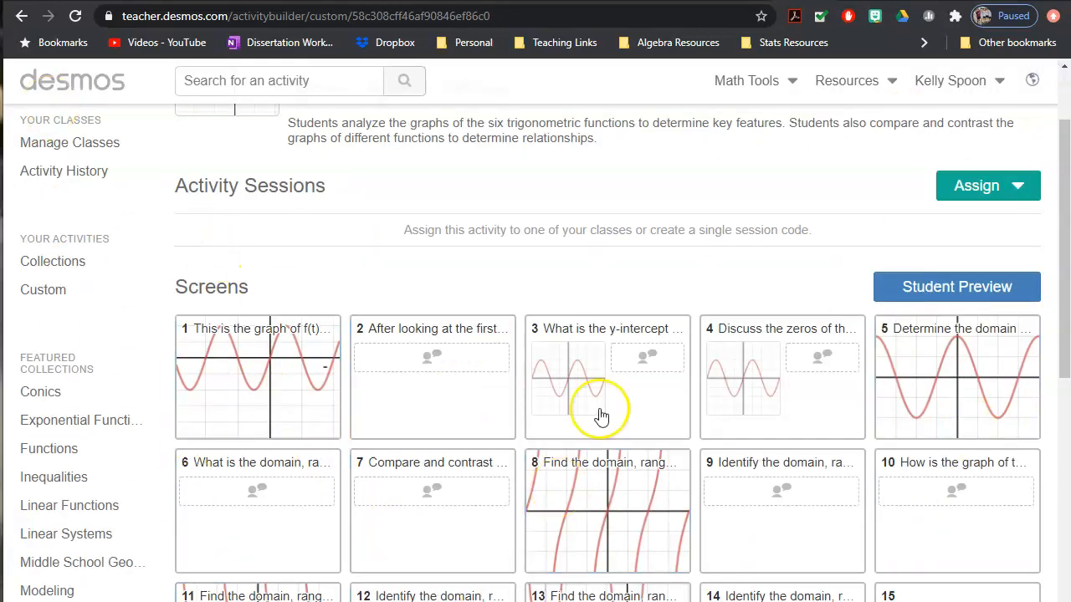
Step: Examine the class list and the single-session option for assigning the Graphing Trigonometric Functions 1 activity, and close the options
{"action": "scroll", "coordinate": [429, 375], "scroll_direction": "up", "scroll_amount": 2}
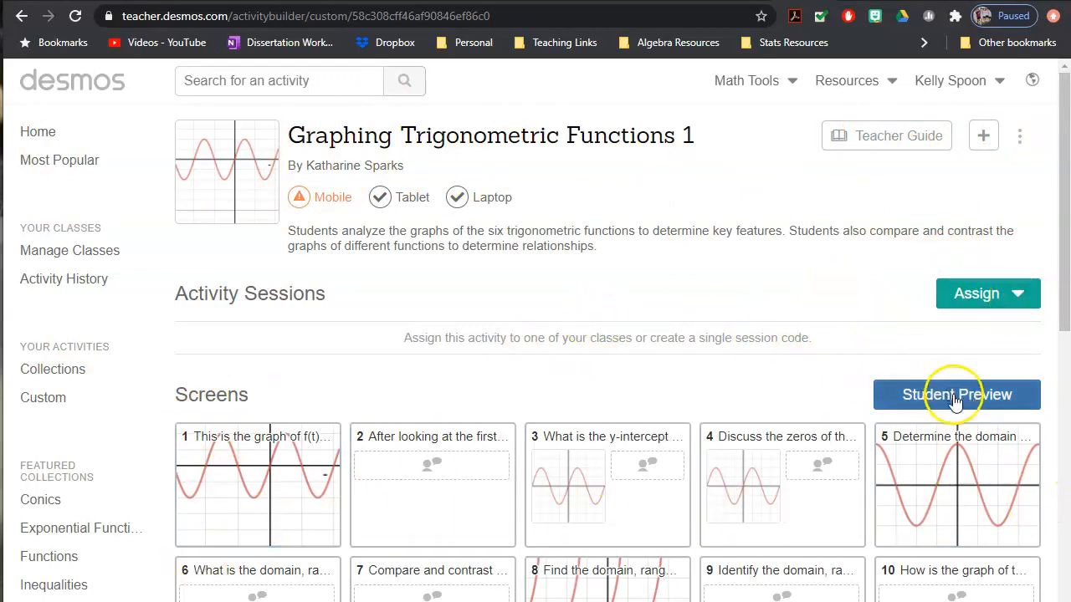
{"action": "left_click", "coordinate": [1004, 297]}
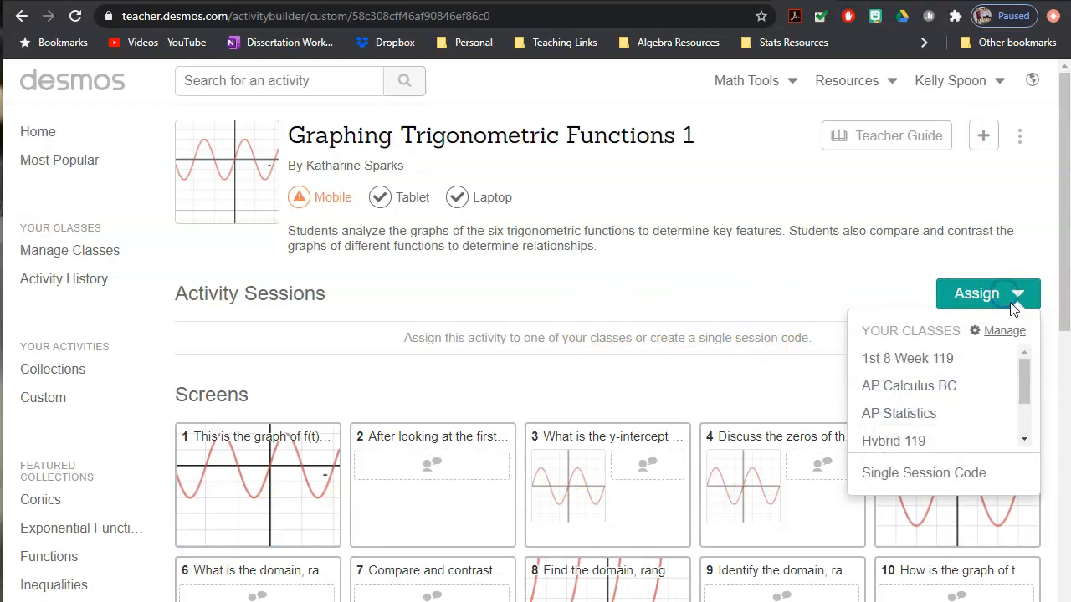
{"action": "scroll", "coordinate": [911, 414], "scroll_direction": "down", "scroll_amount": 1}
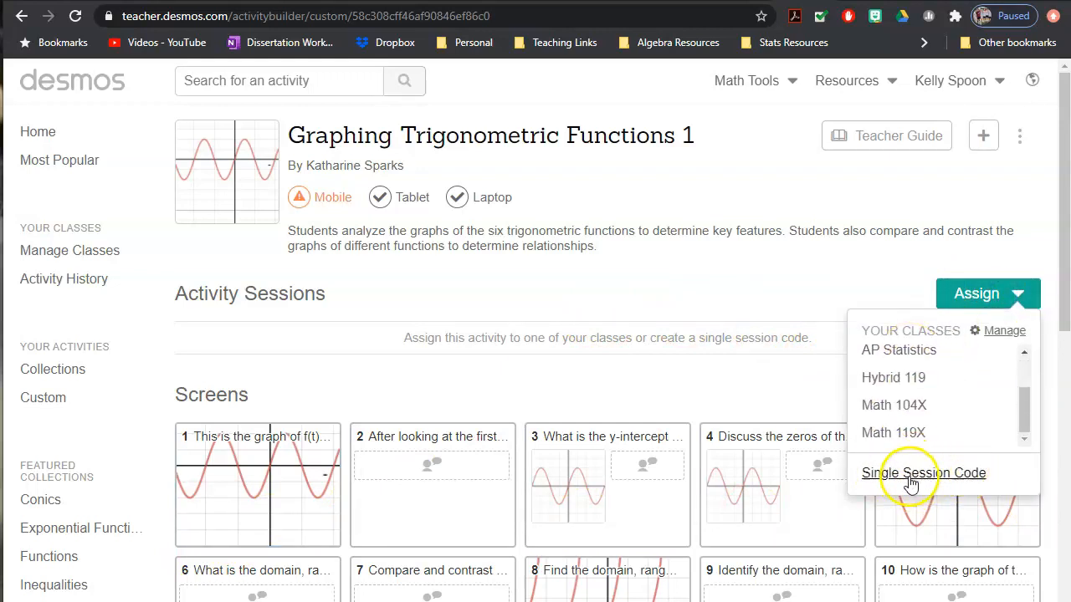
{"action": "scroll", "coordinate": [951, 433], "scroll_direction": "up", "scroll_amount": 1}
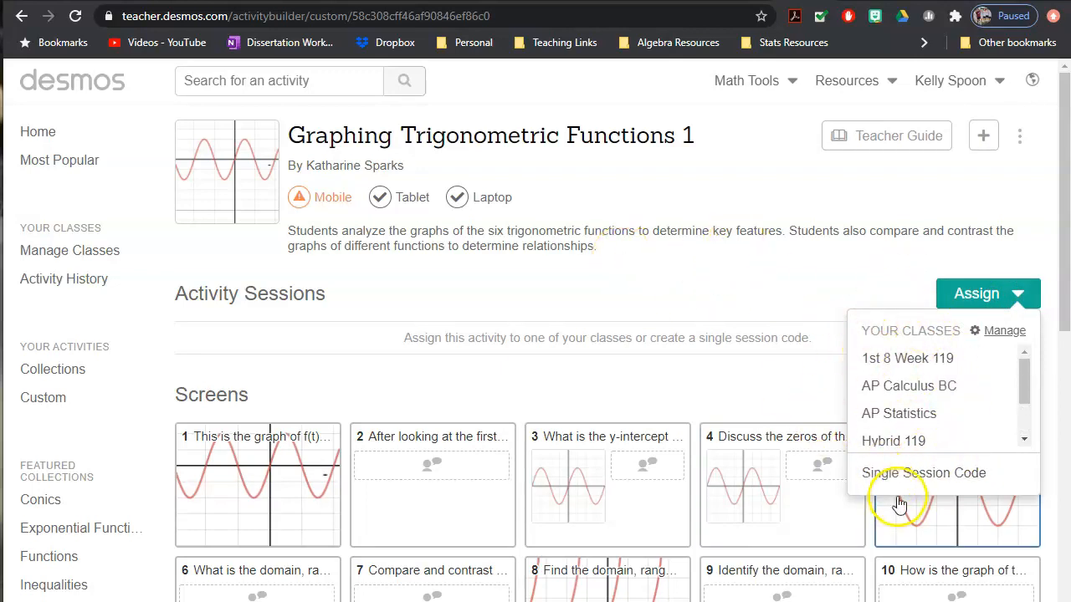
{"action": "left_click", "coordinate": [775, 207]}
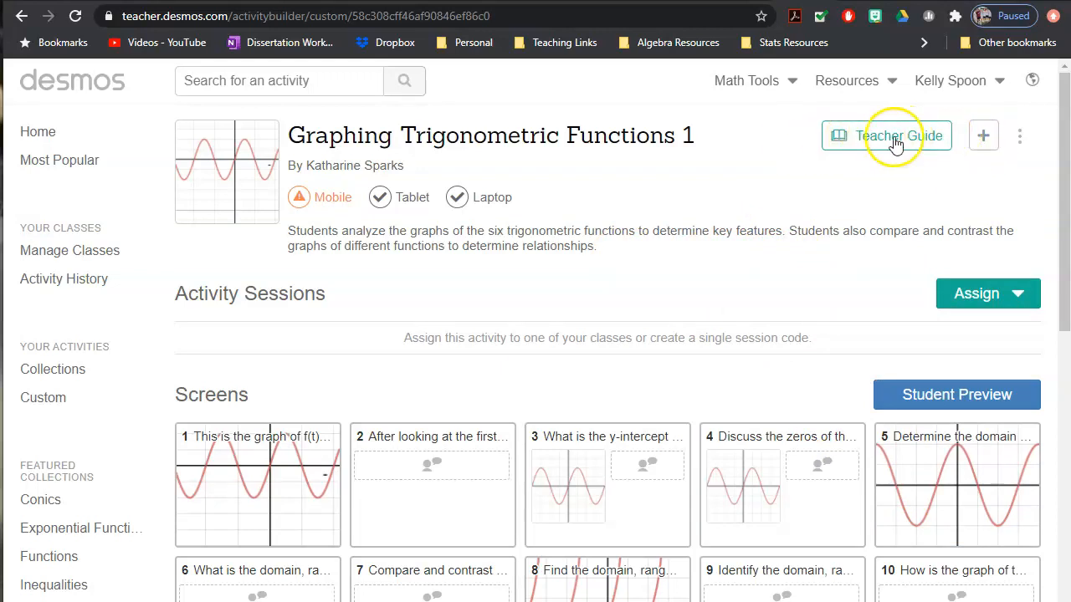
Step: Review screens 1 and 2 of the activity in the student preview, and close the preview
{"action": "left_click", "coordinate": [313, 502]}
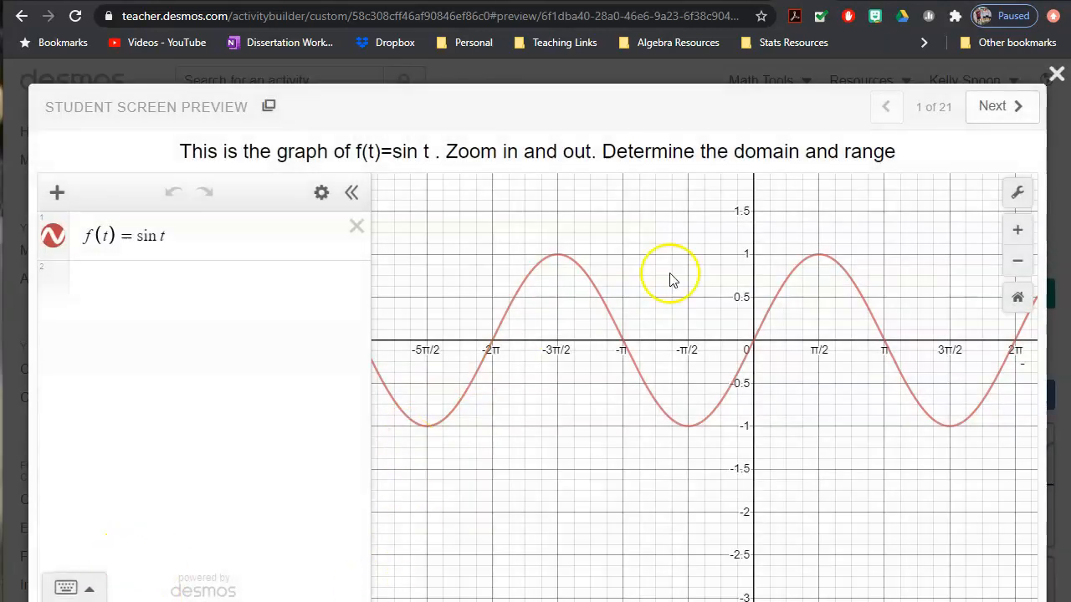
{"action": "left_click", "coordinate": [979, 113]}
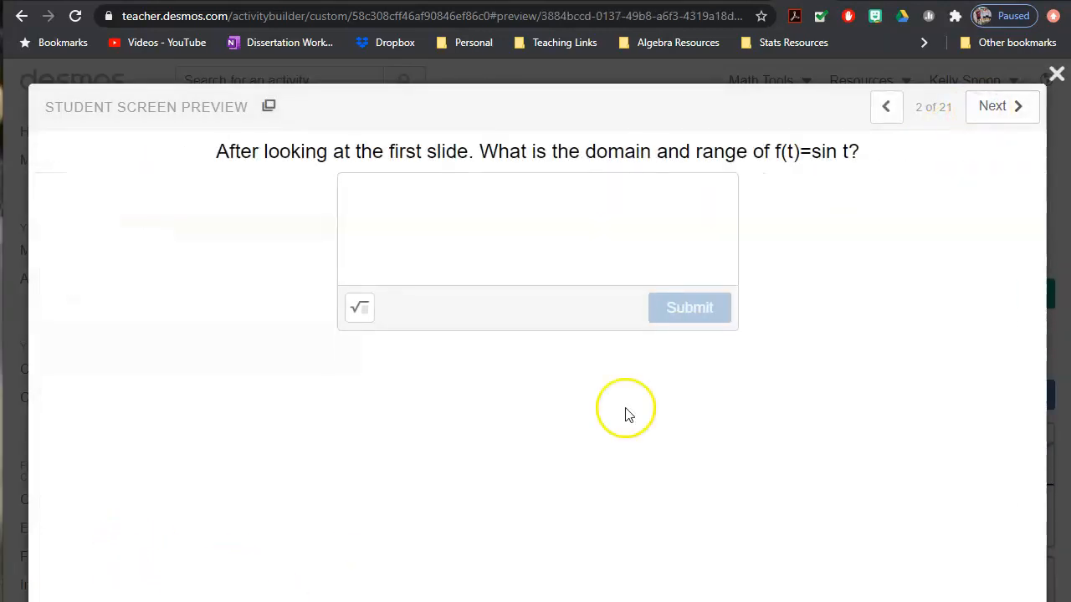
{"action": "left_click", "coordinate": [1056, 73]}
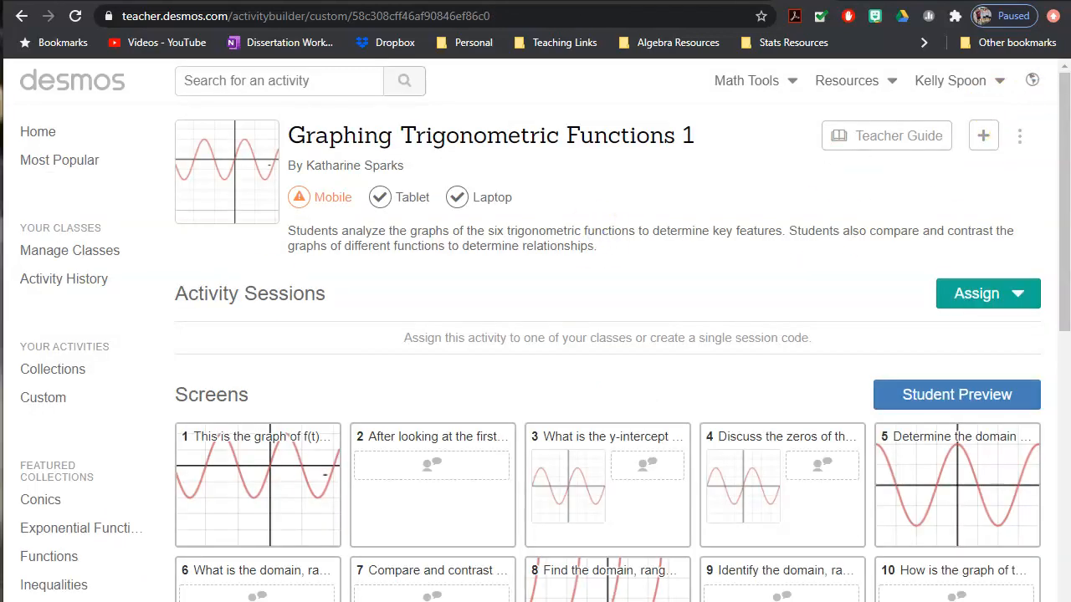
{"action": "left_click", "coordinate": [712, 347]}
Step: Look through the personal collections that the activity can be added to, and close the list without choosing one
{"action": "left_click", "coordinate": [1017, 137]}
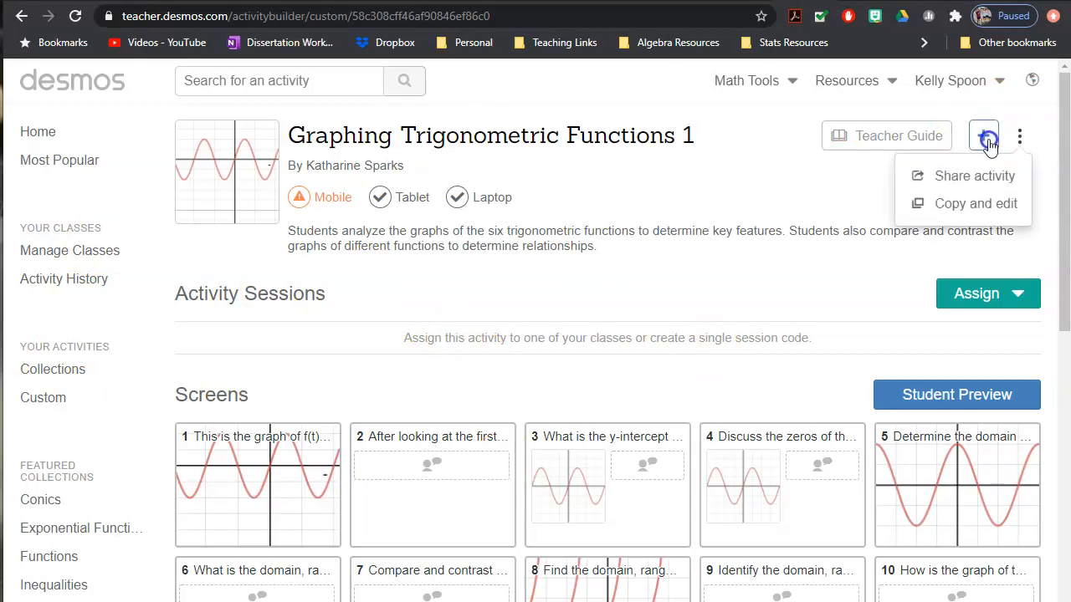
{"action": "left_click", "coordinate": [987, 138]}
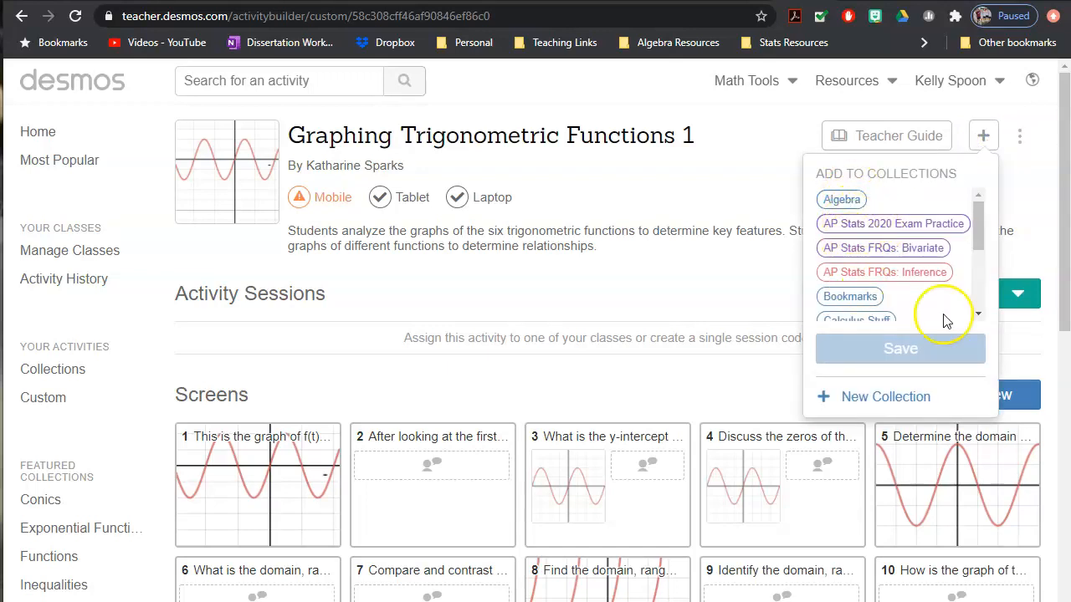
{"action": "left_click_drag", "start_coordinate": [983, 222], "coordinate": [995, 292]}
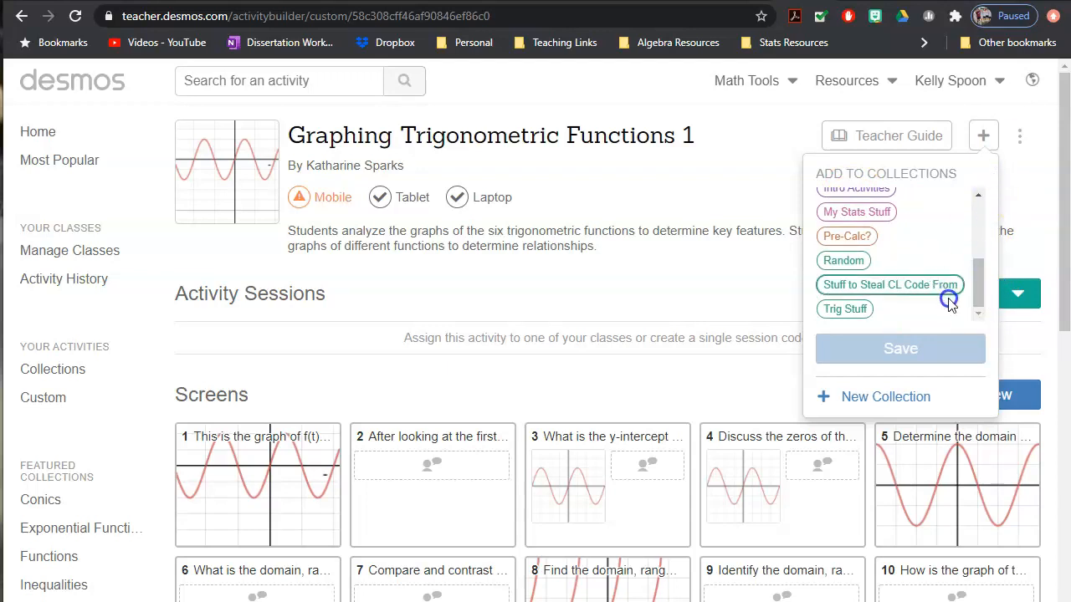
{"action": "left_click_drag", "start_coordinate": [973, 276], "coordinate": [977, 209]}
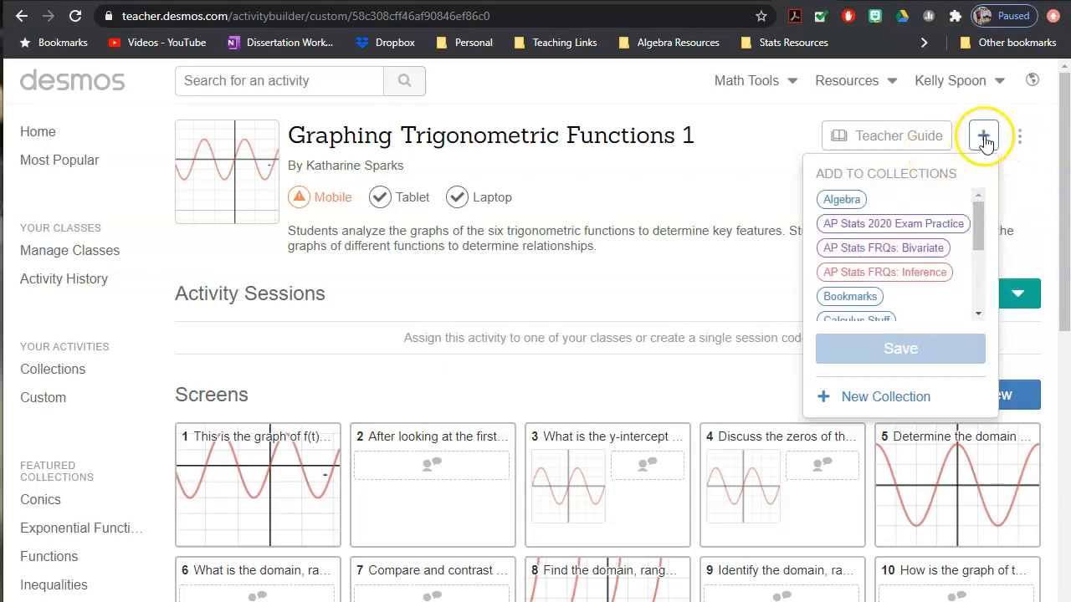
{"action": "left_click", "coordinate": [1035, 142]}
Step: Make an editable copy of the activity and open its screen 2 about the domain and range of f(t)=sin t
{"action": "left_click", "coordinate": [1019, 136]}
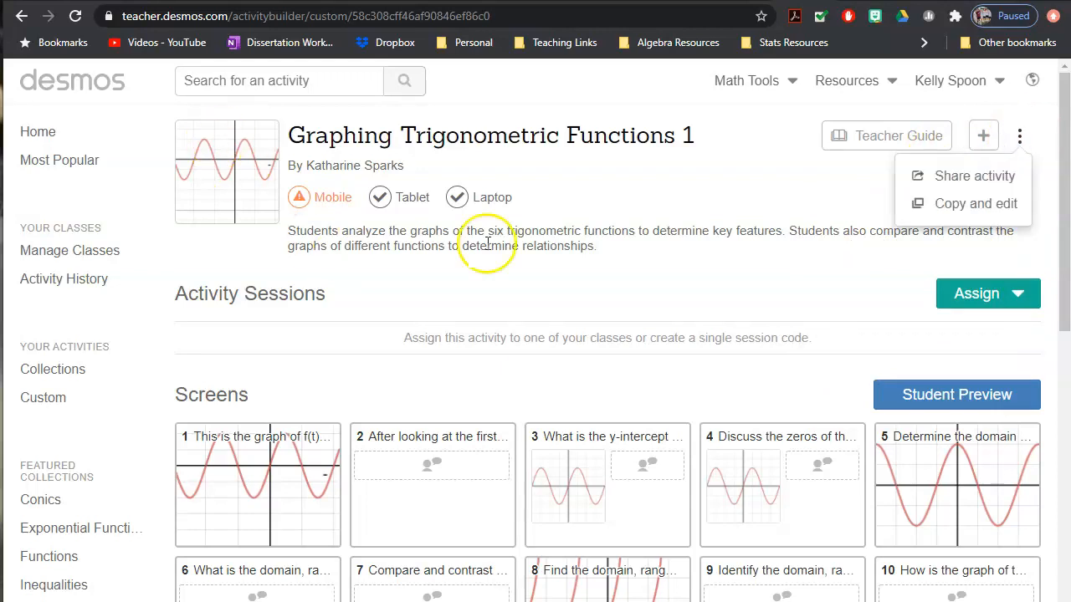
{"action": "left_click", "coordinate": [962, 210]}
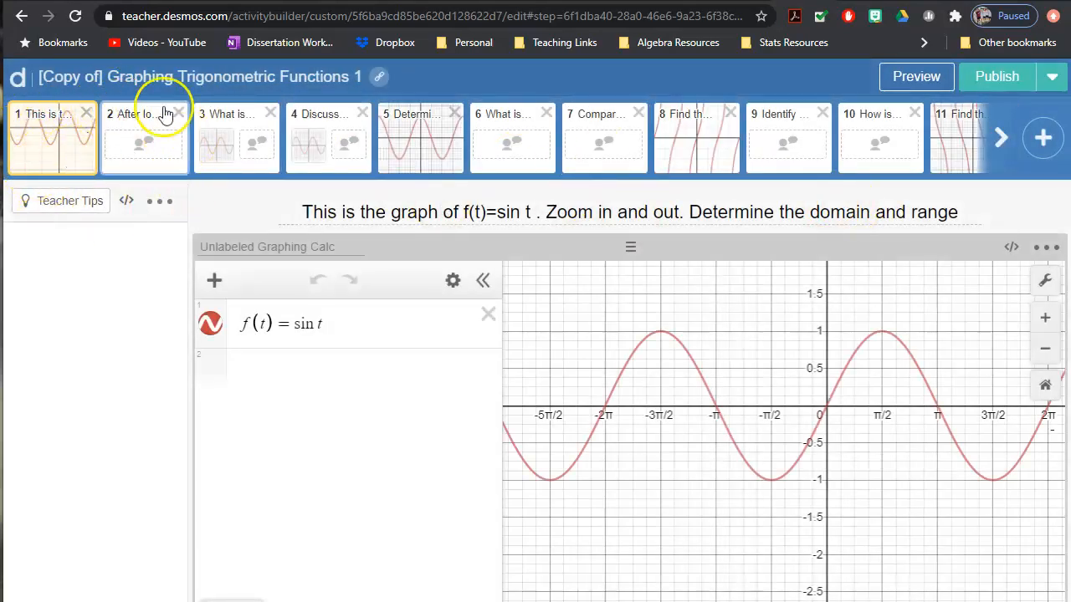
{"action": "left_click", "coordinate": [136, 114]}
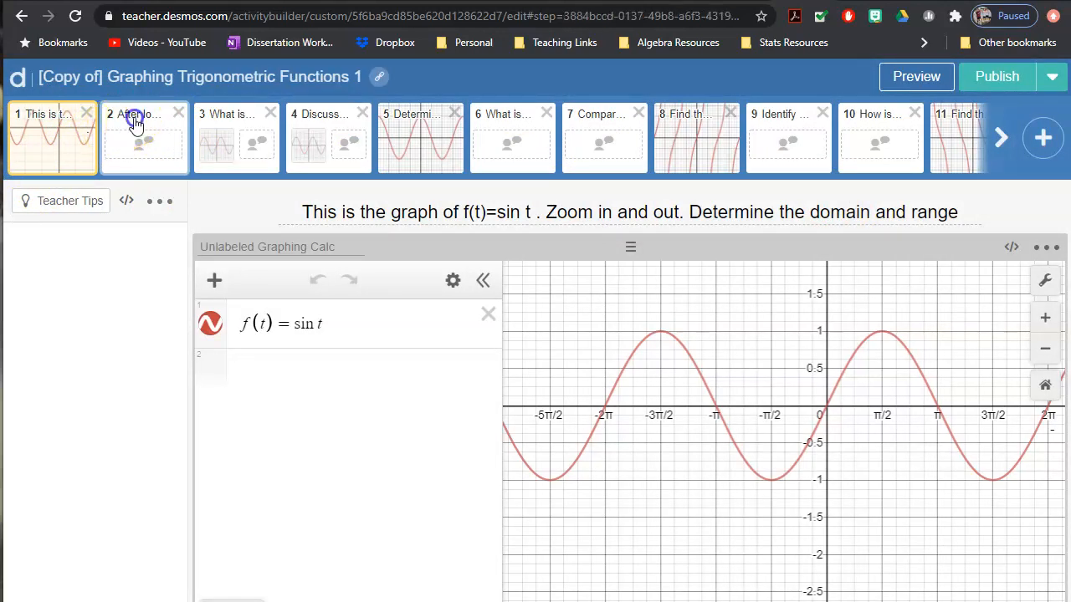
{"action": "left_click", "coordinate": [30, 133]}
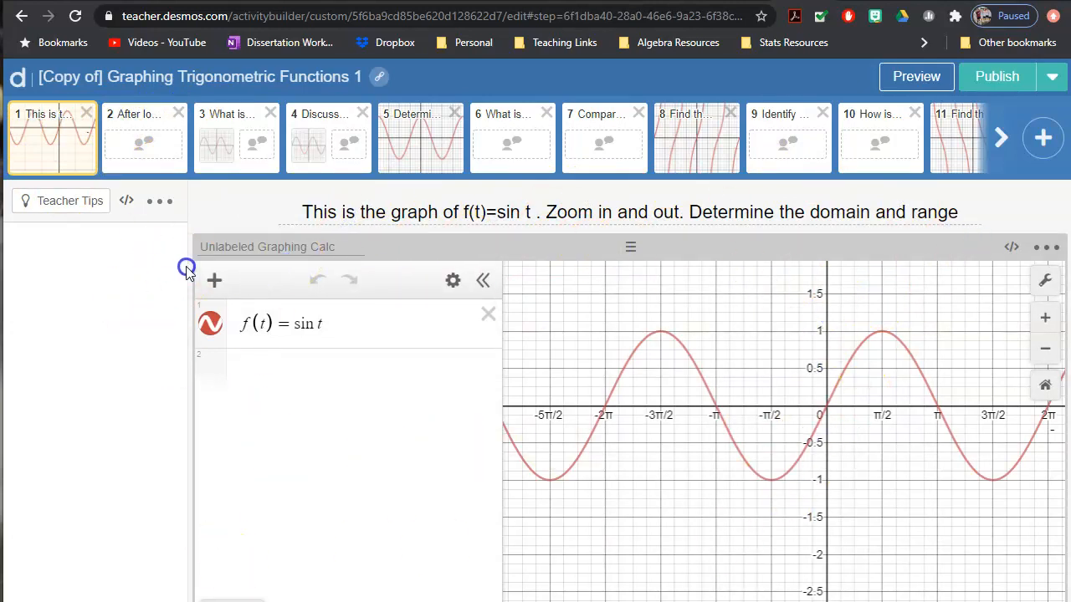
{"action": "left_click", "coordinate": [159, 137]}
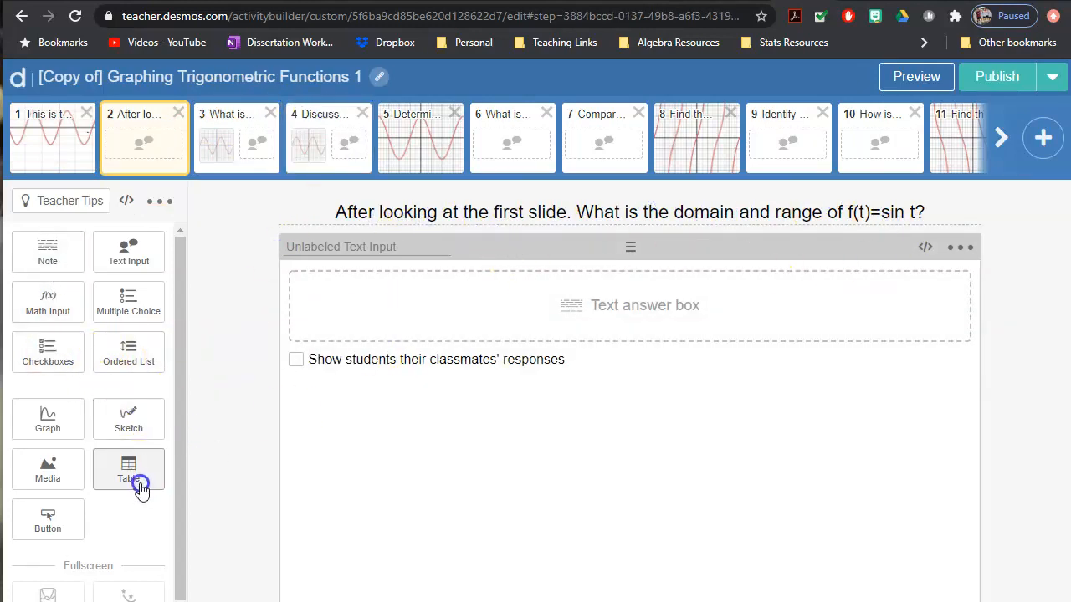
Step: Add a graph component to screen 2 and plot y = sin x in it
{"action": "left_click", "coordinate": [52, 420]}
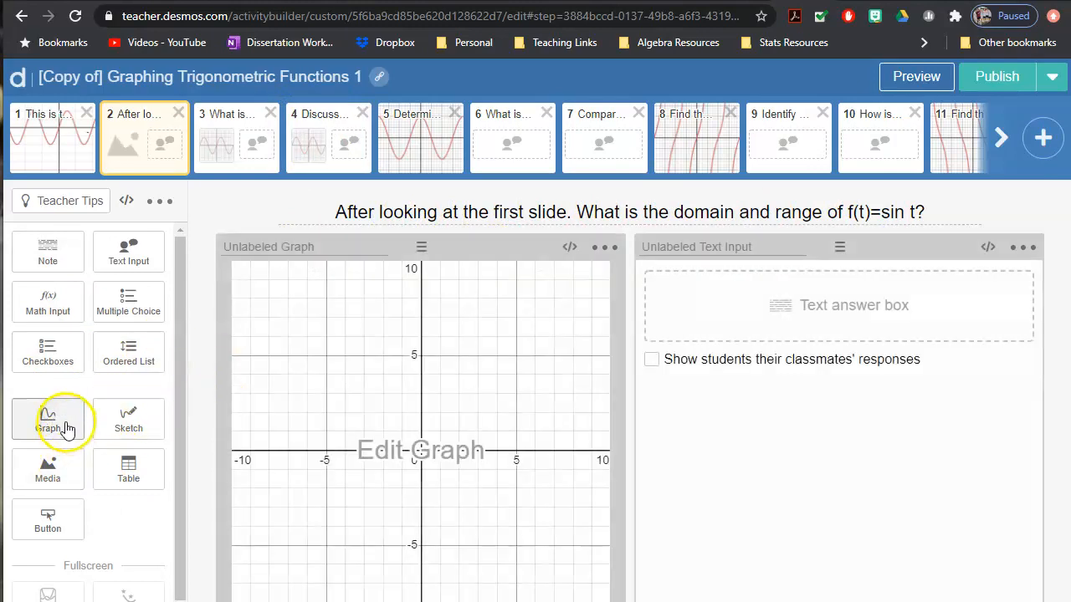
{"action": "left_click", "coordinate": [430, 478]}
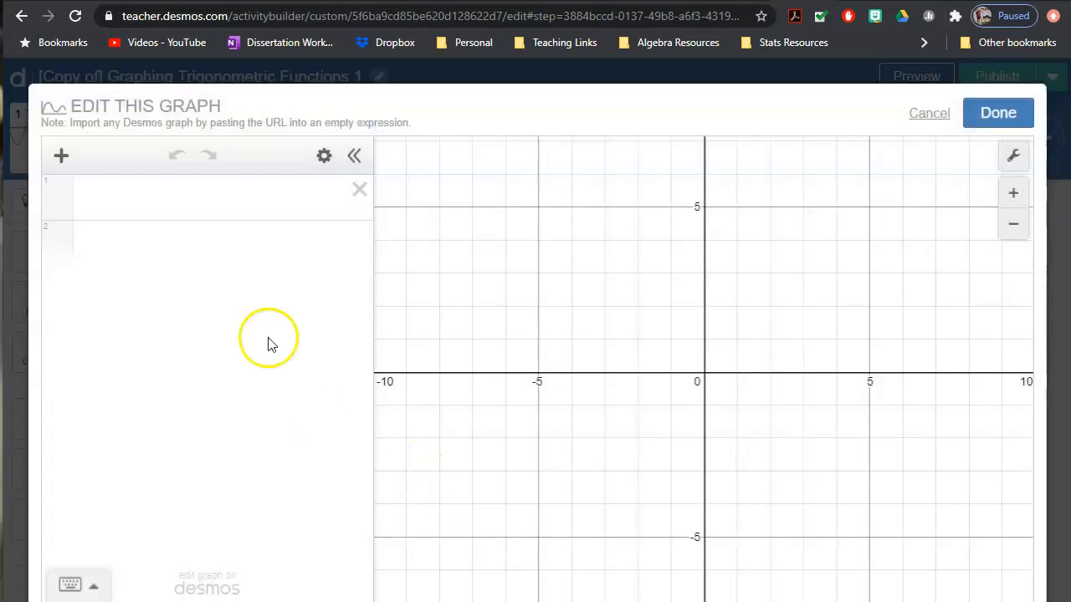
{"action": "left_click", "coordinate": [209, 220]}
{"action": "type", "text": "y=x"}
{"action": "key", "text": "BackSpace"}
{"action": "type", "text": "sin x"}
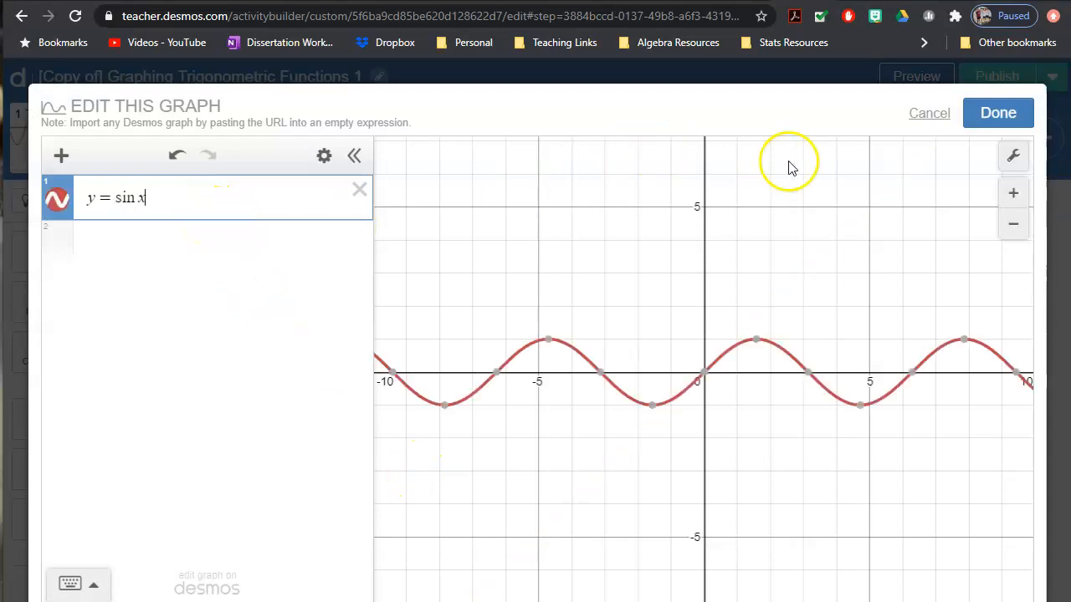
Step: Set the graph's y-axis range from -3 to 3 and save the graph to the screen
{"action": "left_click", "coordinate": [1013, 159]}
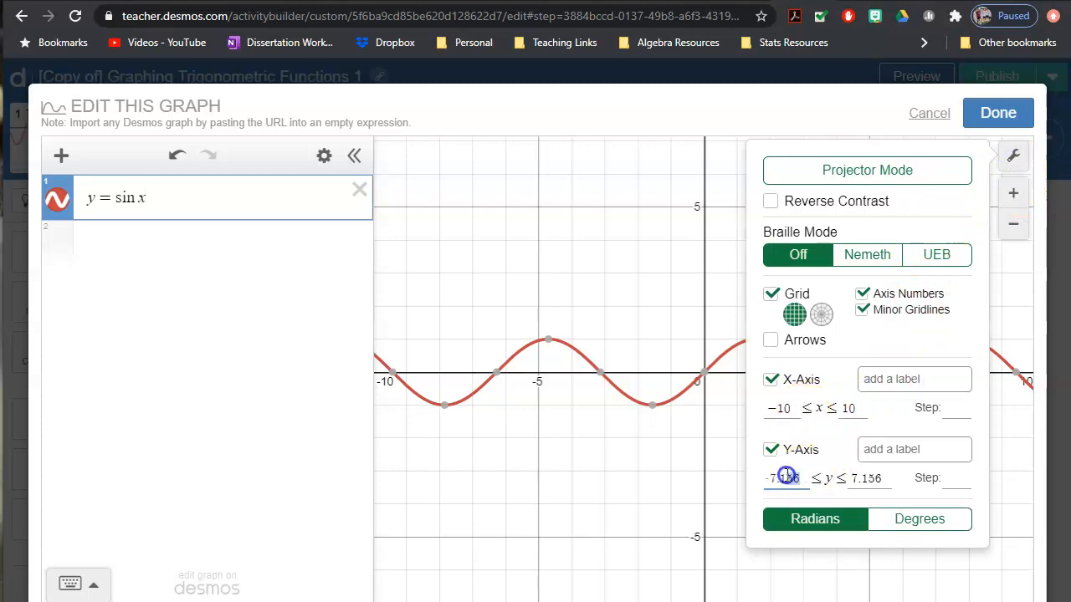
{"action": "type", "text": "-3"}
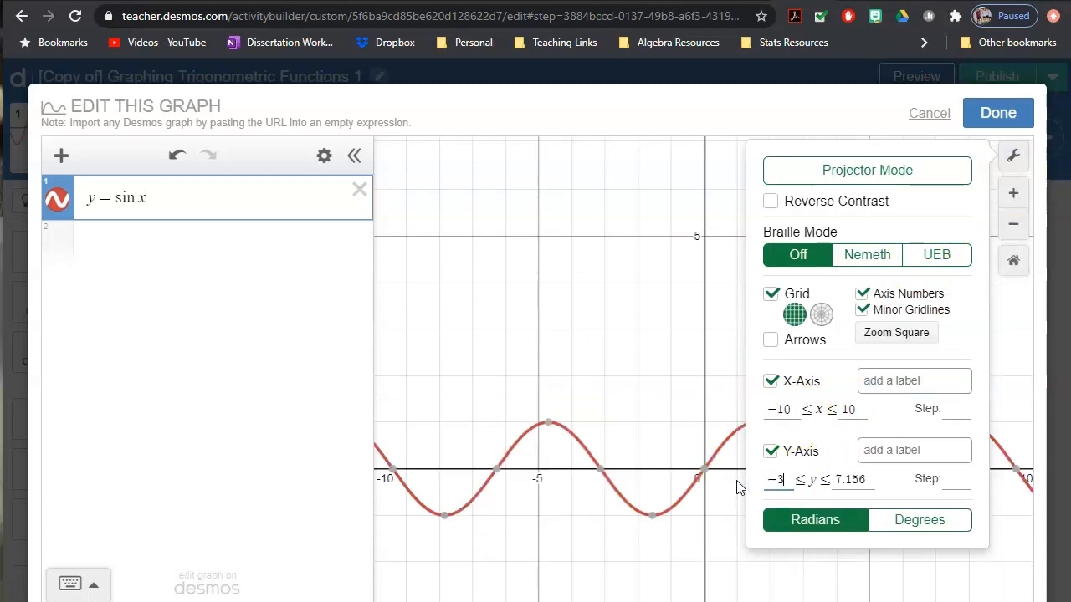
{"action": "type", "text": "3"}
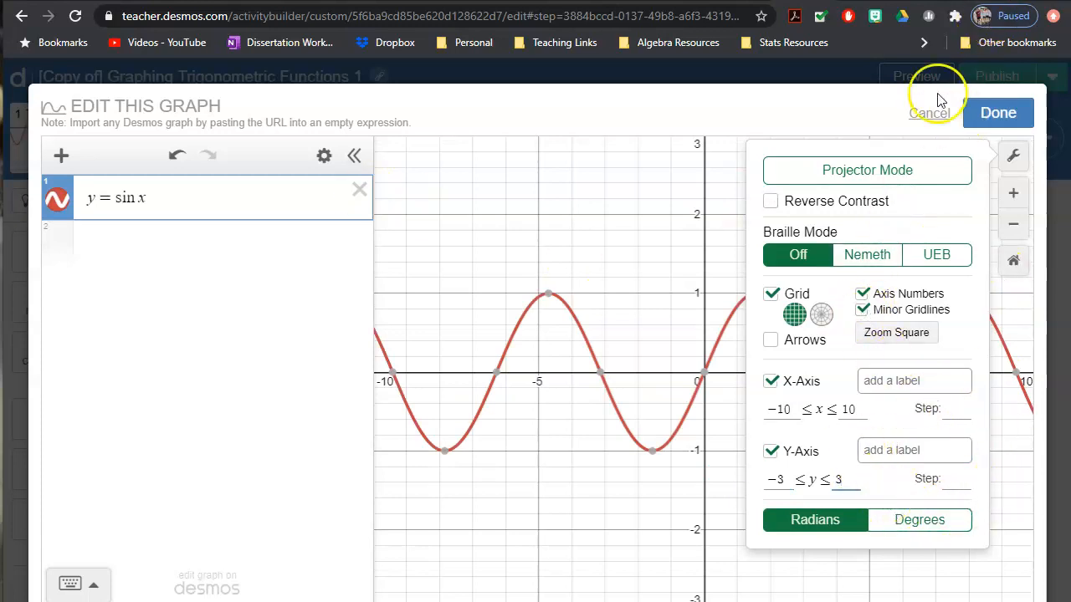
{"action": "left_click", "coordinate": [985, 113]}
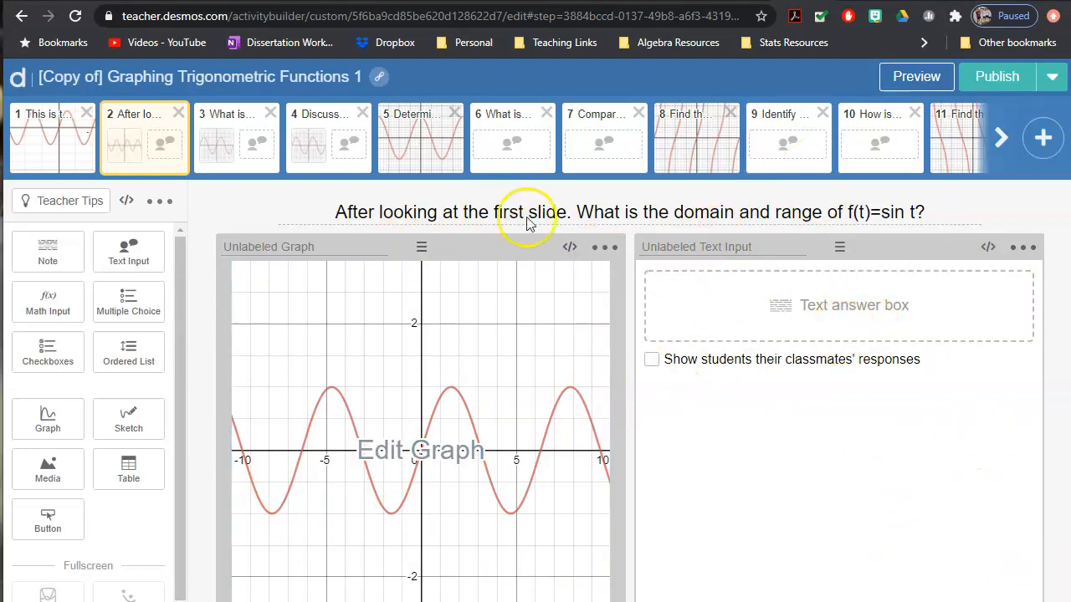
Step: Add the note "Please give the domain and range in the box below." above the text input, and enable showing classmates' responses
{"action": "left_click_drag", "start_coordinate": [46, 256], "coordinate": [847, 243]}
{"action": "left_click", "coordinate": [637, 283]}
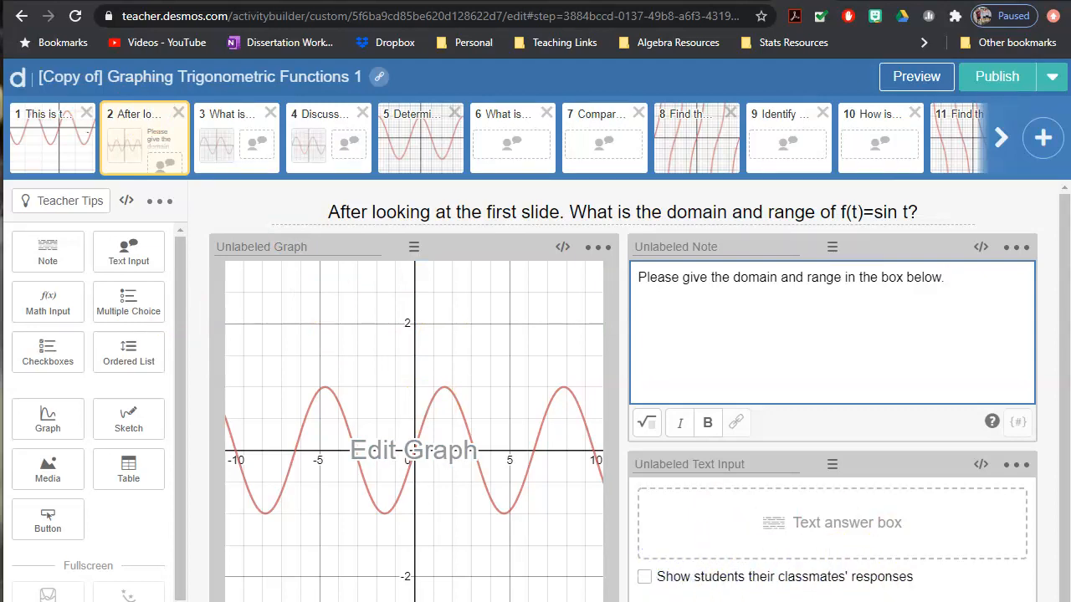
{"action": "left_click", "coordinate": [645, 577]}
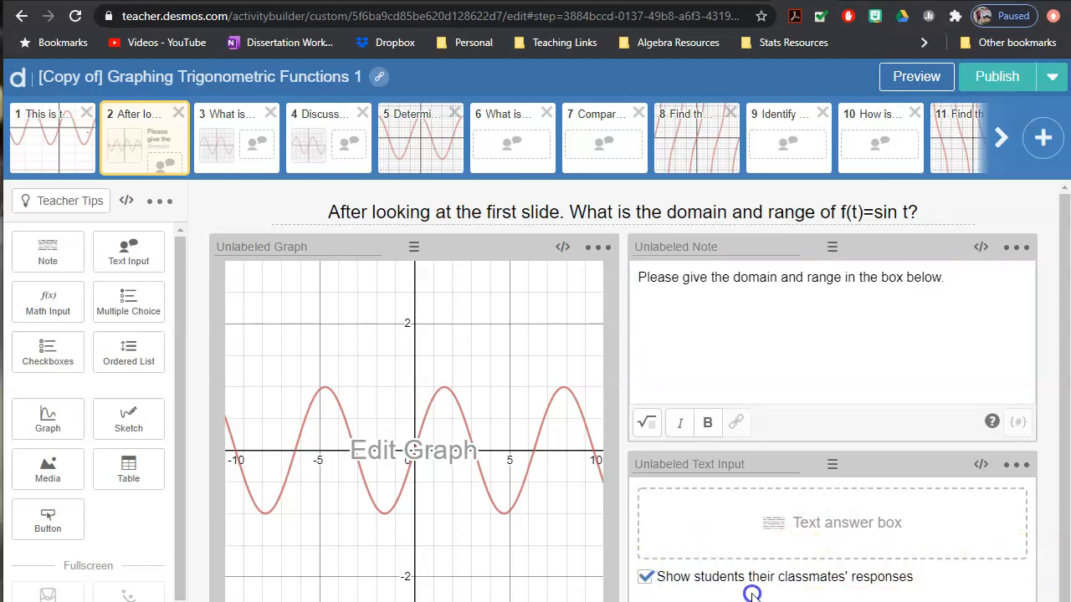
{"action": "scroll", "coordinate": [933, 575], "scroll_direction": "down", "scroll_amount": 1}
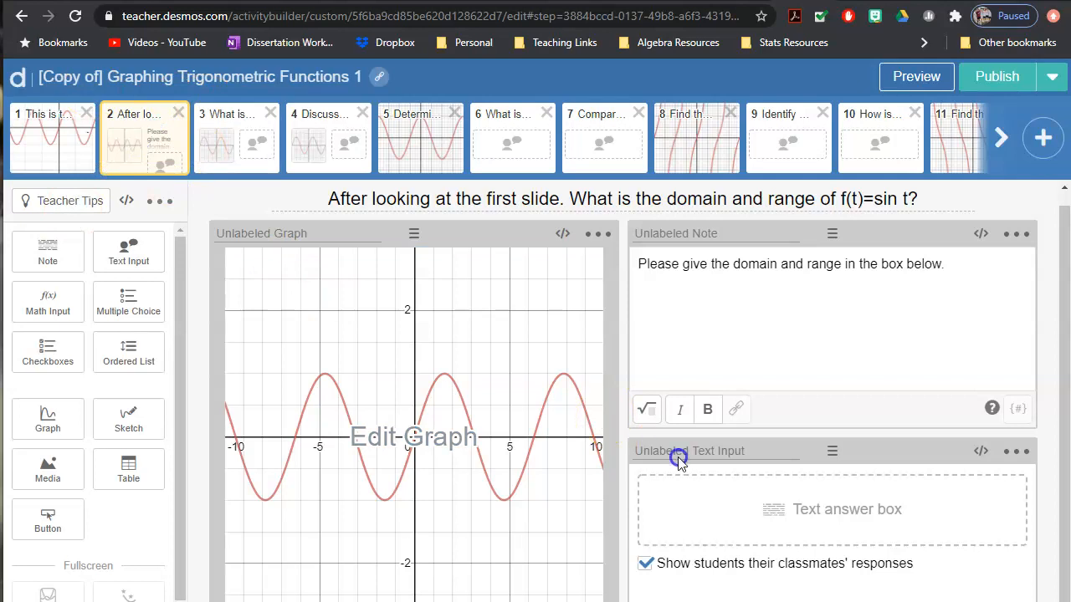
Step: Add a third screen with a text input and a note asking whether someone else's last-slide answer matches and, if not, who is correct and why
{"action": "left_click", "coordinate": [1042, 137]}
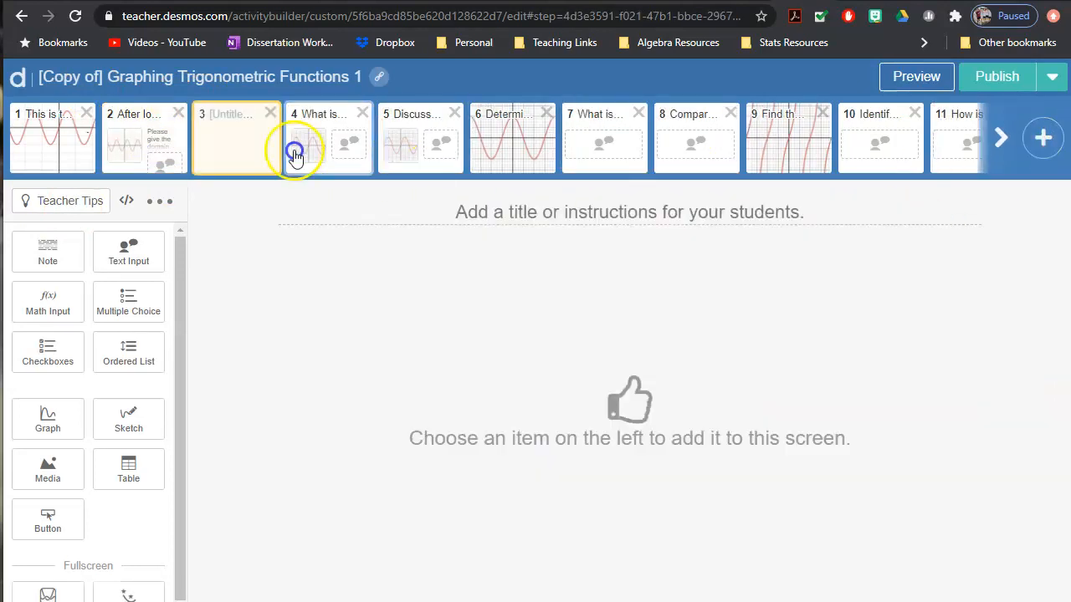
{"action": "left_click", "coordinate": [48, 266]}
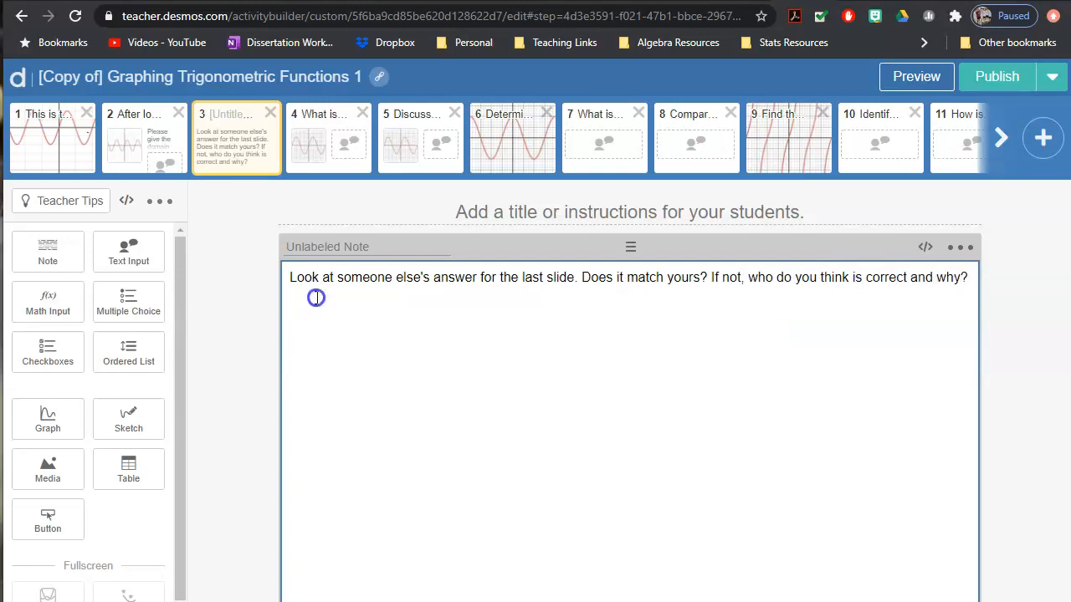
{"action": "left_click", "coordinate": [99, 251]}
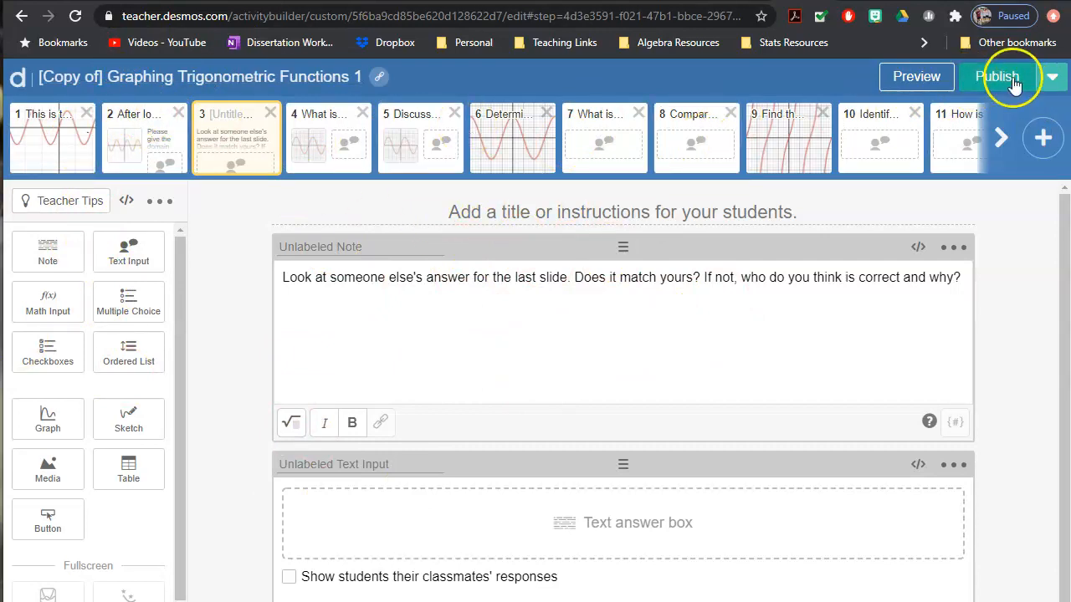
Step: Review the tangent screen 9, cosecant screens 17 and 19, and arcsine screen 20 of the copied activity
{"action": "left_click", "coordinate": [798, 151]}
{"action": "left_click", "coordinate": [1000, 139]}
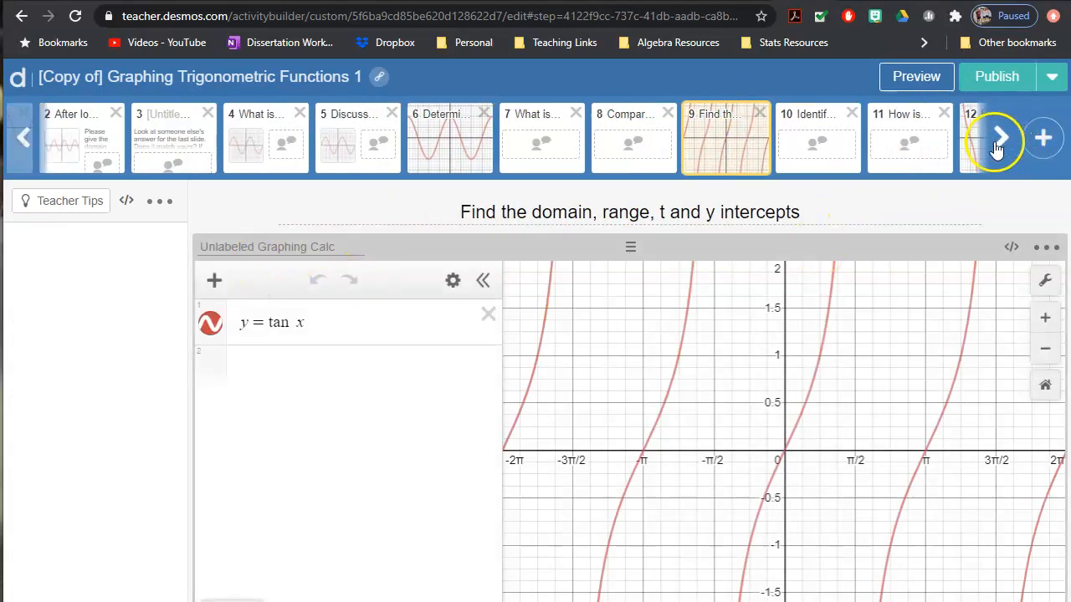
{"action": "left_click", "coordinate": [1000, 145]}
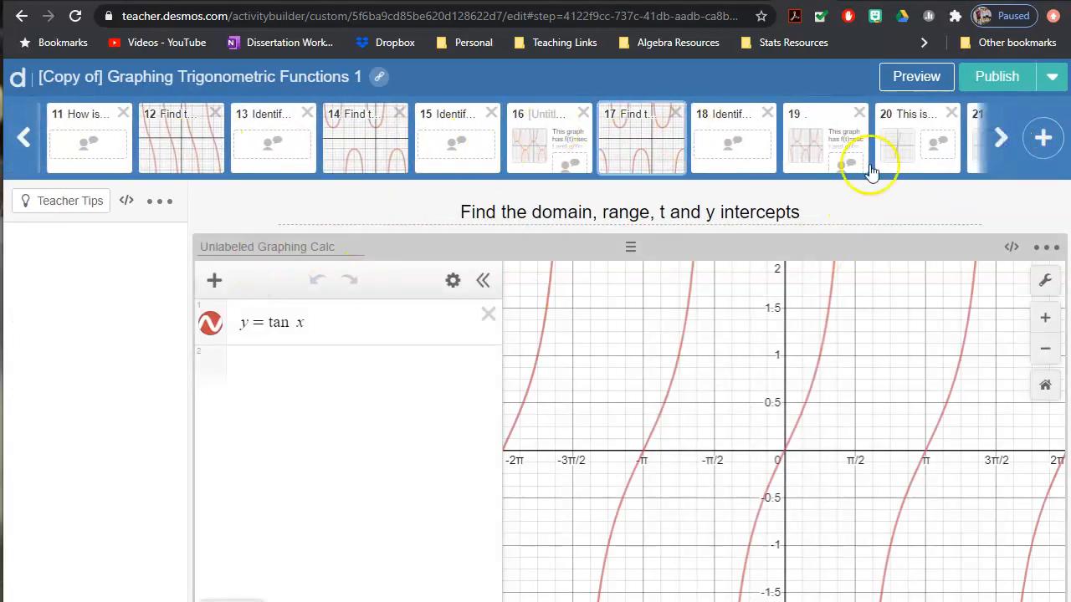
{"action": "left_click", "coordinate": [636, 138]}
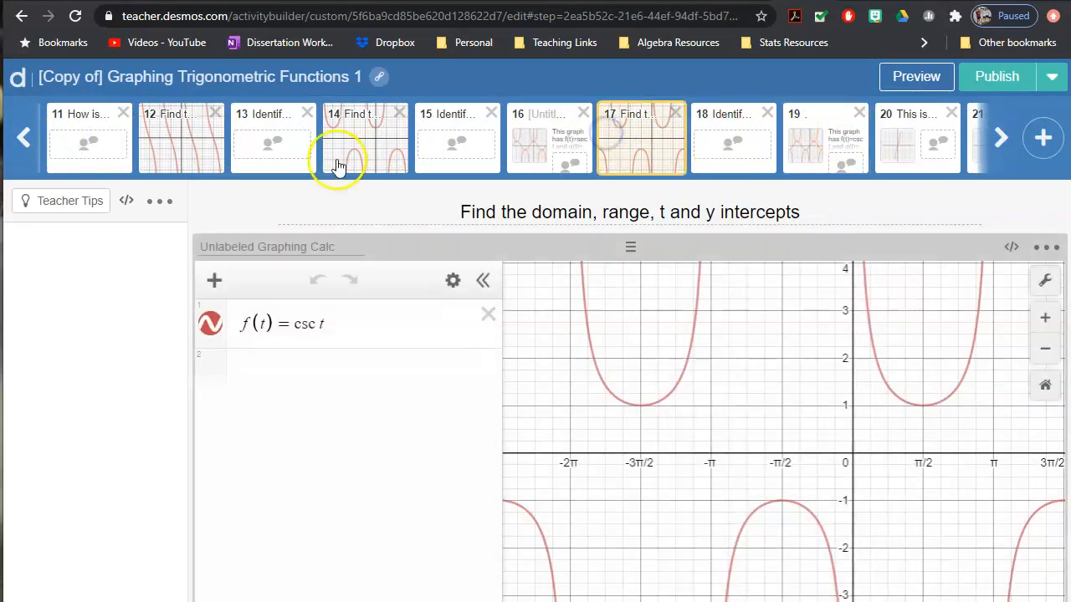
{"action": "left_click", "coordinate": [842, 147]}
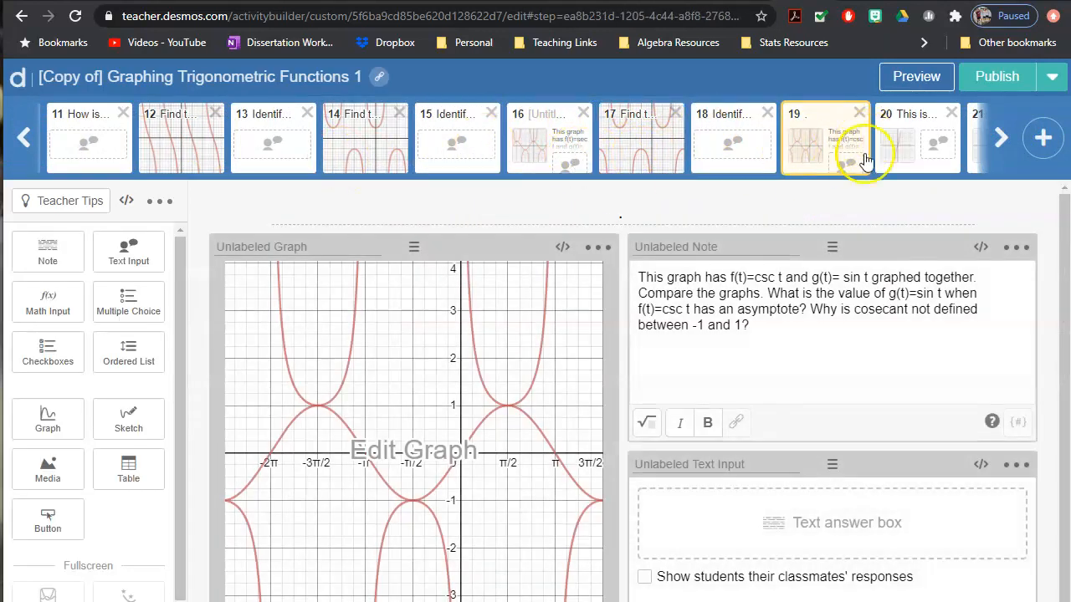
{"action": "left_click", "coordinate": [936, 144]}
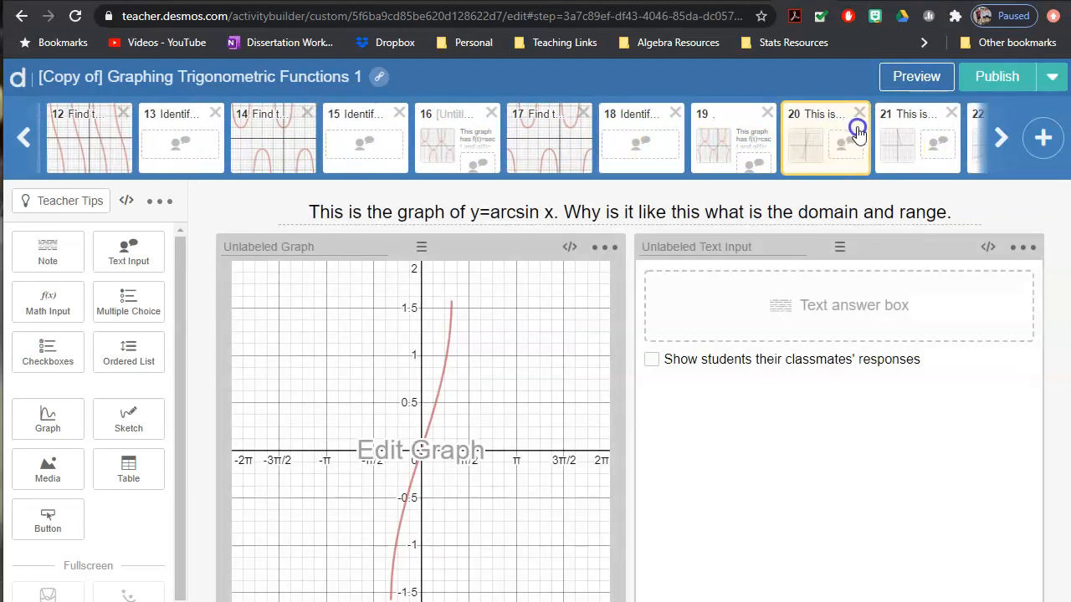
Step: Delete the arccos, arcsin and arctan graph screens from the end of the copied activity
{"action": "left_click", "coordinate": [891, 134]}
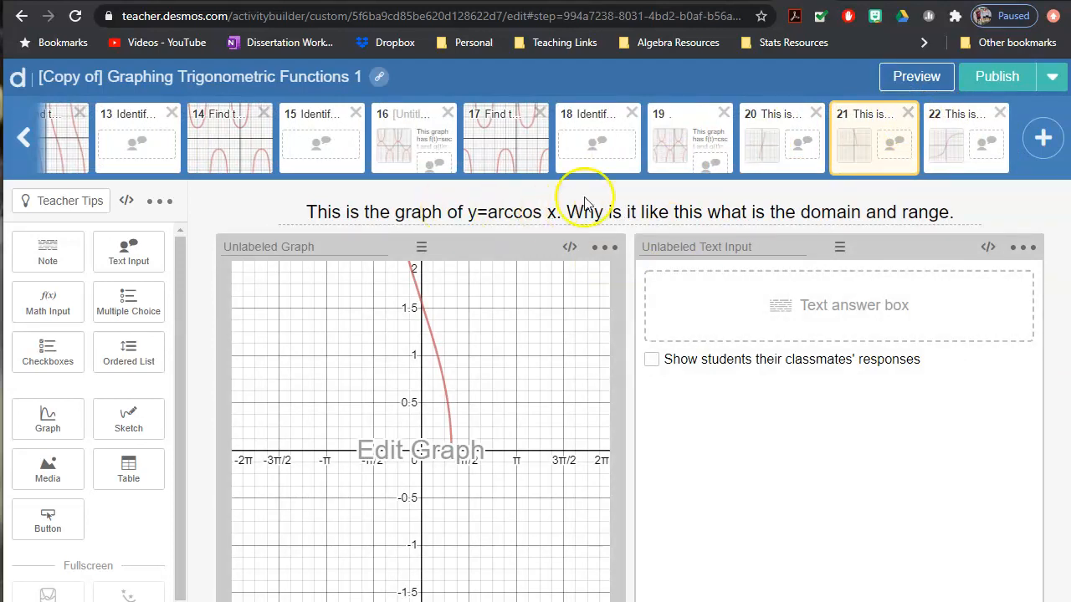
{"action": "left_click", "coordinate": [908, 112]}
{"action": "left_click", "coordinate": [672, 189]}
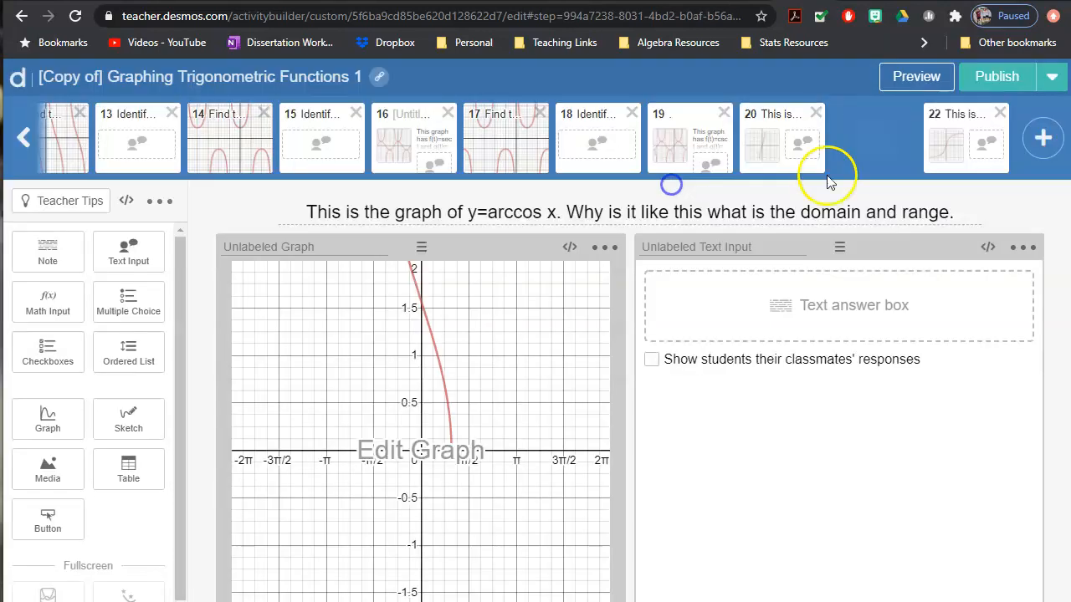
{"action": "left_click", "coordinate": [908, 113]}
{"action": "left_click", "coordinate": [656, 187]}
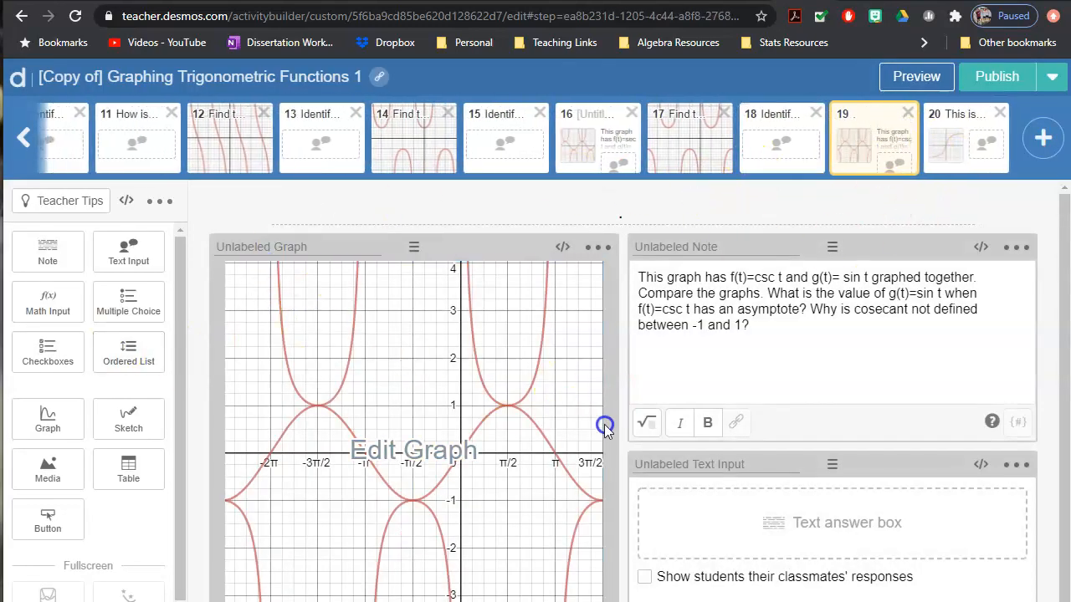
{"action": "left_click", "coordinate": [964, 141]}
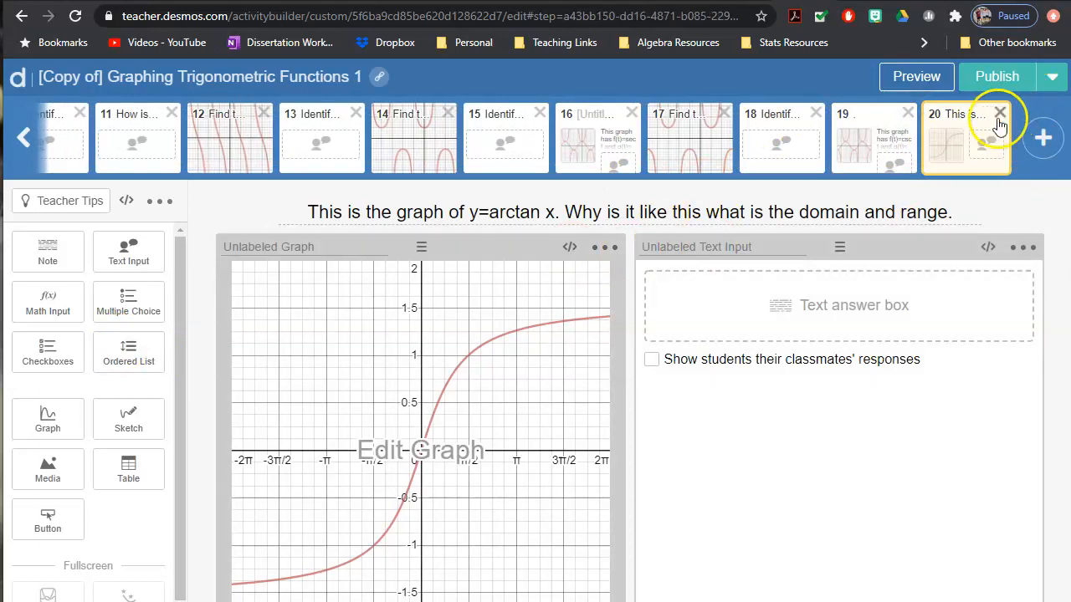
{"action": "left_click", "coordinate": [1000, 113]}
{"action": "left_click", "coordinate": [657, 189]}
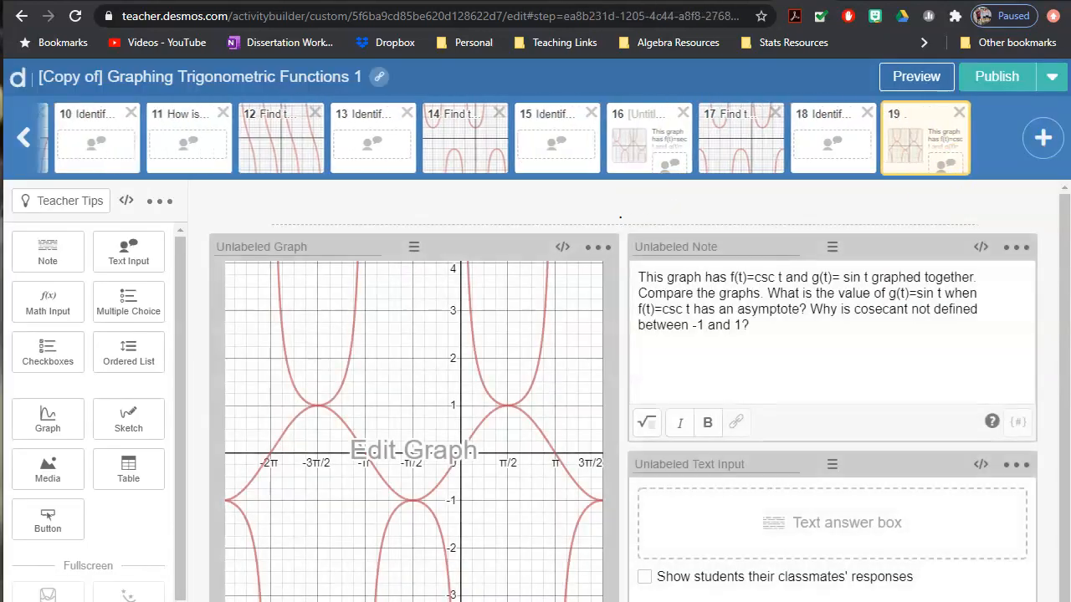
Step: Rename the activity "Graphing Trigonometric Functions 1 EDITED", save its details and publish it
{"action": "left_click", "coordinate": [87, 77]}
{"action": "left_click_drag", "start_coordinate": [512, 177], "coordinate": [60, 184]}
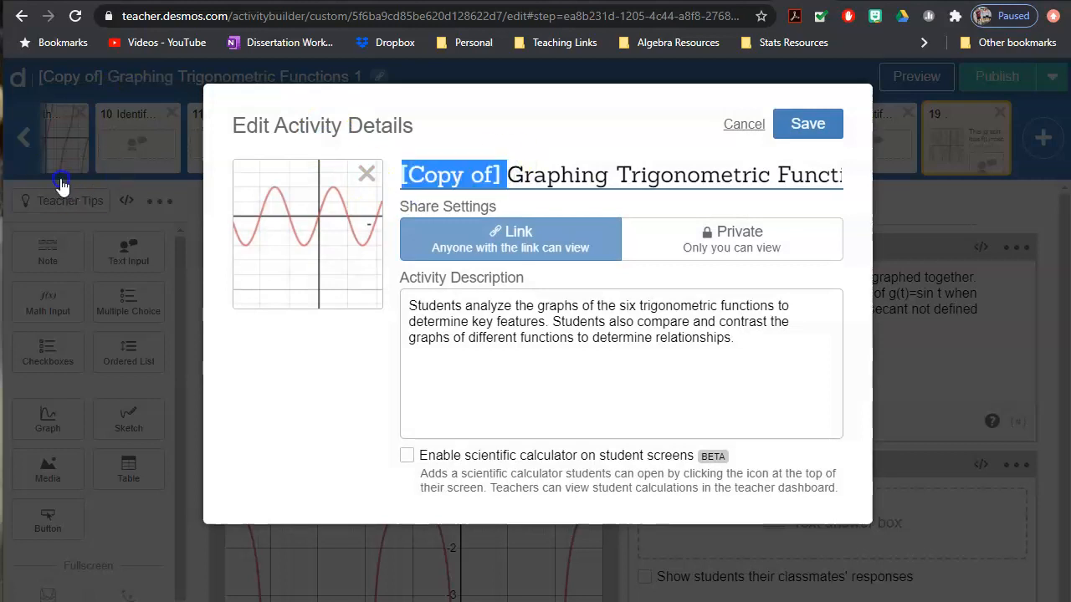
{"action": "key", "text": "BackSpace"}
{"action": "left_click", "coordinate": [803, 170]}
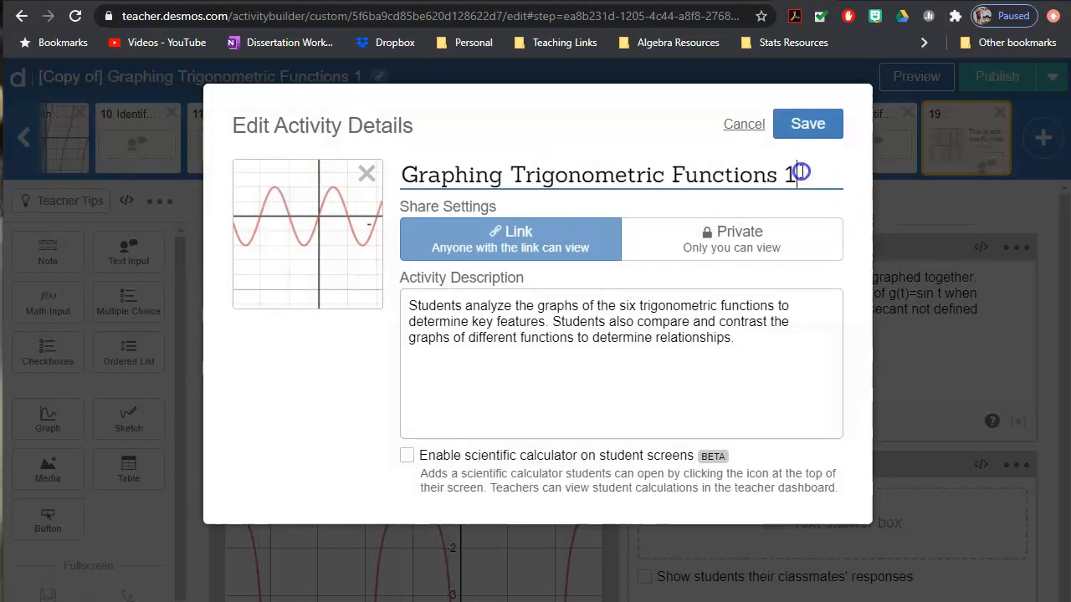
{"action": "type", "text": "EDITED"}
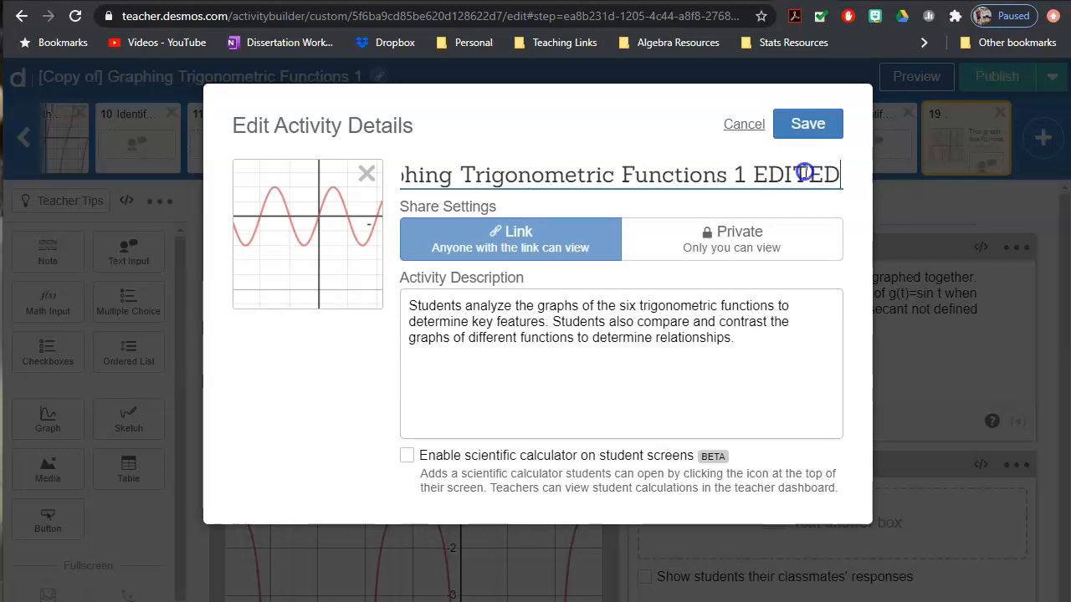
{"action": "left_click", "coordinate": [808, 126]}
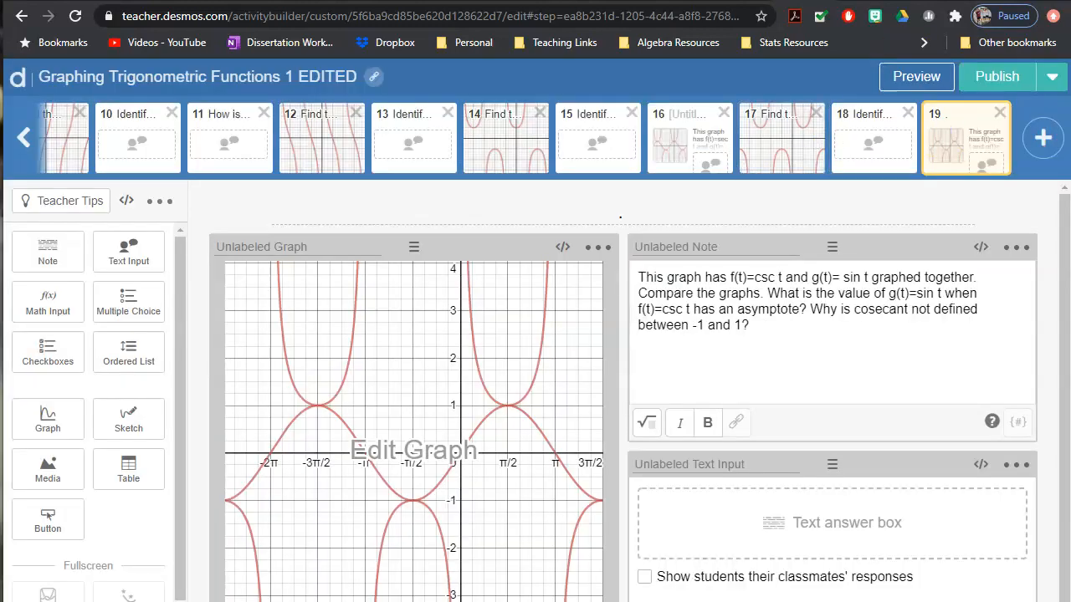
{"action": "left_click", "coordinate": [987, 74]}
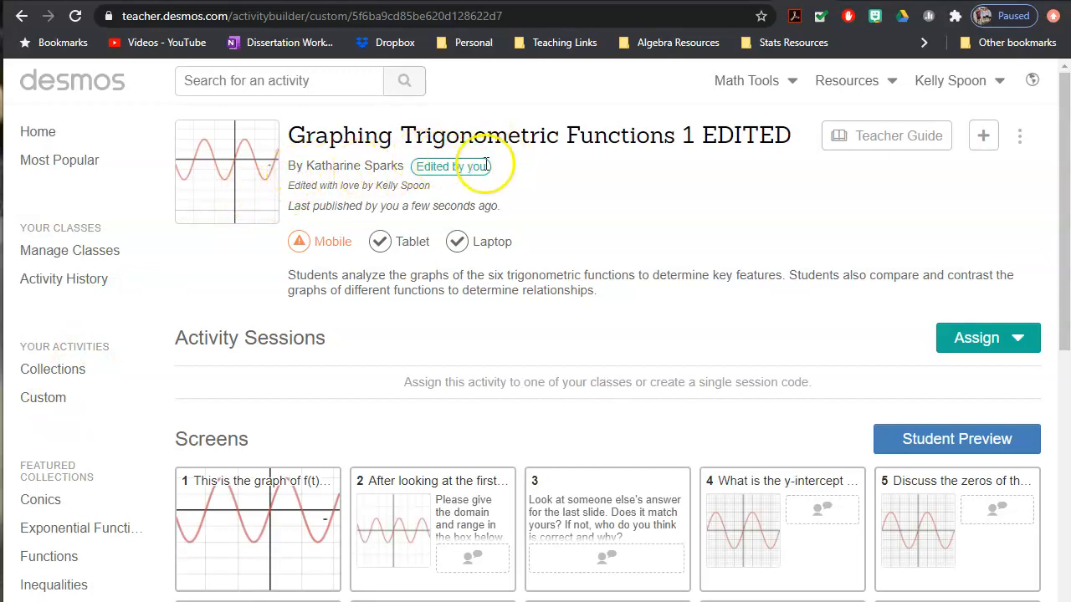
Step: Preview screens 1 and 2 of the published activity as a student, checking the axis settings of the first graph
{"action": "left_click", "coordinate": [418, 561]}
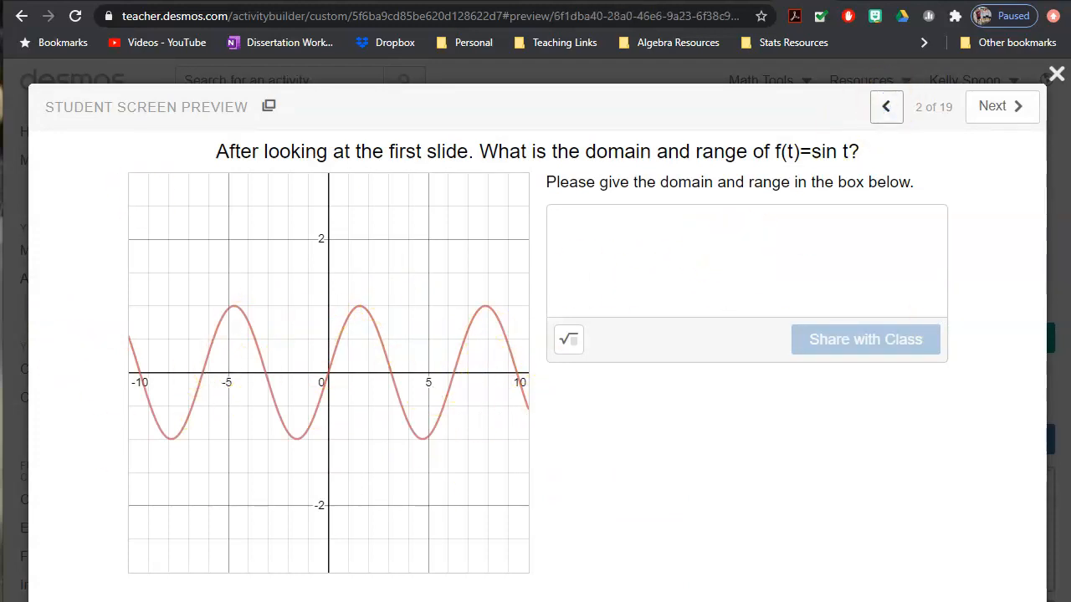
{"action": "left_click", "coordinate": [886, 106]}
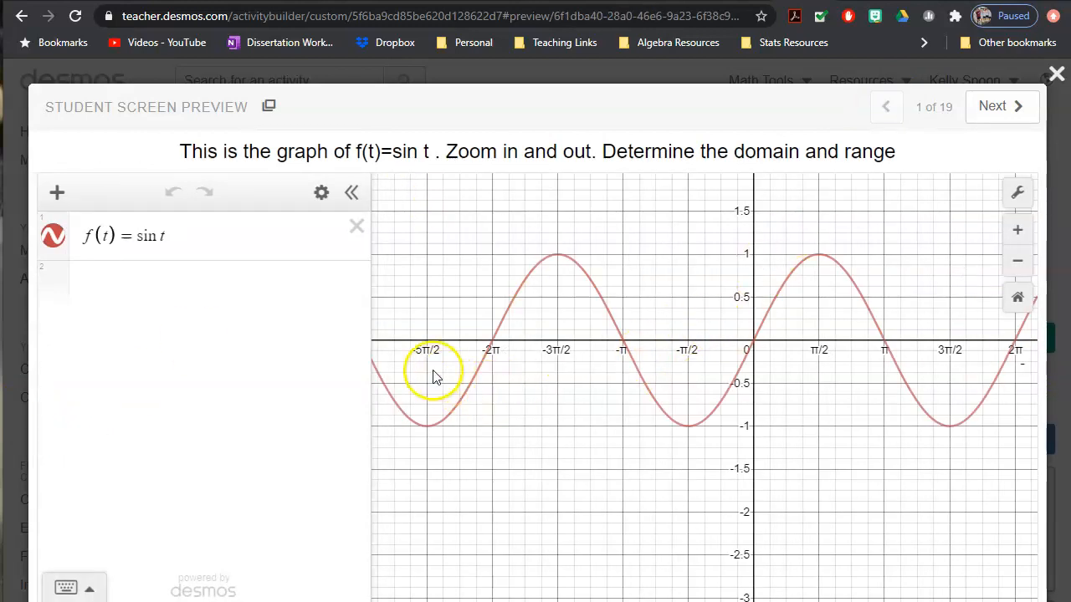
{"action": "left_click", "coordinate": [1022, 195]}
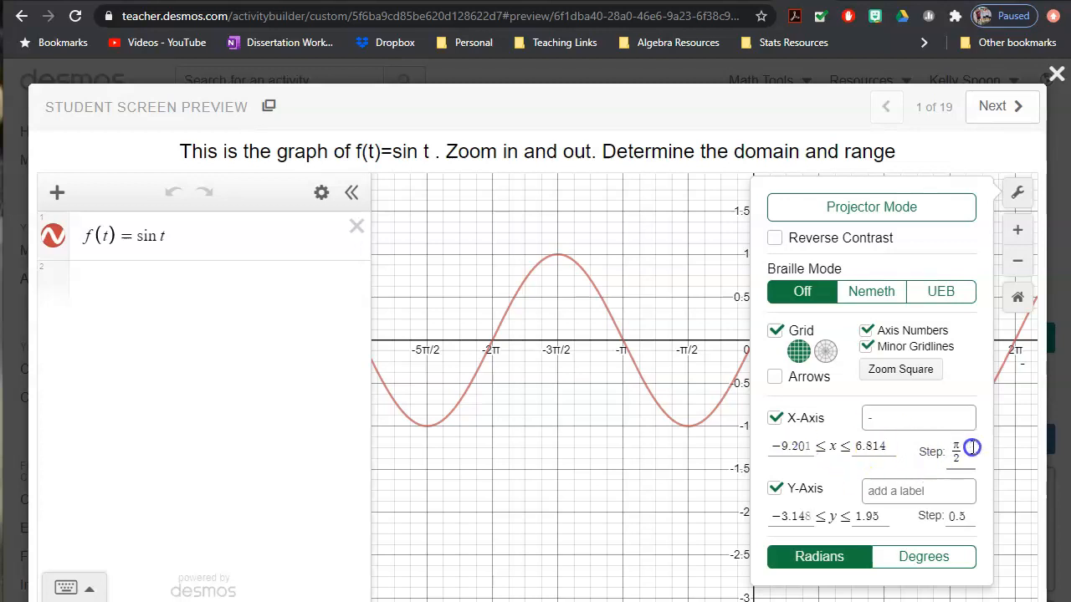
{"action": "left_click", "coordinate": [1013, 194]}
{"action": "left_click", "coordinate": [690, 350]}
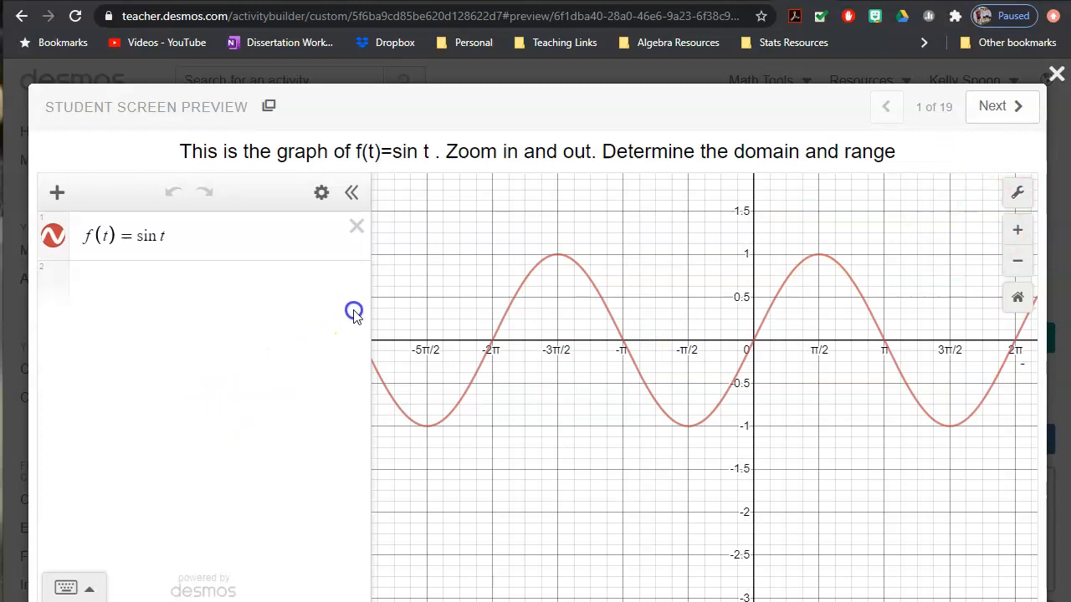
{"action": "left_click", "coordinate": [825, 139]}
{"action": "left_click", "coordinate": [1052, 77]}
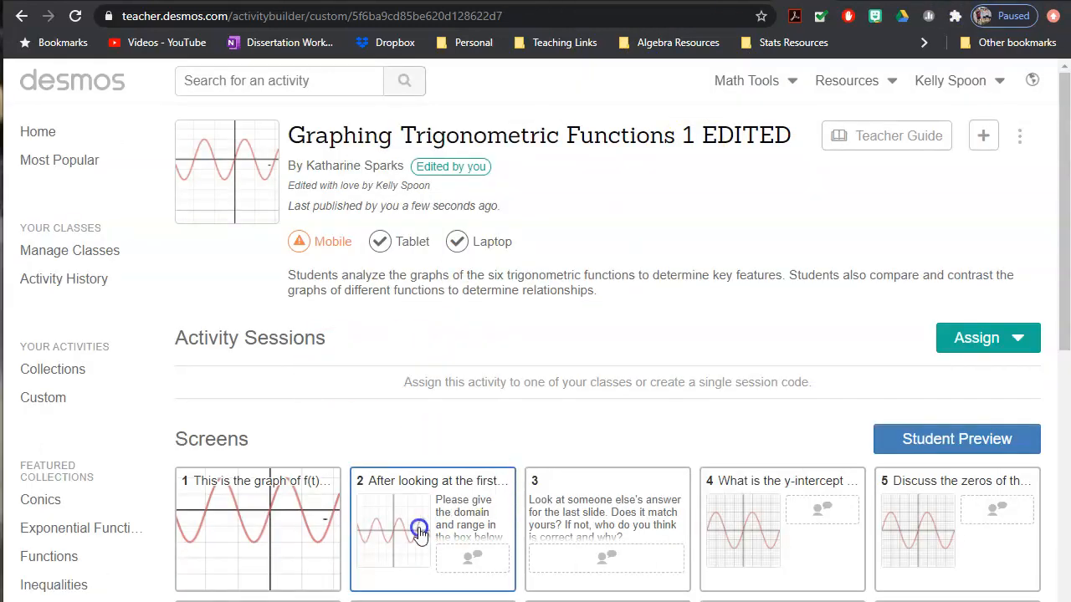
{"action": "left_click", "coordinate": [420, 532]}
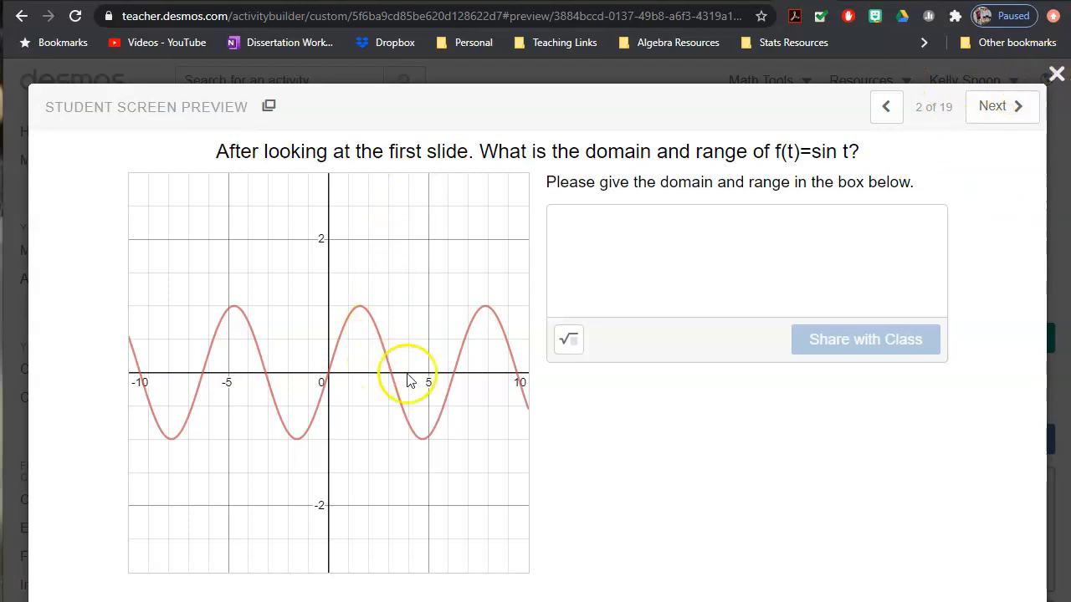
{"action": "left_click", "coordinate": [1057, 77]}
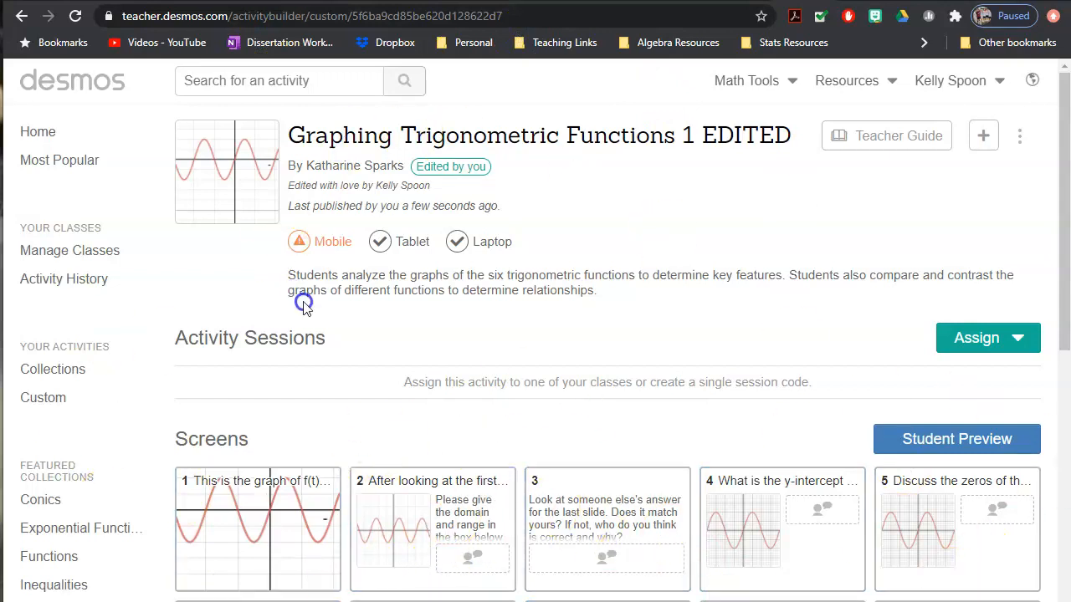
Step: Open the featured Starter Screens collection
{"action": "left_click", "coordinate": [53, 374]}
{"action": "scroll", "coordinate": [56, 377], "scroll_direction": "down", "scroll_amount": 6}
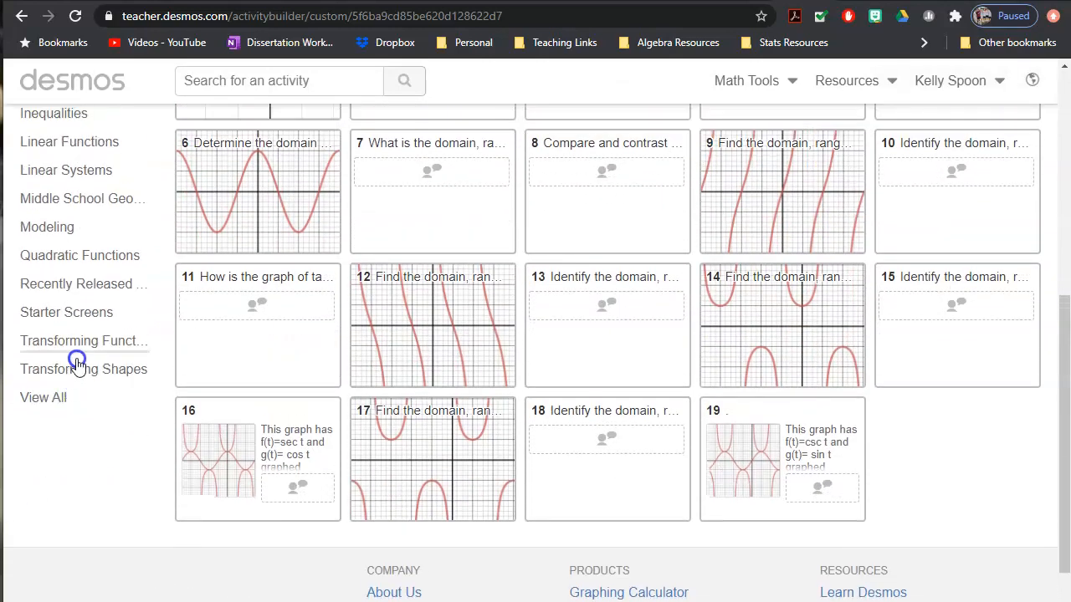
{"action": "left_click", "coordinate": [80, 314]}
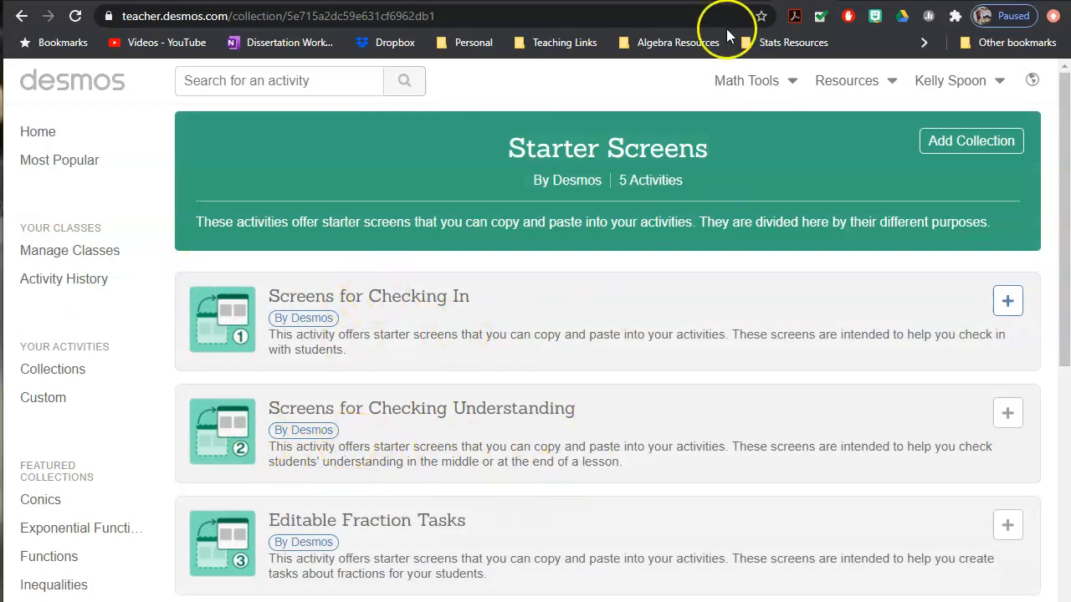
Step: Open the custom activities list in a separate tab and open Graphing Trigonometric Functions 1 EDITED from it
{"action": "right_click", "coordinate": [55, 400]}
{"action": "left_click", "coordinate": [291, 305]}
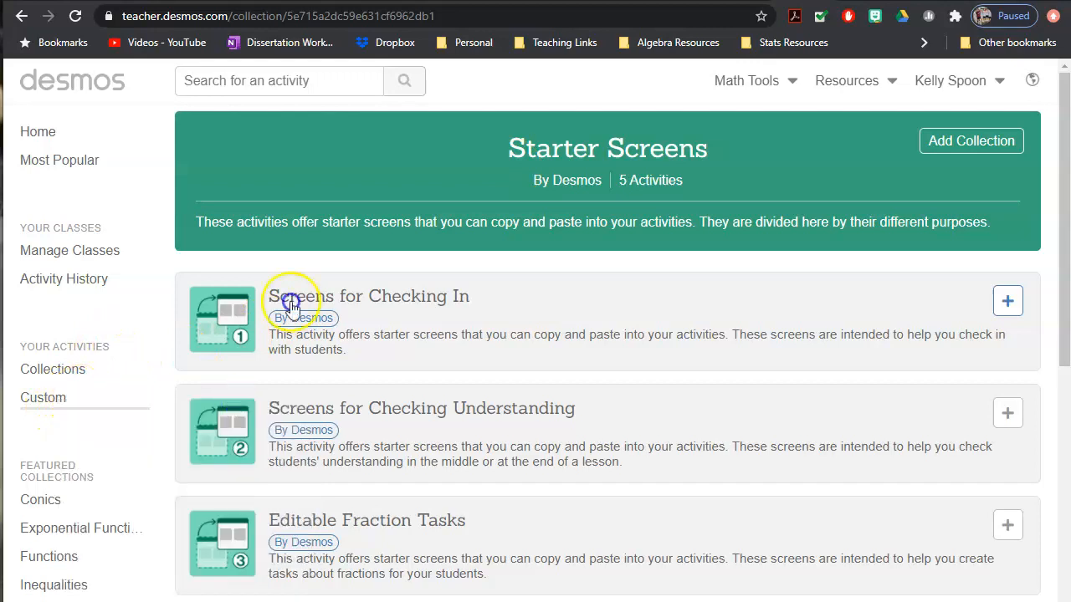
{"action": "left_click", "coordinate": [43, 397]}
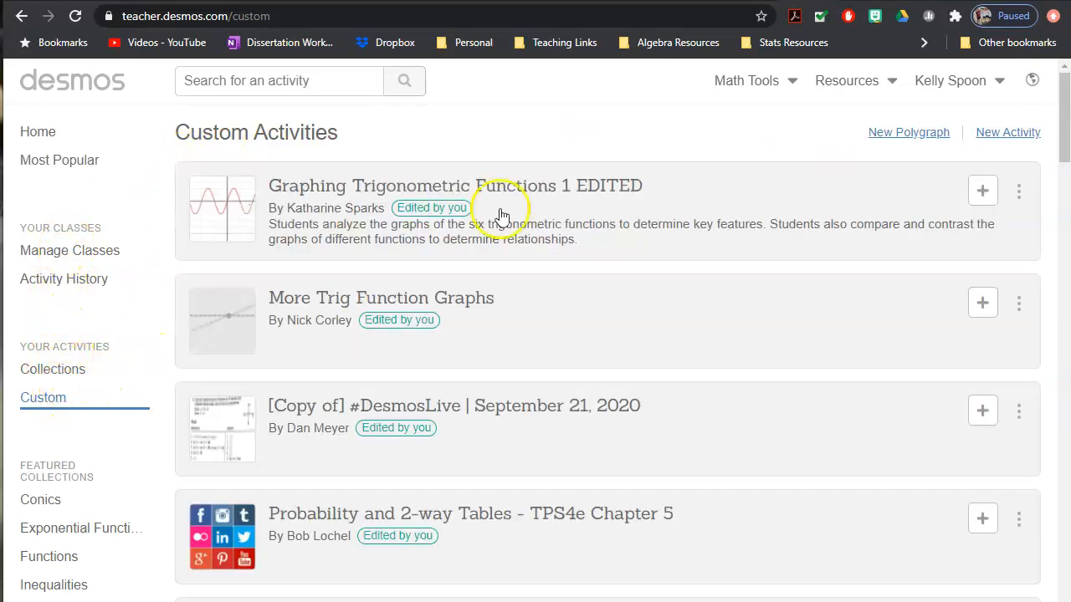
{"action": "left_click", "coordinate": [572, 191]}
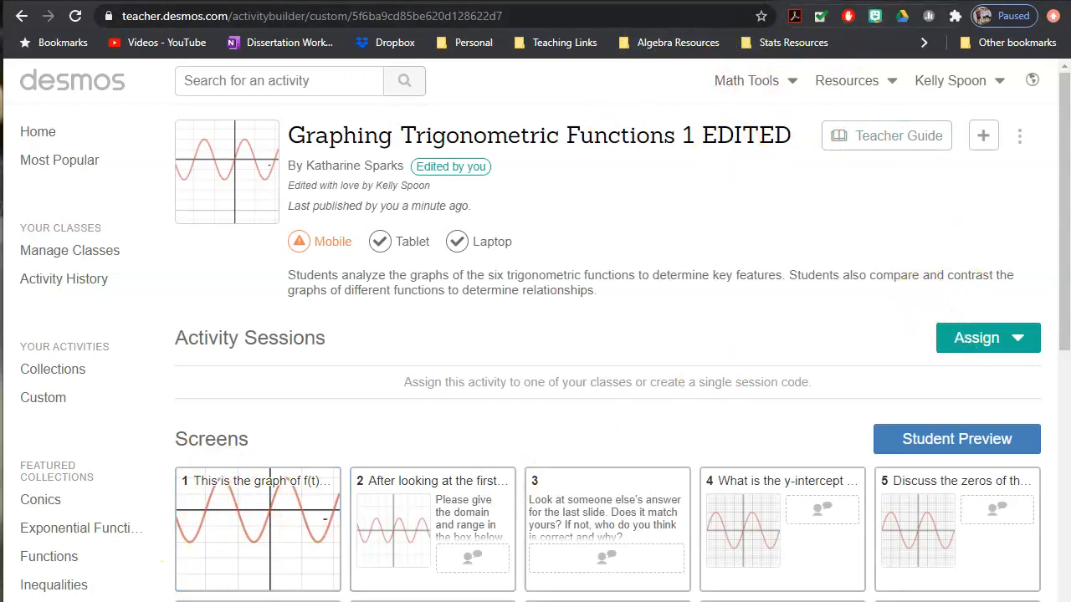
Step: Return to the Starter Screens collection, open Screens for Checking In and preview its "What's New?" and "Checking In" screens
{"action": "left_click", "coordinate": [705, 3]}
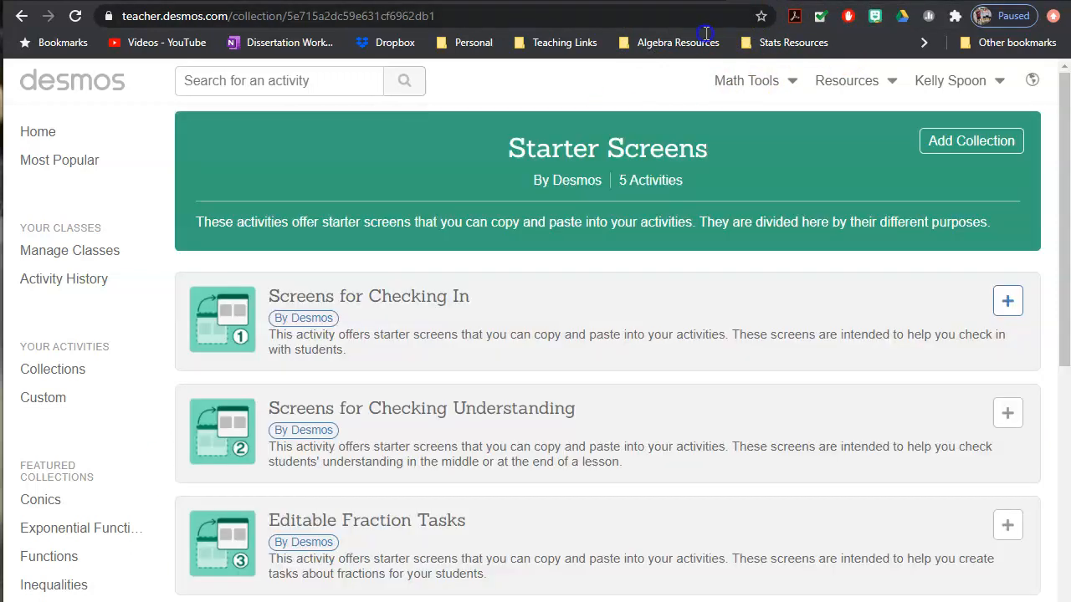
{"action": "left_click", "coordinate": [304, 323]}
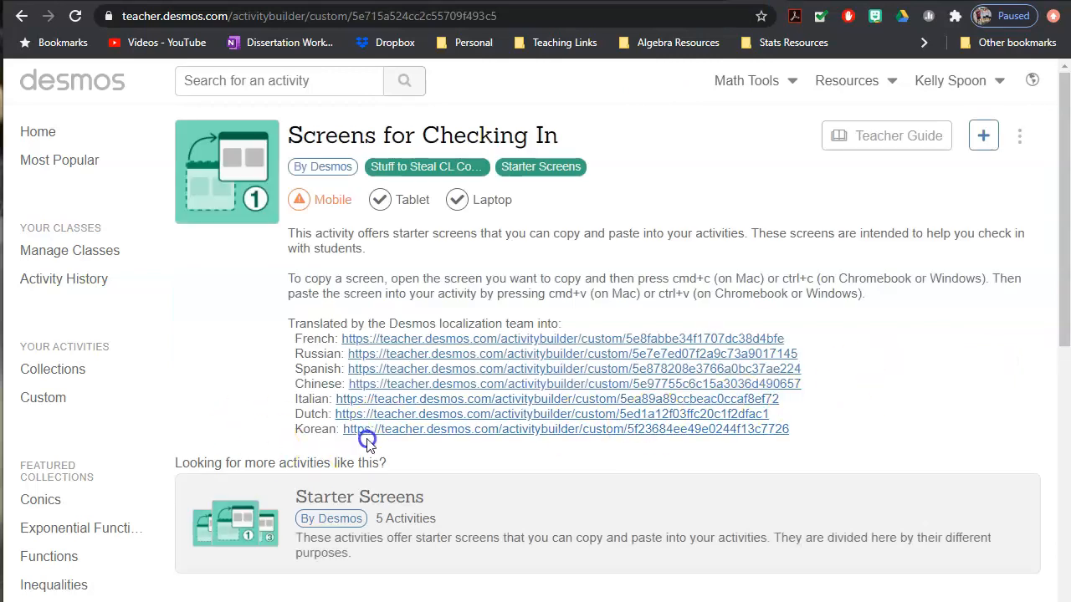
{"action": "scroll", "coordinate": [318, 421], "scroll_direction": "down", "scroll_amount": 2}
{"action": "left_click", "coordinate": [252, 360]}
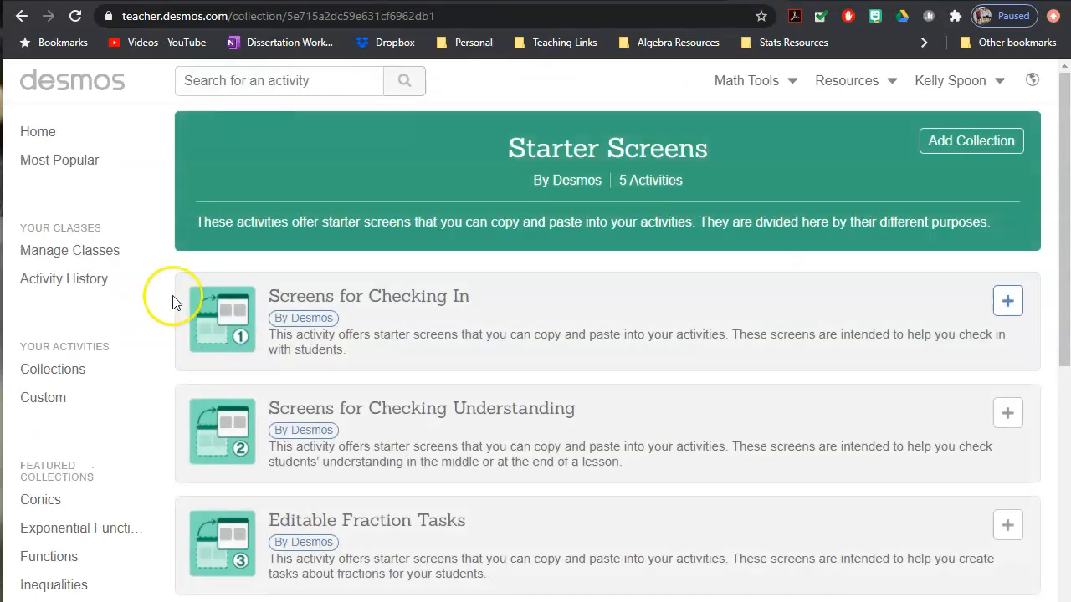
{"action": "left_click", "coordinate": [419, 334]}
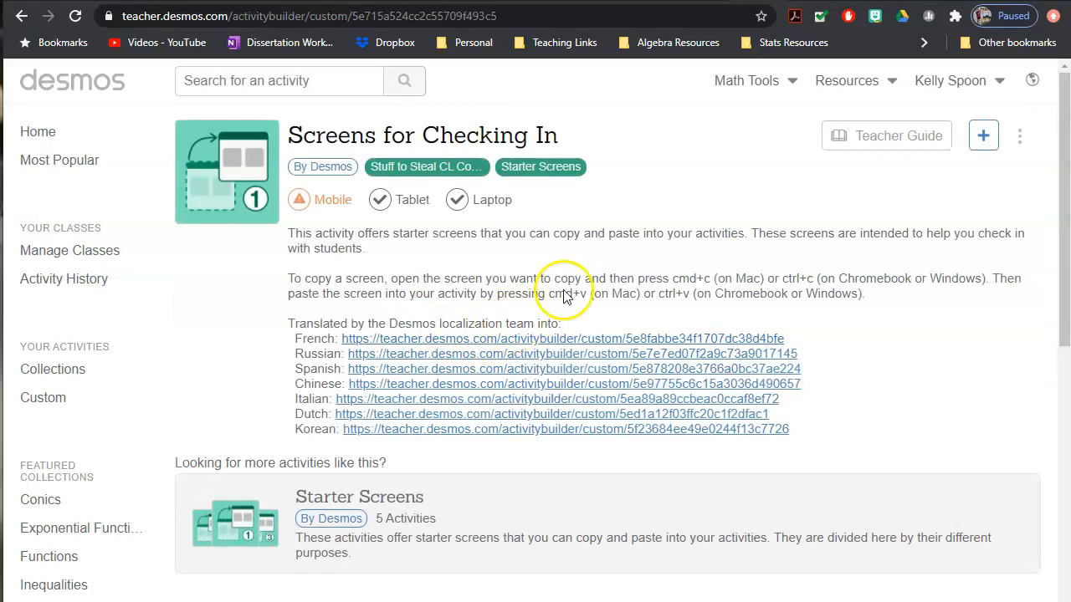
{"action": "scroll", "coordinate": [629, 210], "scroll_direction": "down", "scroll_amount": 4}
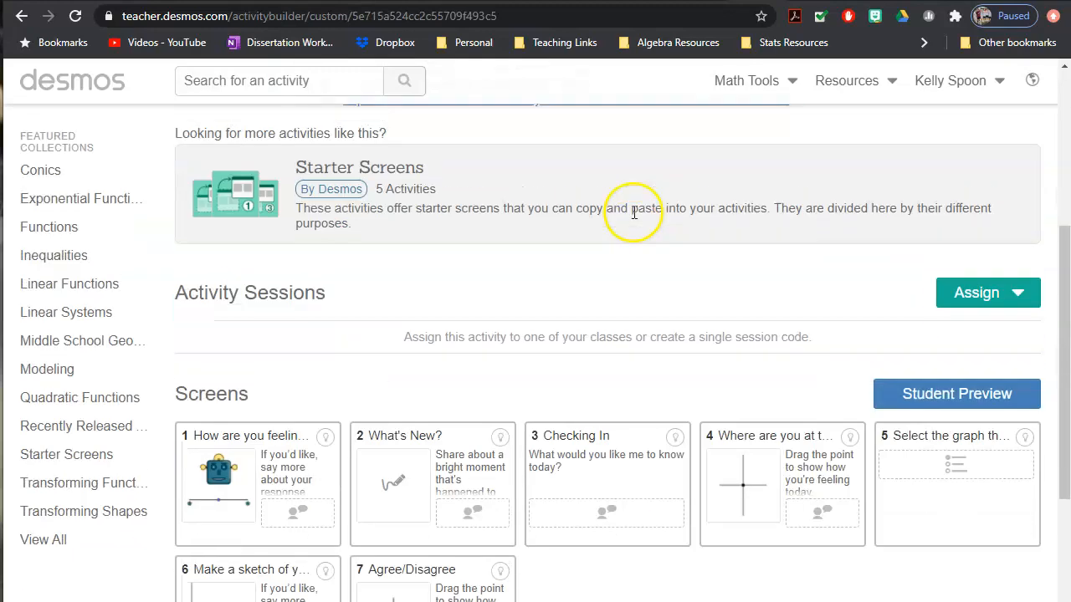
{"action": "scroll", "coordinate": [628, 210], "scroll_direction": "up", "scroll_amount": 4}
{"action": "scroll", "coordinate": [772, 210], "scroll_direction": "down", "scroll_amount": 7}
{"action": "left_click", "coordinate": [394, 208]}
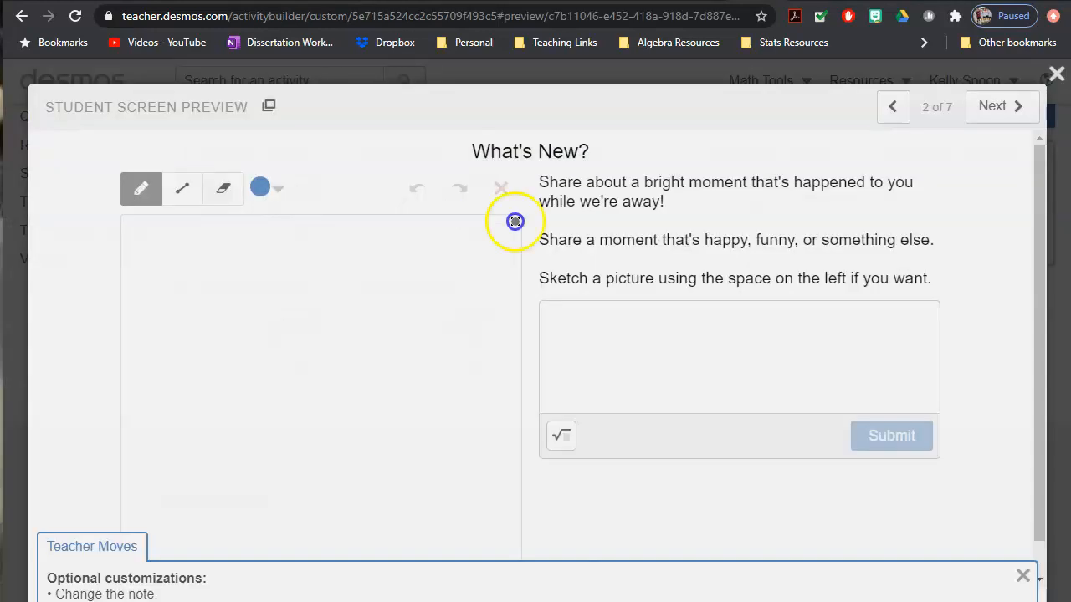
{"action": "left_click", "coordinate": [1015, 106]}
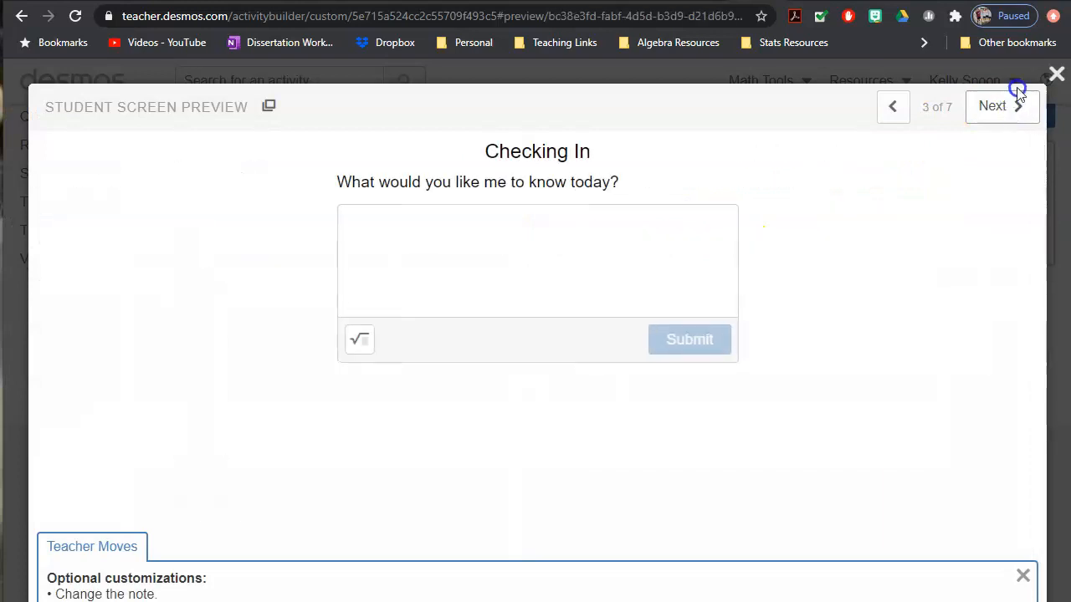
{"action": "left_click", "coordinate": [1056, 77]}
Step: Make an editable copy of the Screens for Checking In activity
{"action": "scroll", "coordinate": [1014, 138], "scroll_direction": "up", "scroll_amount": 7}
{"action": "left_click", "coordinate": [1017, 137]}
{"action": "left_click", "coordinate": [953, 202]}
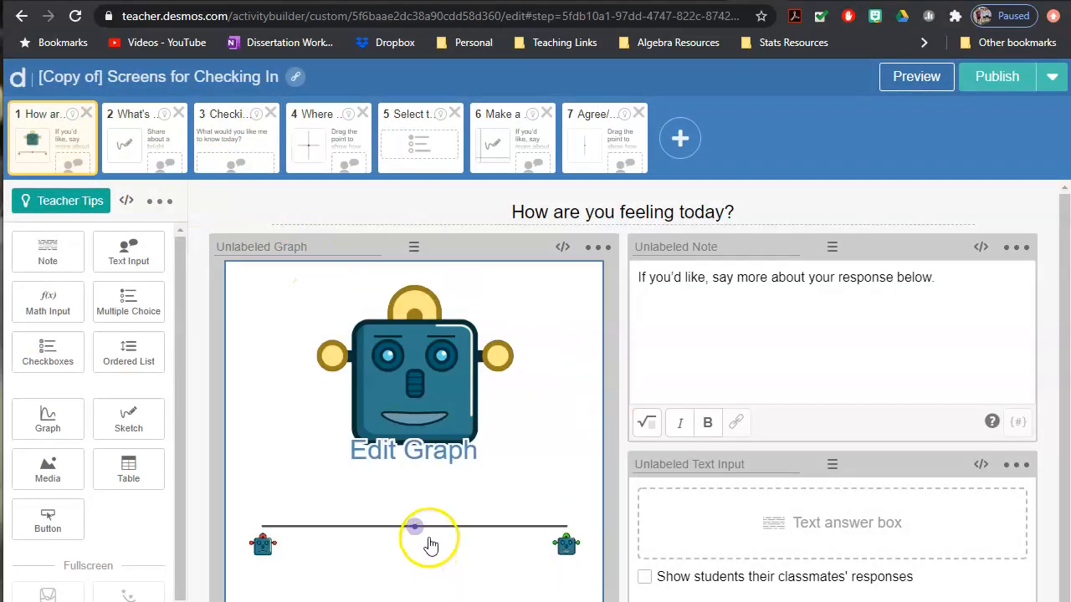
Step: Inspect the robot graph on screen 1 without changing it, and review screens 4, 6 and 7 of the copy
{"action": "left_click", "coordinate": [502, 538]}
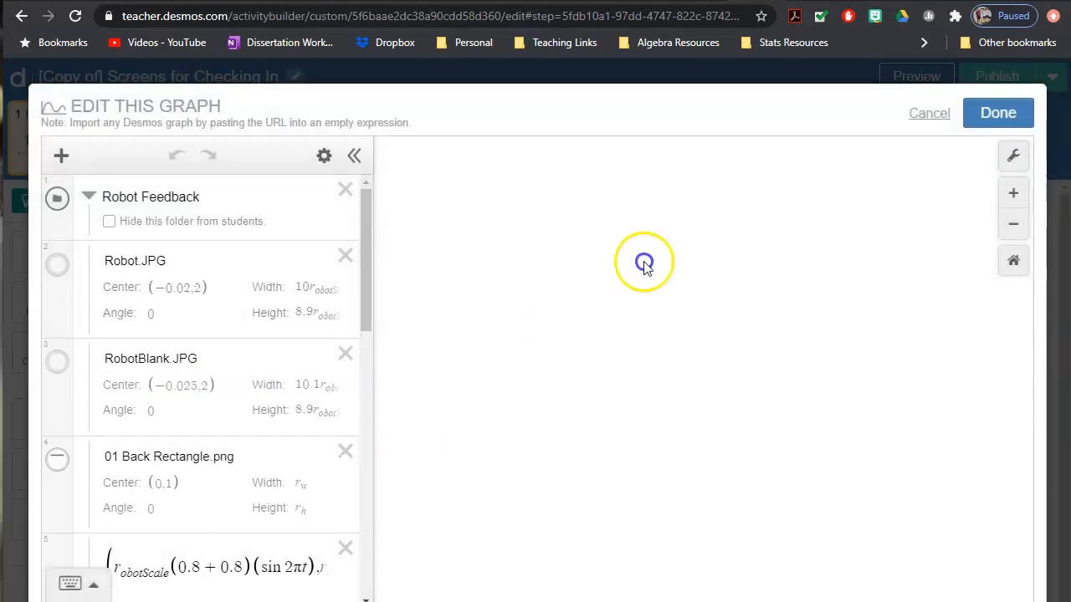
{"action": "left_click", "coordinate": [930, 118]}
{"action": "left_click", "coordinate": [297, 151]}
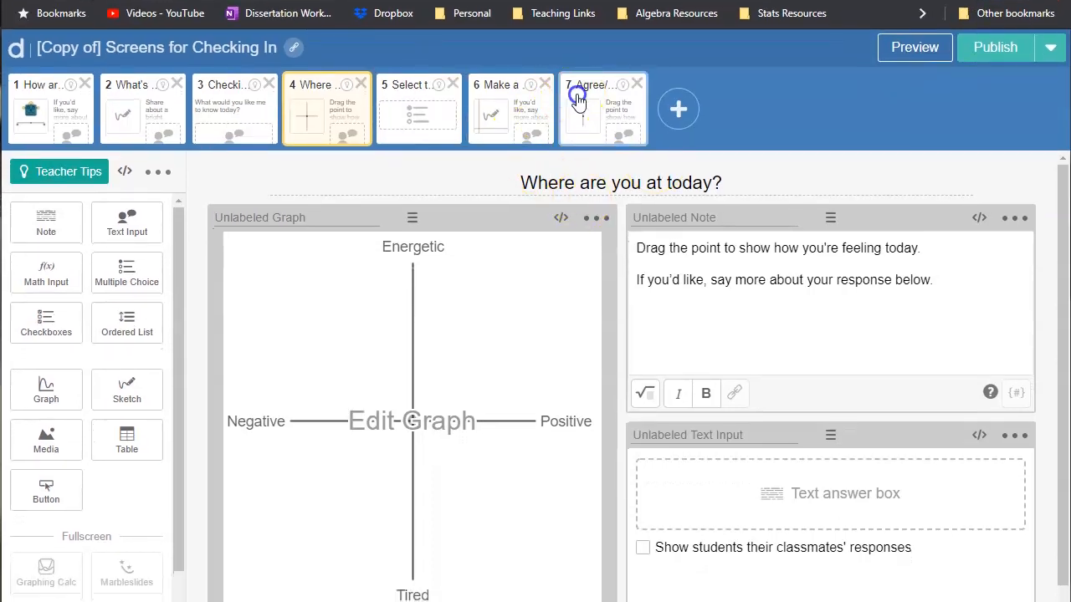
{"action": "left_click", "coordinate": [571, 121]}
{"action": "left_click", "coordinate": [498, 108]}
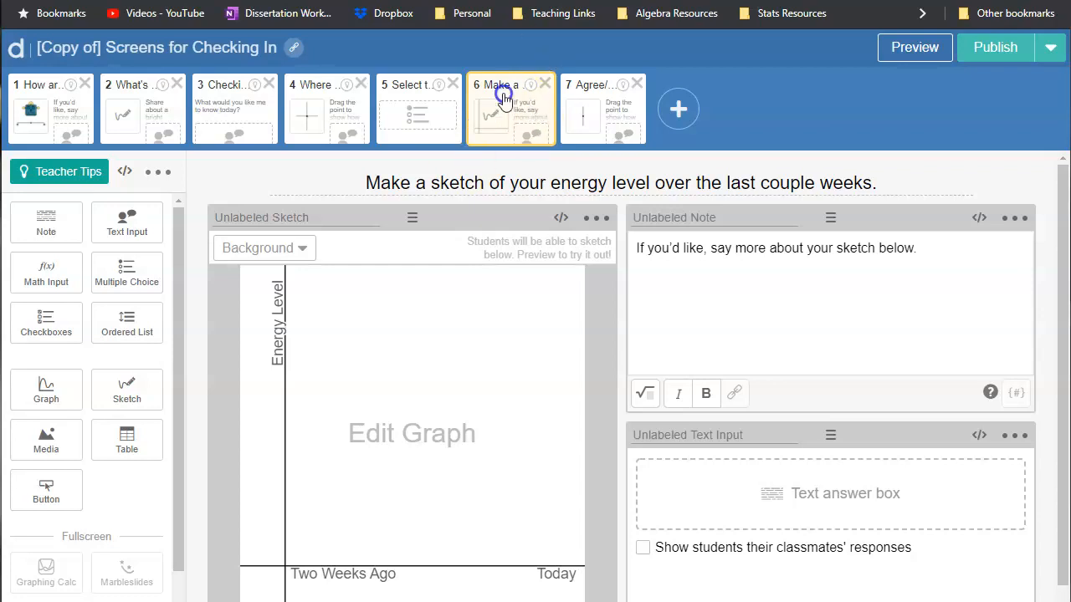
{"action": "left_click", "coordinate": [535, 125]}
Step: Leave the check-in copy and go back to the open Graphs of Other Trig Functions activity page
{"action": "left_click", "coordinate": [836, 1]}
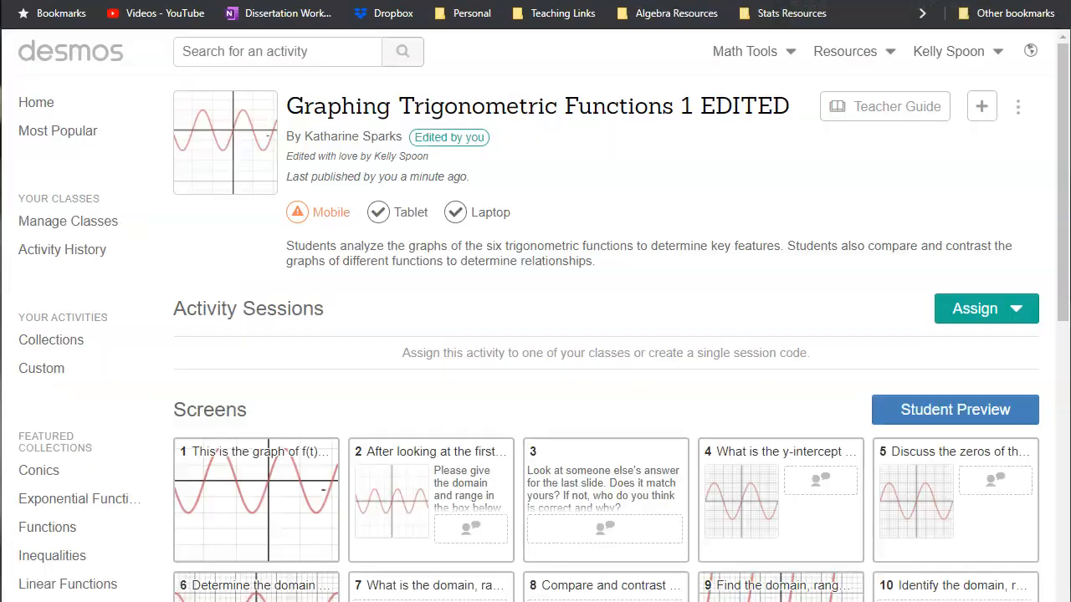
{"action": "left_click", "coordinate": [585, 0]}
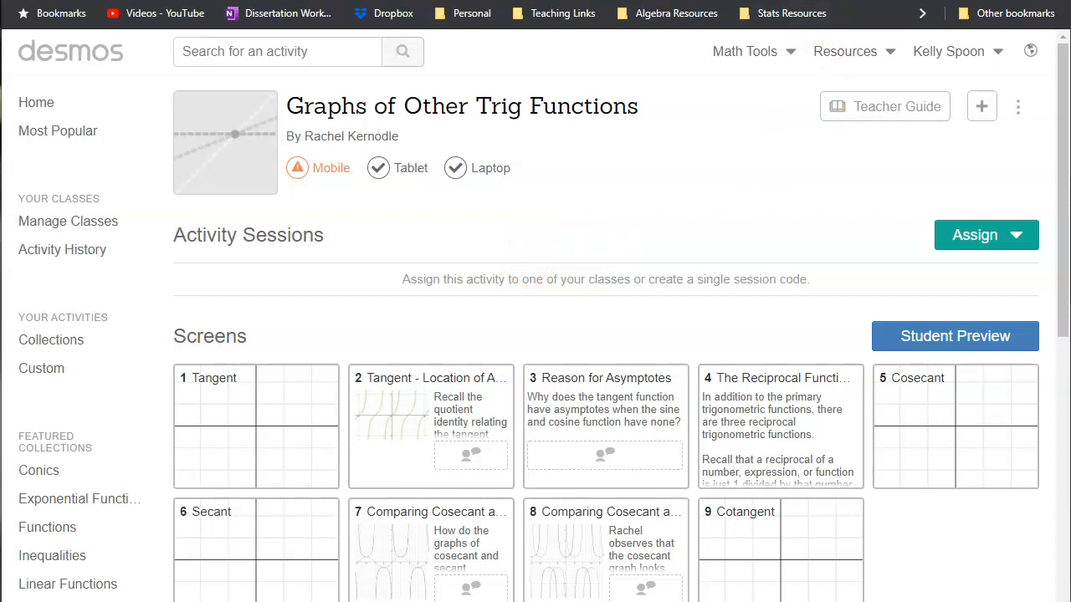
Step: Open Graphing Trigonometric Functions 1 EDITED for editing, and paste the copied energy-level sketch screen in as screen 1
{"action": "left_click", "coordinate": [836, 1]}
{"action": "left_click", "coordinate": [1014, 108]}
{"action": "left_click", "coordinate": [970, 145]}
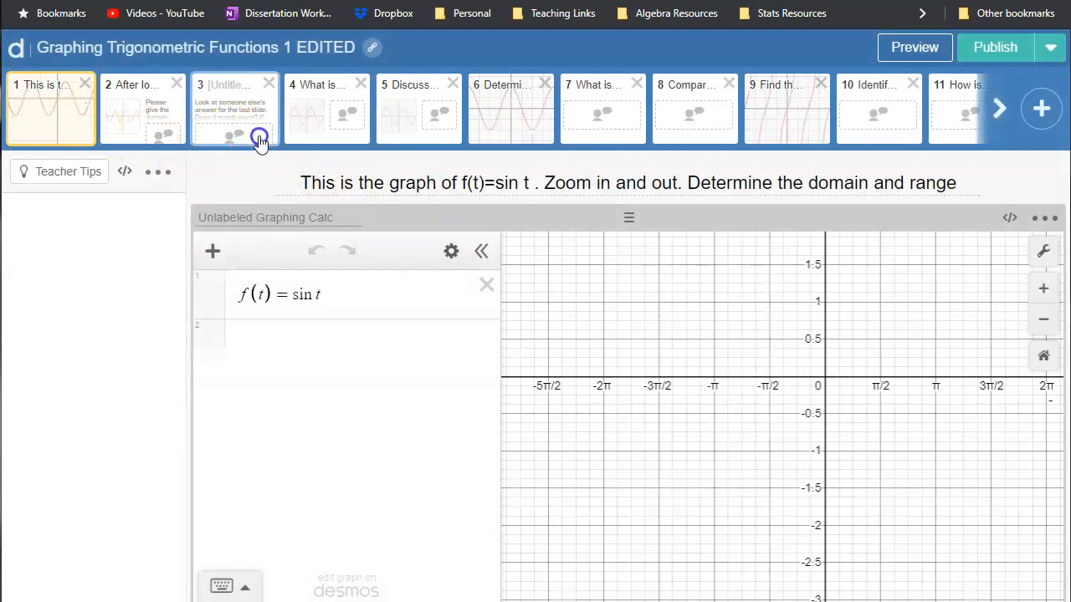
{"action": "key", "text": "ctrl+v"}
{"action": "mouse_move", "coordinate": [133, 119]}
{"action": "left_mouse_down"}
{"action": "mouse_move", "coordinate": [48, 117]}
{"action": "mouse_move", "coordinate": [38, 105]}
{"action": "left_mouse_up"}
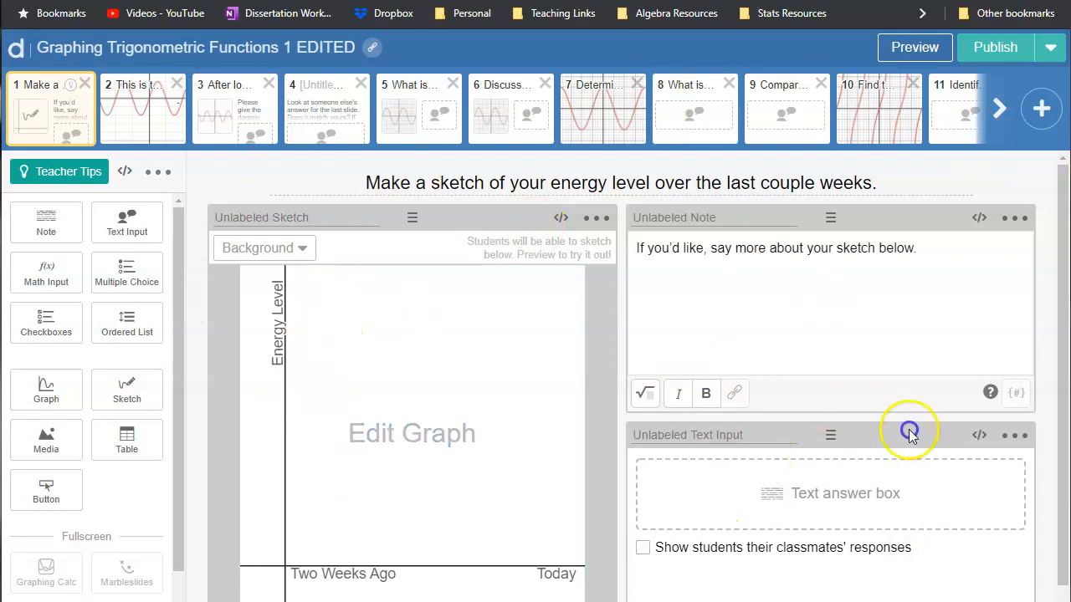
{"action": "left_click", "coordinate": [549, 420]}
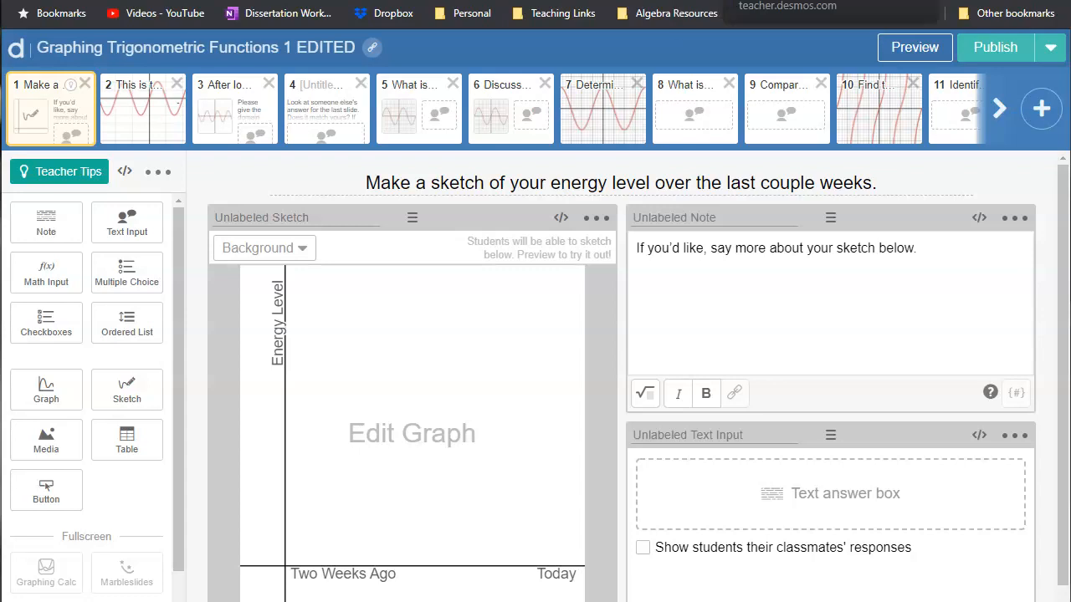
Step: Return to the activities home page and open Screens for Checking Understanding from the Starter Screens collection
{"action": "left_click", "coordinate": [828, 3]}
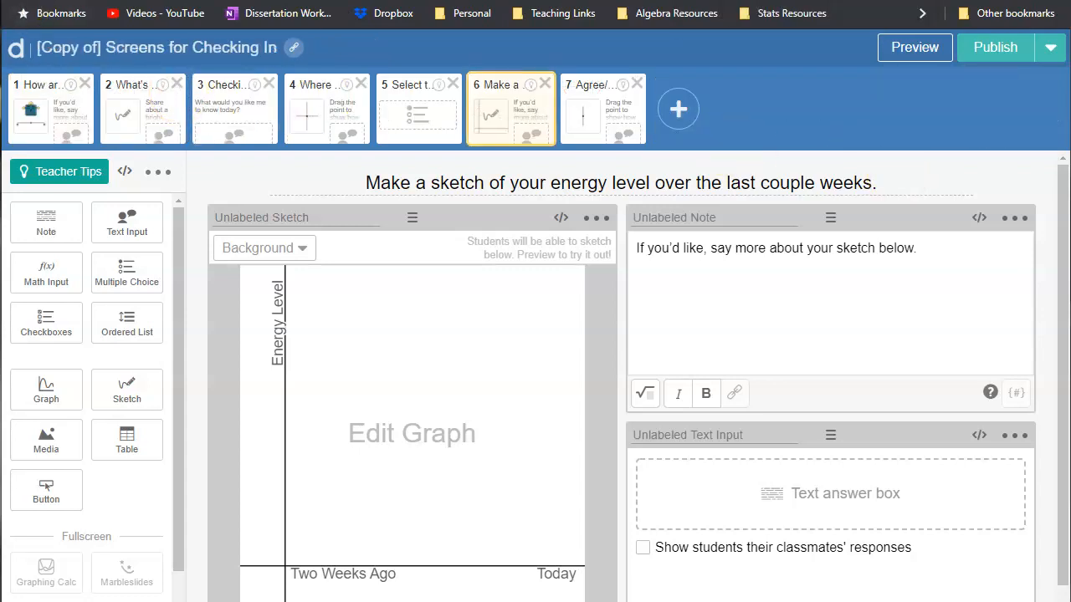
{"action": "key", "text": "ctrl+r"}
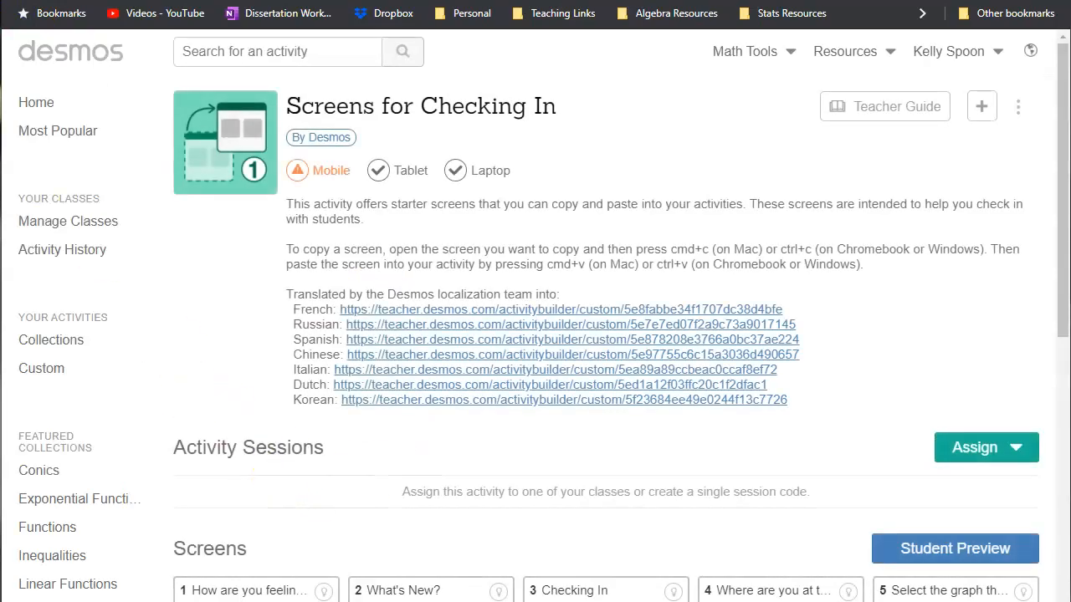
{"action": "key", "text": "ctrl+r"}
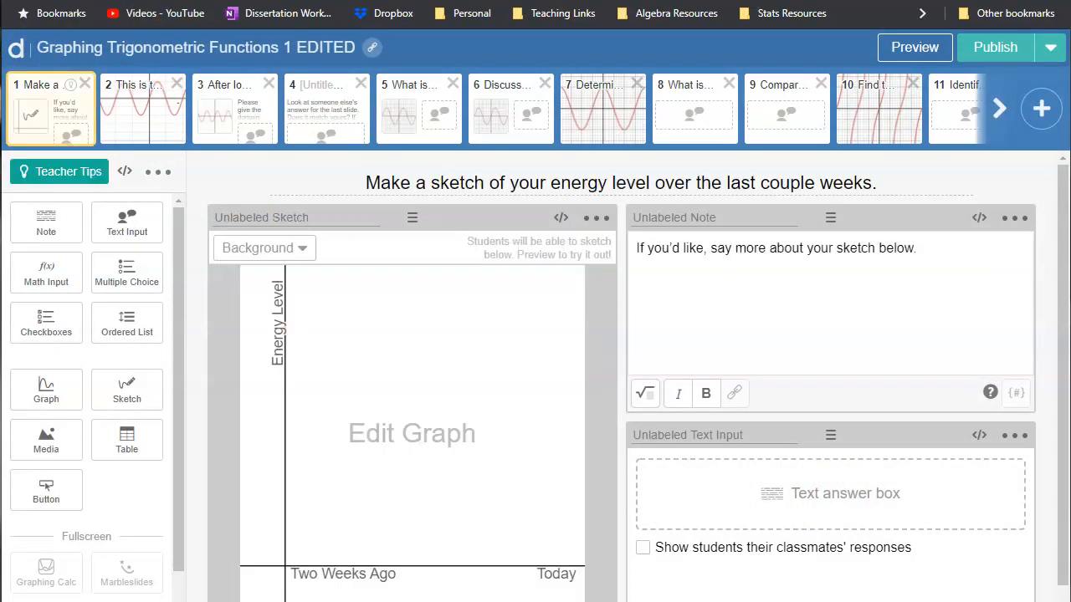
{"action": "left_click", "coordinate": [753, 1]}
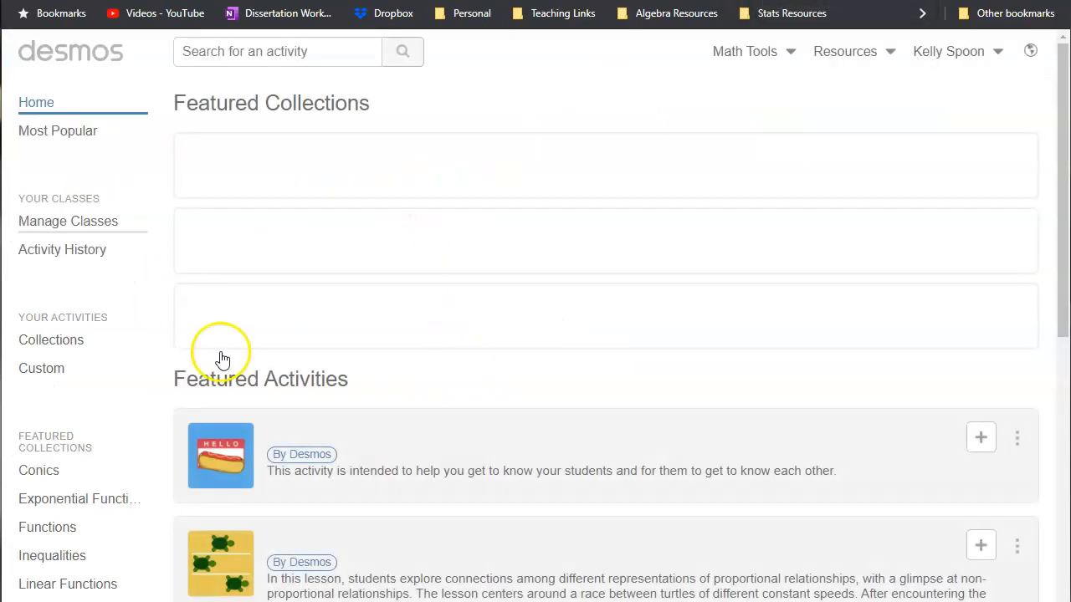
{"action": "scroll", "coordinate": [363, 530], "scroll_direction": "down", "scroll_amount": 3}
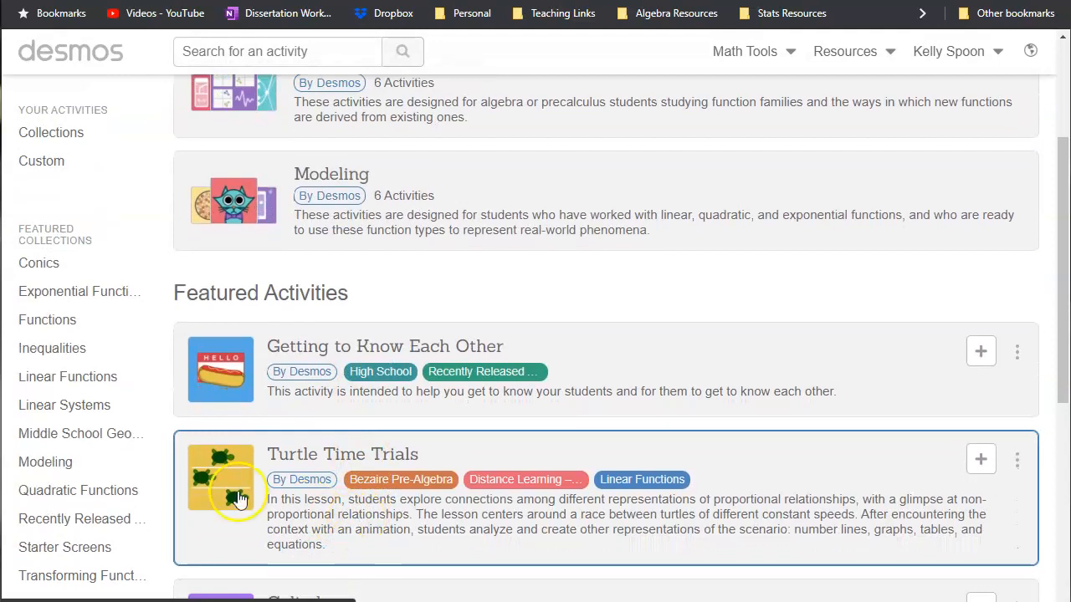
{"action": "scroll", "coordinate": [66, 393], "scroll_direction": "down", "scroll_amount": 3}
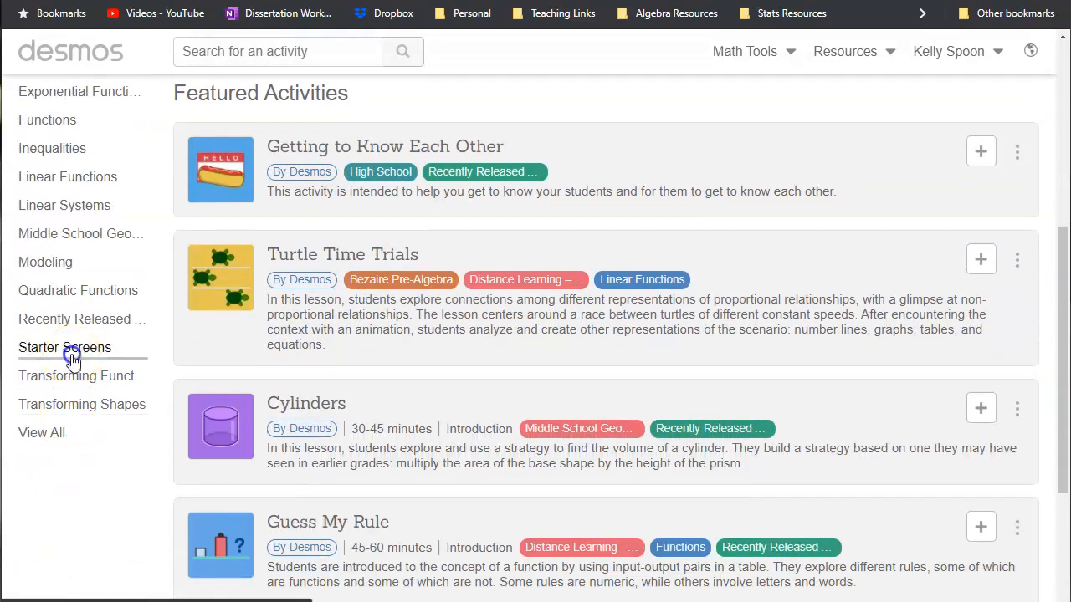
{"action": "left_click", "coordinate": [71, 357]}
{"action": "left_click", "coordinate": [451, 410]}
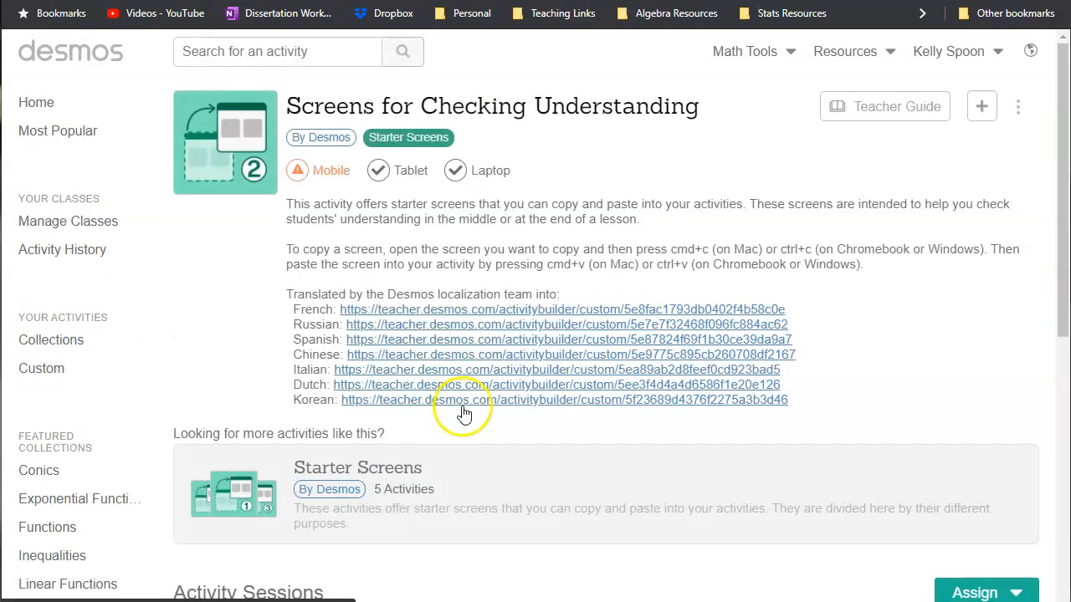
Step: Look over the activity's description and screens, and preview "Where are you at today?" and "Reflection" with the teacher moves note closed
{"action": "scroll", "coordinate": [466, 458], "scroll_direction": "down", "scroll_amount": 4}
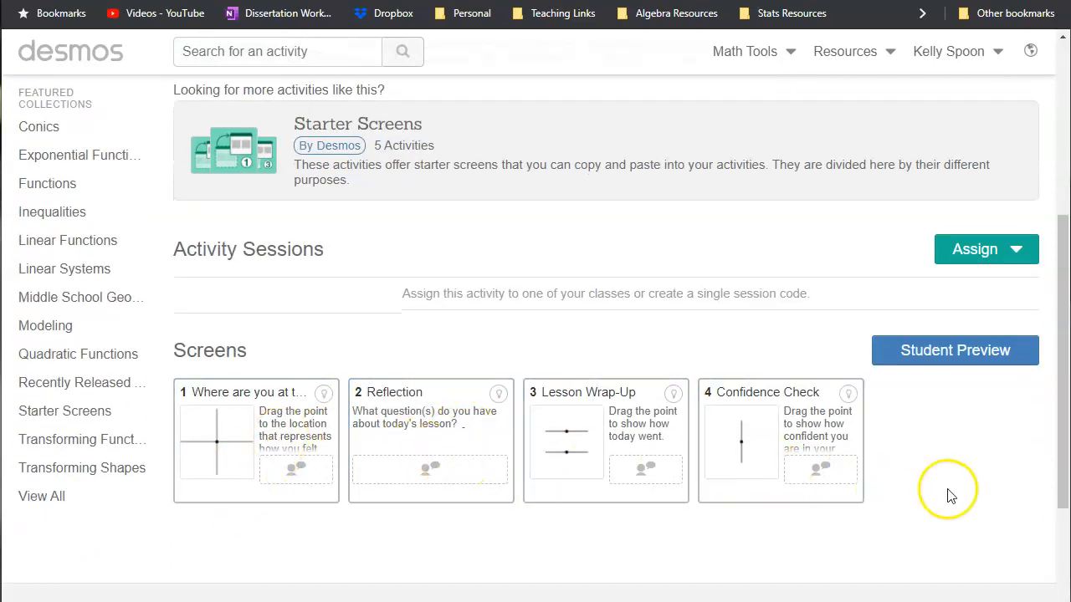
{"action": "scroll", "coordinate": [887, 368], "scroll_direction": "up", "scroll_amount": 4}
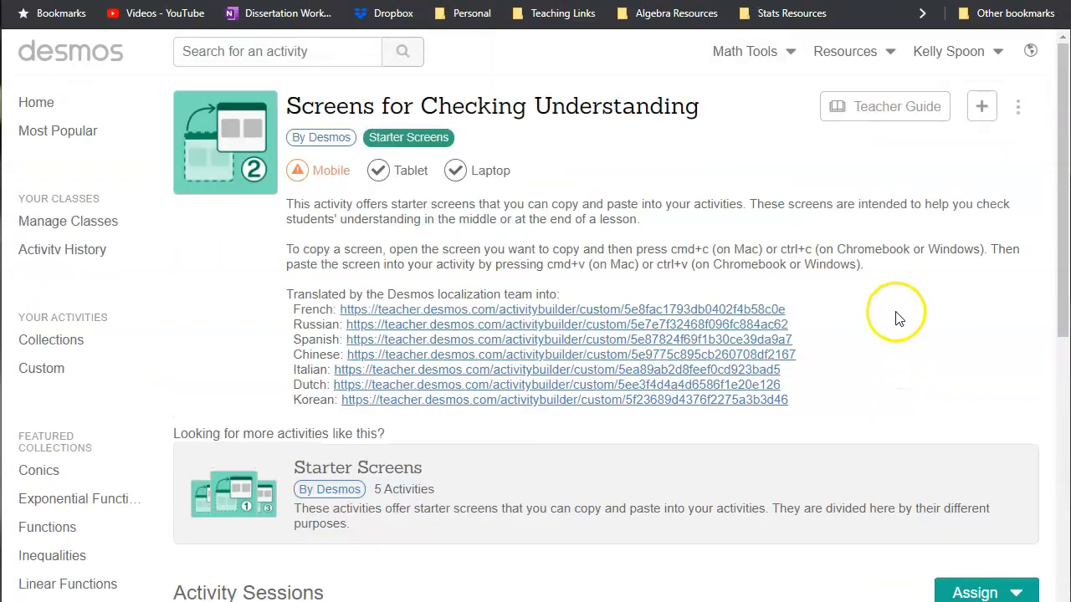
{"action": "scroll", "coordinate": [119, 320], "scroll_direction": "down", "scroll_amount": 6}
{"action": "left_click", "coordinate": [266, 251]}
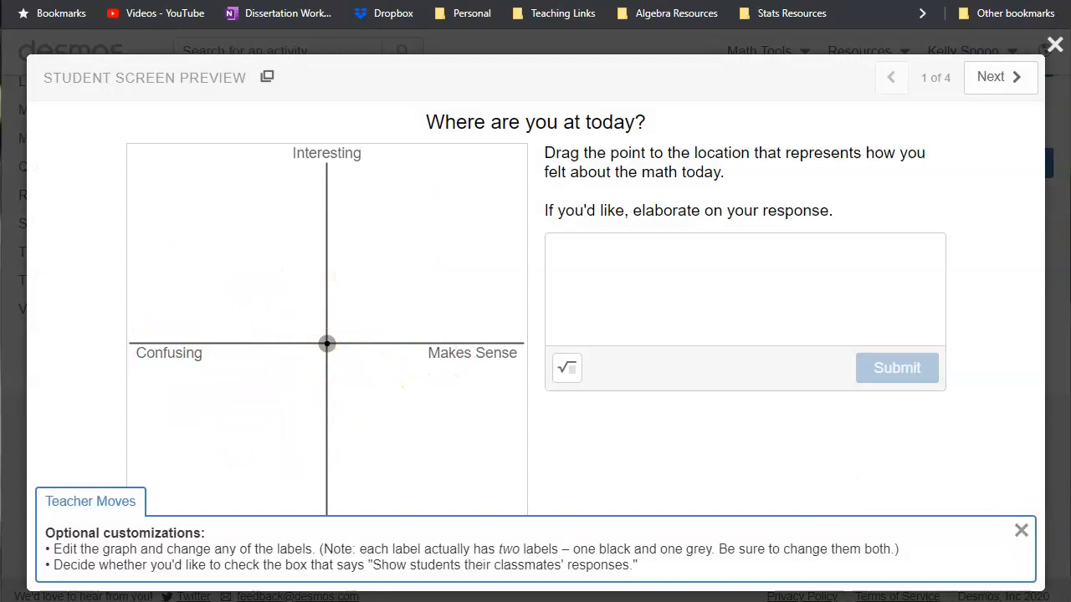
{"action": "left_click", "coordinate": [1020, 534]}
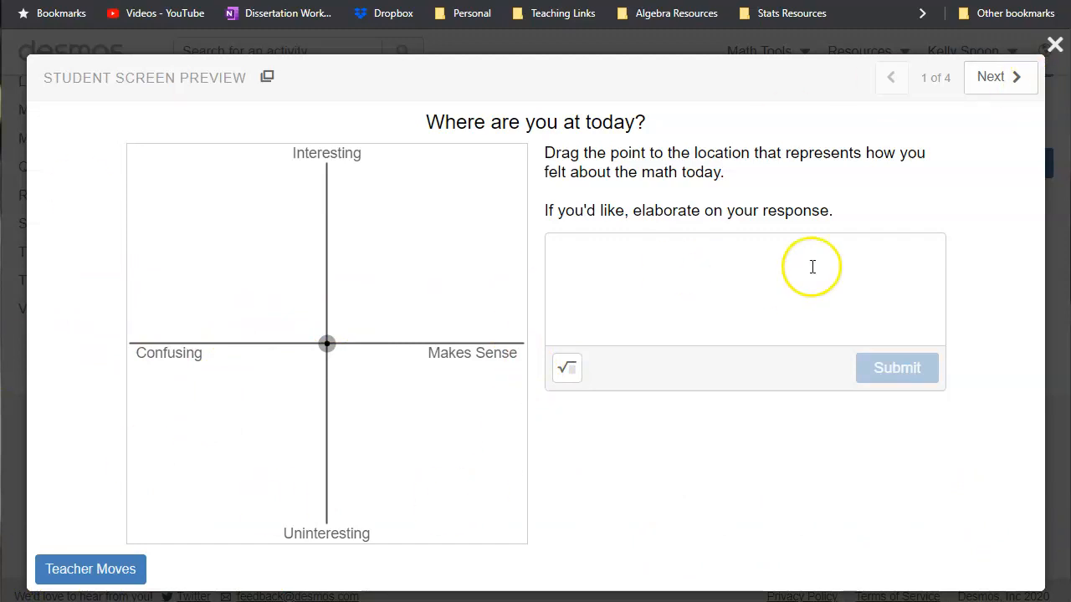
{"action": "left_click", "coordinate": [989, 87]}
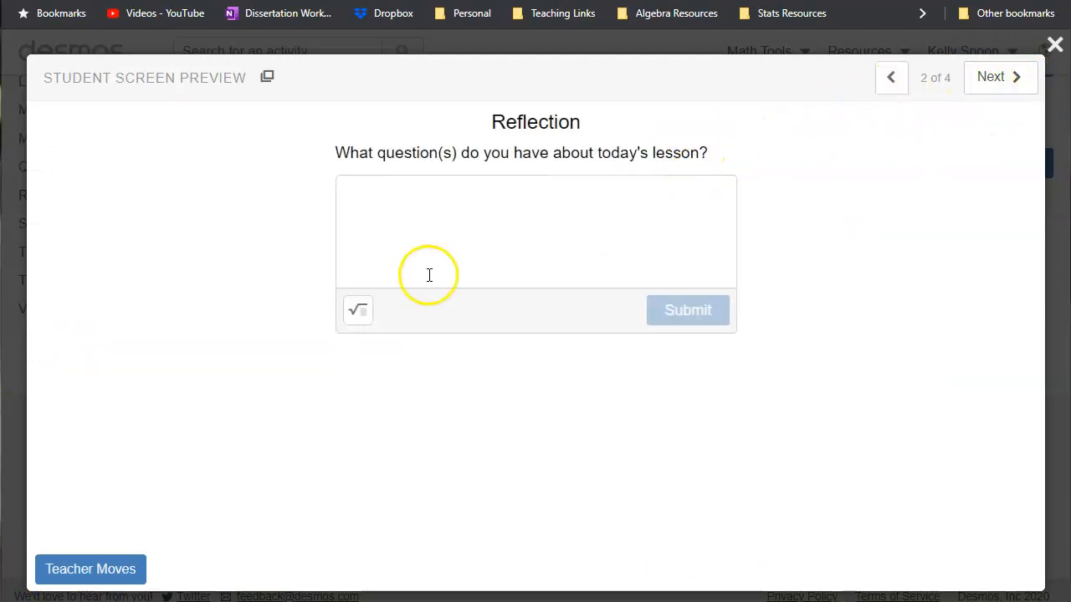
Step: On the Lesson Wrap-Up preview, try the understanding slider at full thumbs-up and the feeling slider slightly positive, and advance to Confidence Check
{"action": "left_click", "coordinate": [1006, 78]}
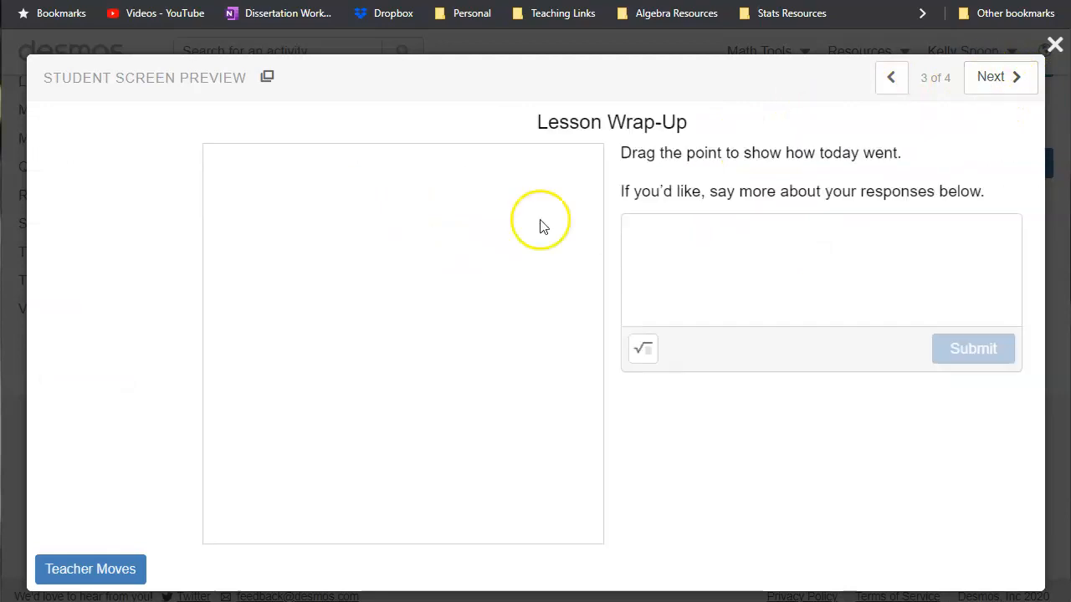
{"action": "left_click_drag", "start_coordinate": [327, 286], "coordinate": [439, 287]}
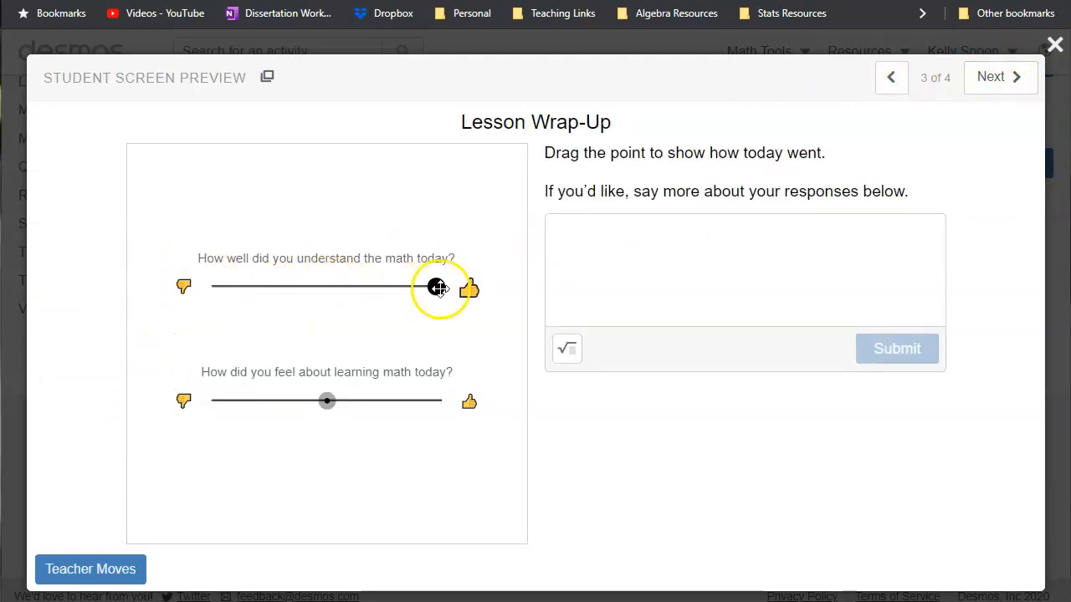
{"action": "left_click_drag", "start_coordinate": [324, 406], "coordinate": [363, 402]}
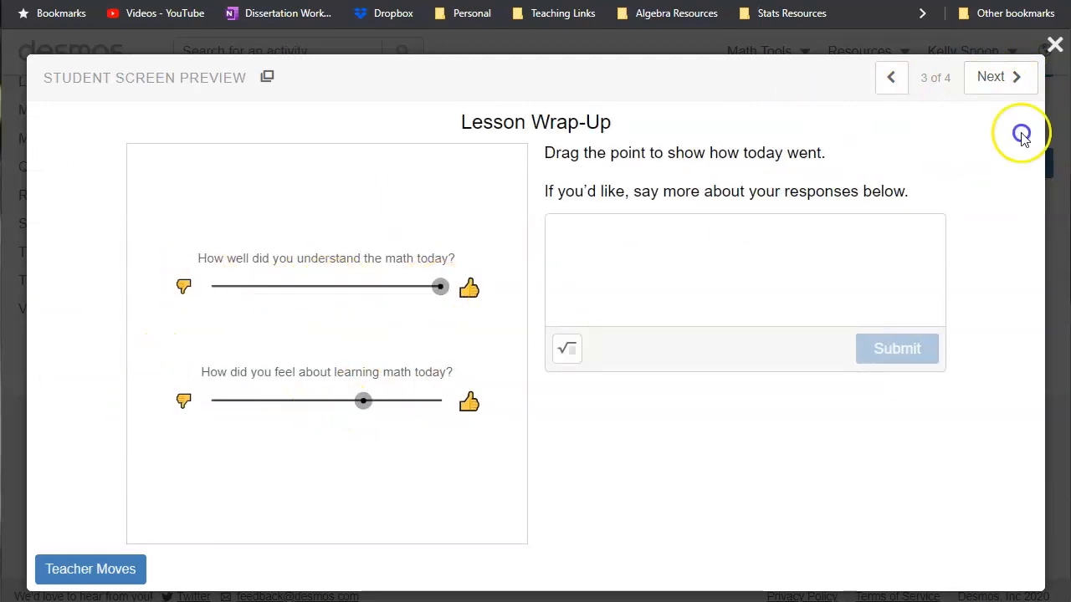
{"action": "left_click", "coordinate": [1028, 87]}
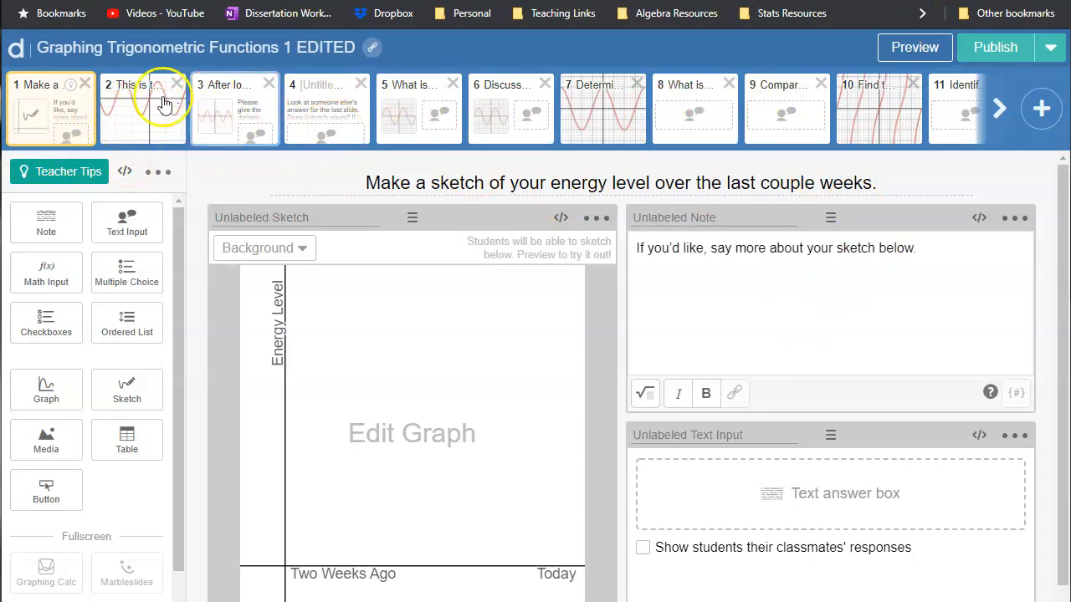
Step: Review screens 4 and 3 of Graphing Trigonometric Functions 1 EDITED, and switch to the Graphs of Other Trig Functions page
{"action": "left_click", "coordinate": [307, 98]}
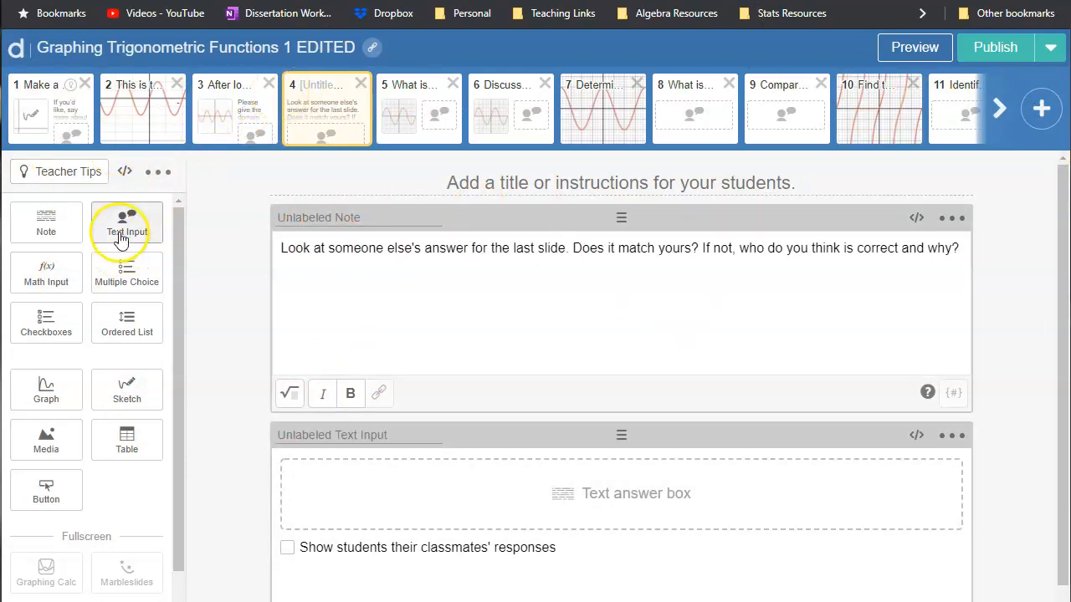
{"action": "left_click", "coordinate": [236, 108]}
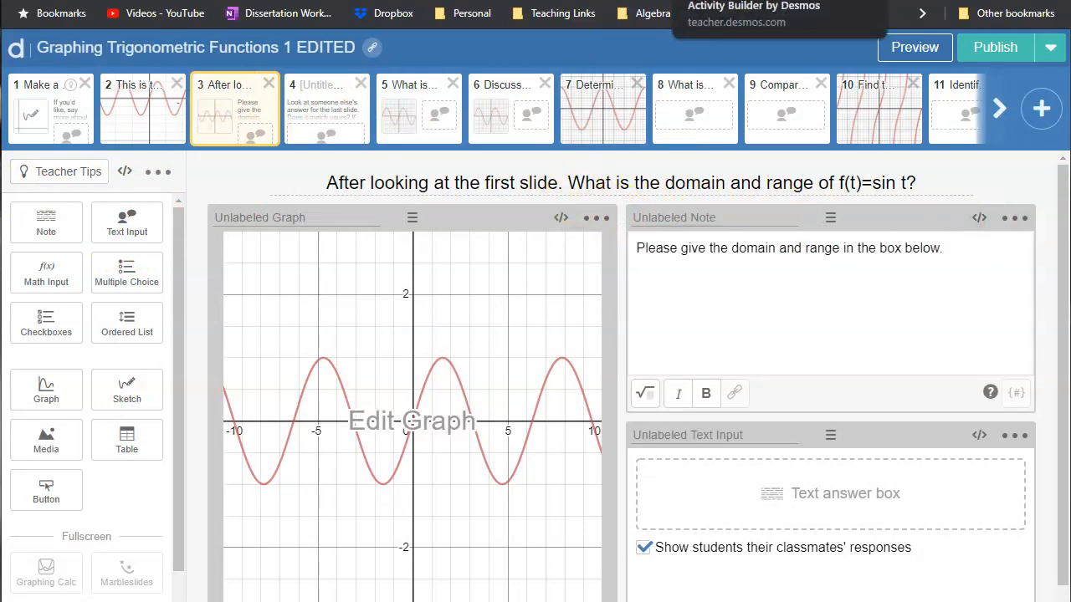
{"action": "left_click", "coordinate": [736, 1]}
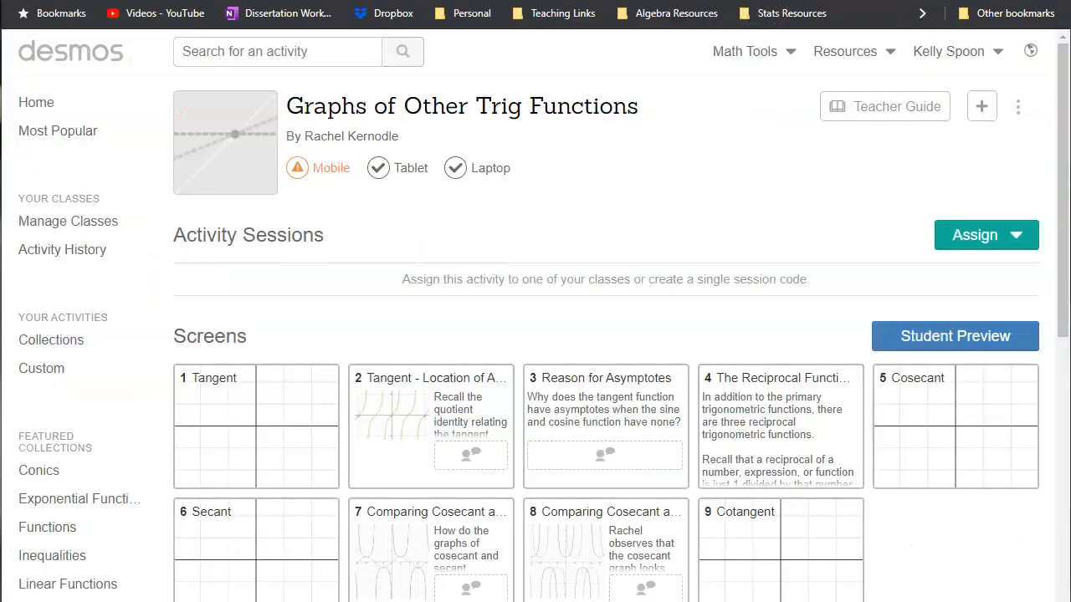
Step: In the AP Calculus BC Limits and Continuity dashboard, view the responses on screen 21 and enlarge the first student's graph
{"action": "left_click", "coordinate": [502, 1]}
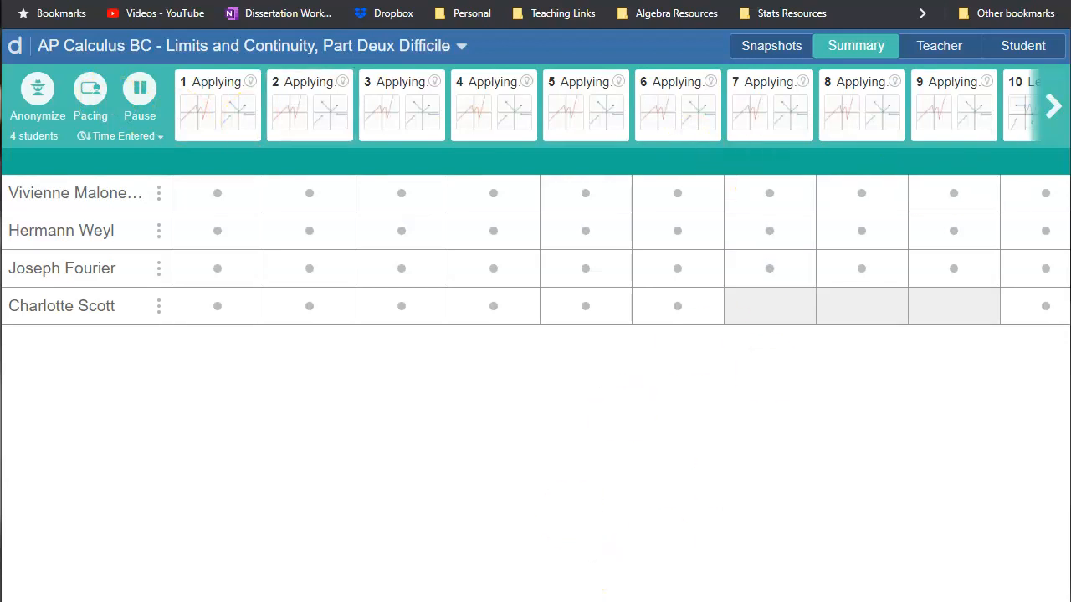
{"action": "left_click", "coordinate": [1051, 109]}
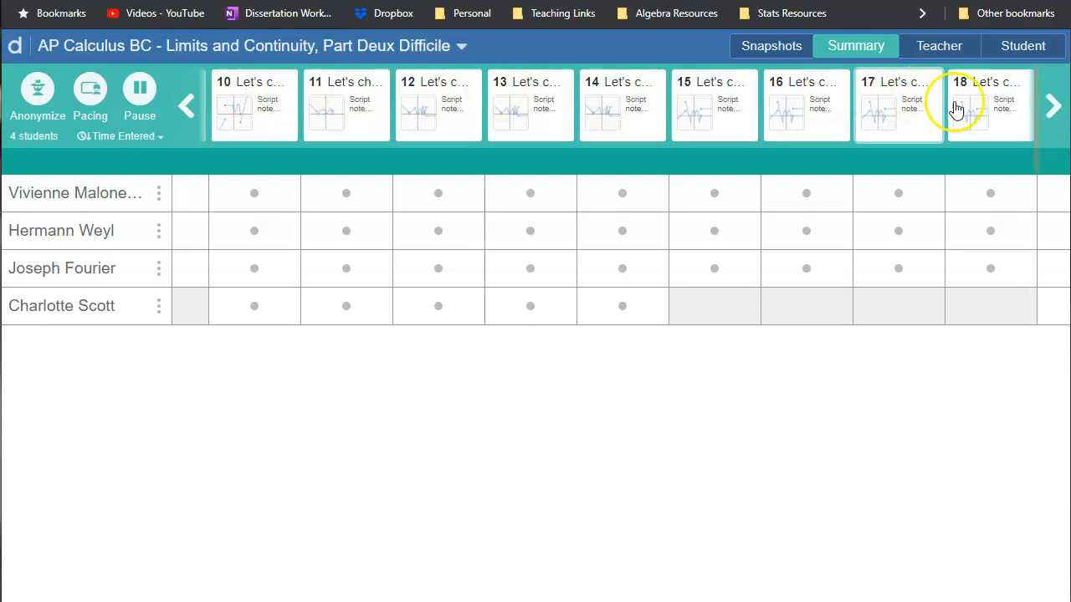
{"action": "left_click", "coordinate": [1054, 107]}
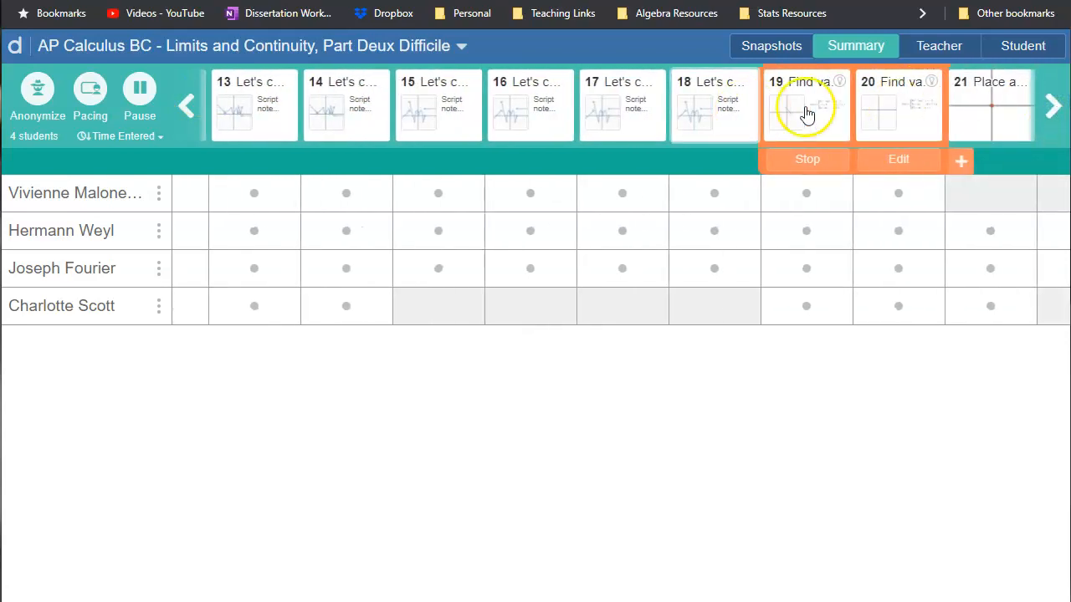
{"action": "left_click", "coordinate": [1003, 113]}
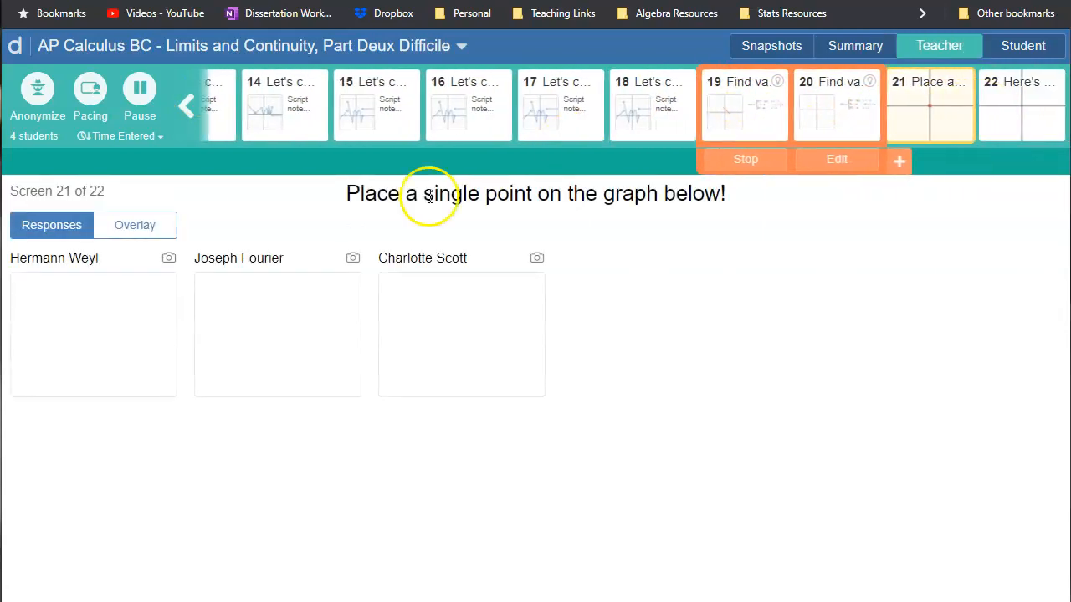
{"action": "left_click", "coordinate": [131, 341]}
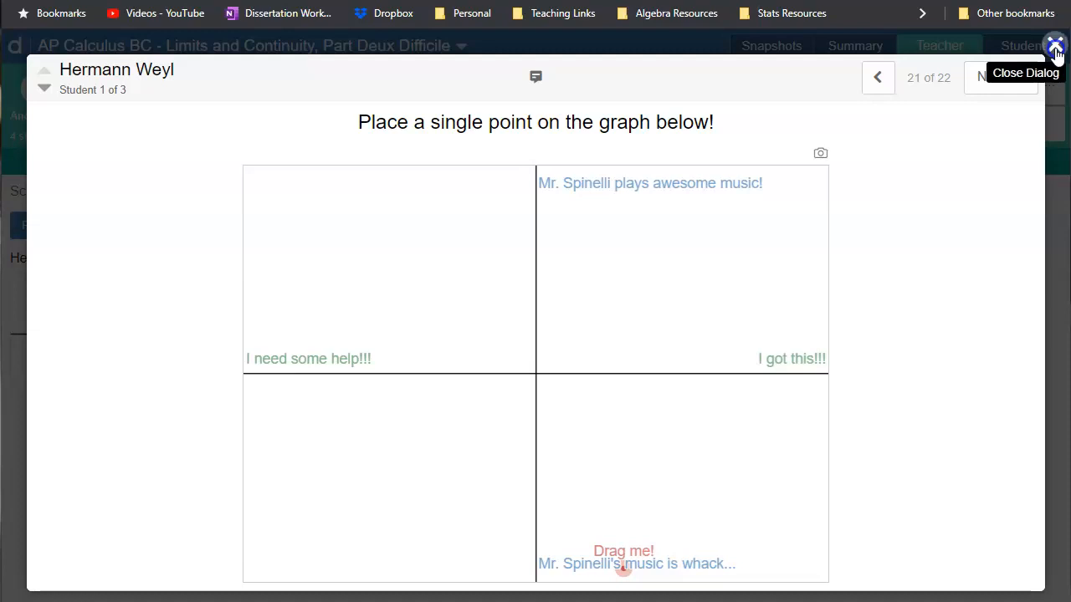
{"action": "left_click", "coordinate": [1055, 47]}
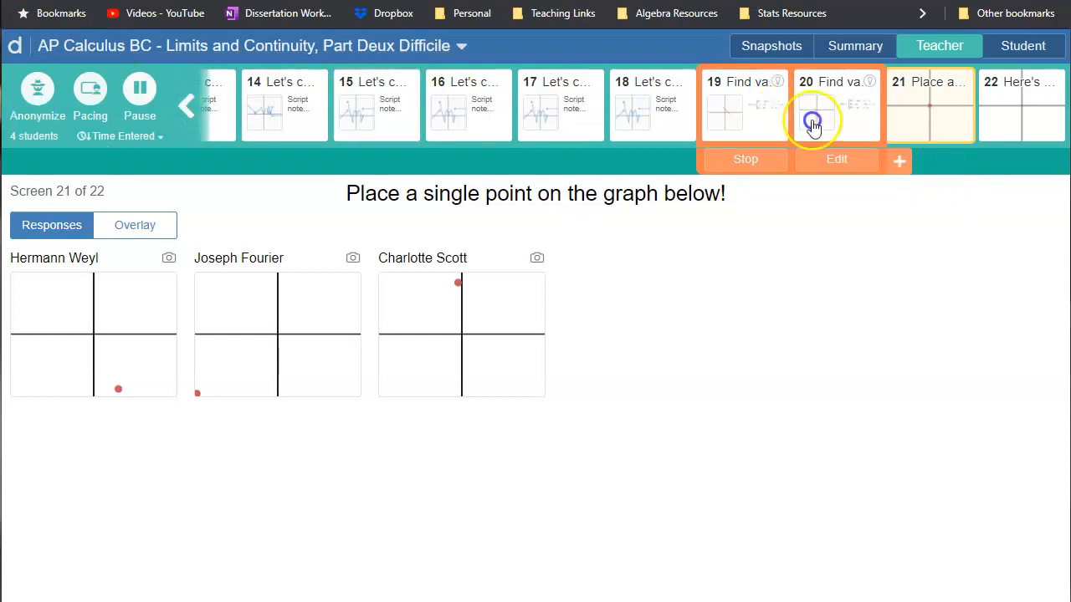
Step: Make an editable copy of Limits and Continuity, Part Deux Difficile from its activity page and open screen 10
{"action": "left_click", "coordinate": [462, 52]}
{"action": "left_click", "coordinate": [406, 81]}
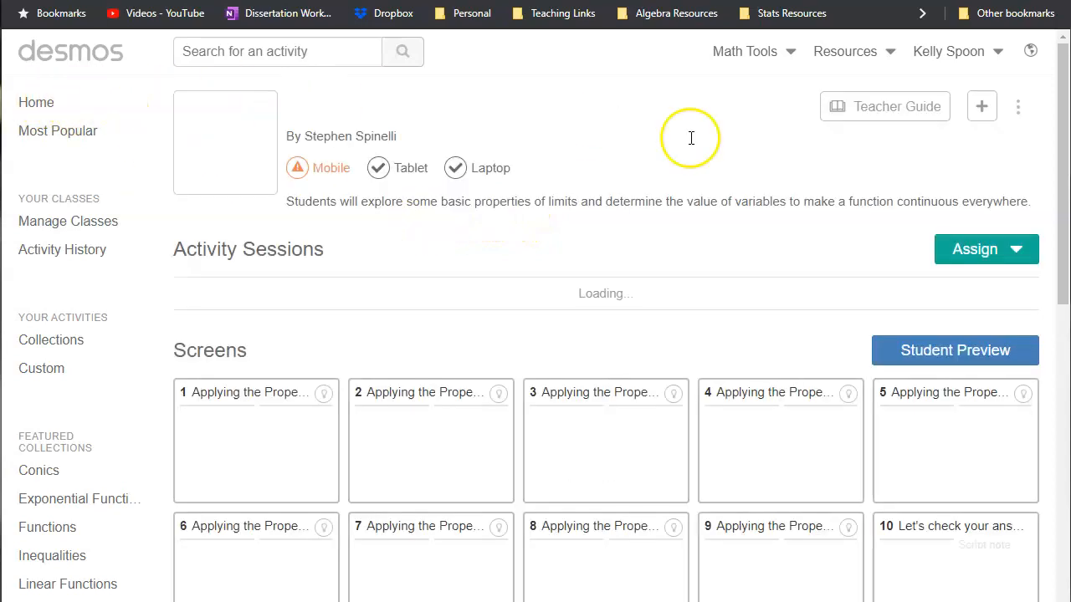
{"action": "left_click", "coordinate": [1018, 109]}
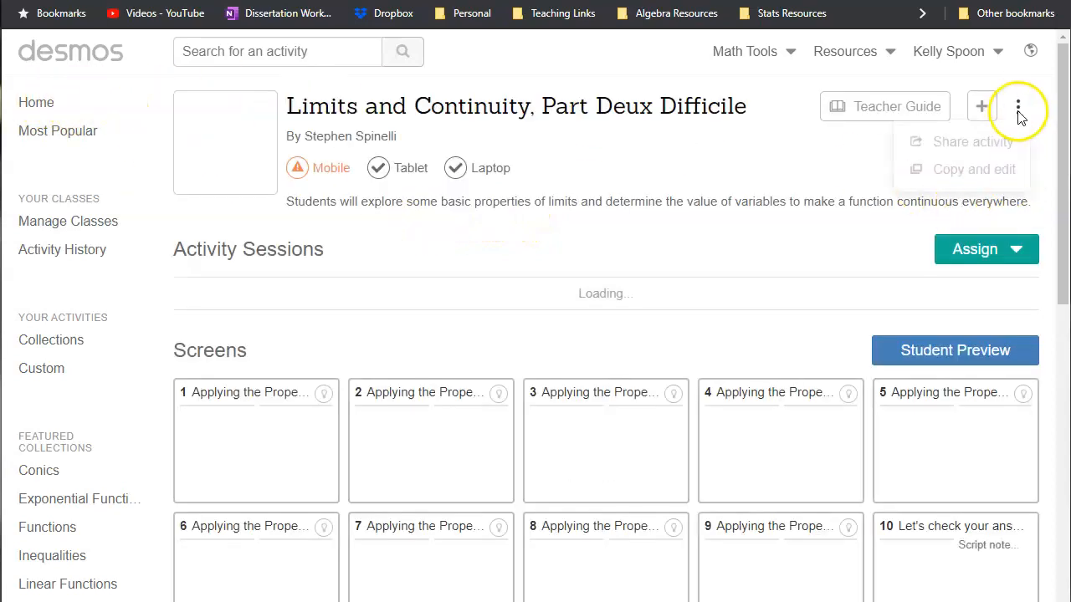
{"action": "left_click", "coordinate": [968, 176]}
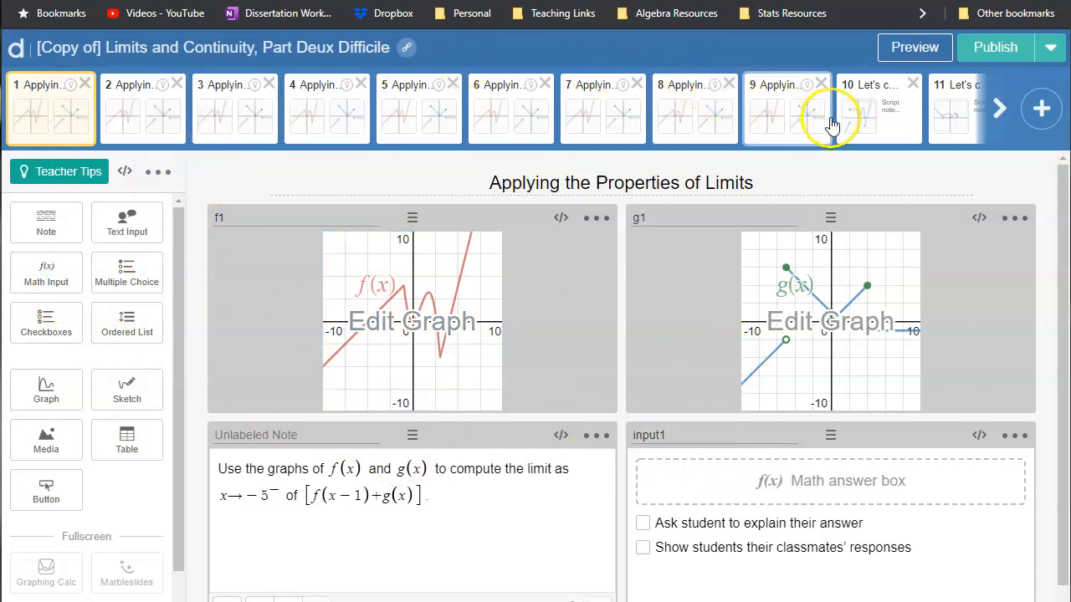
{"action": "left_click", "coordinate": [870, 113]}
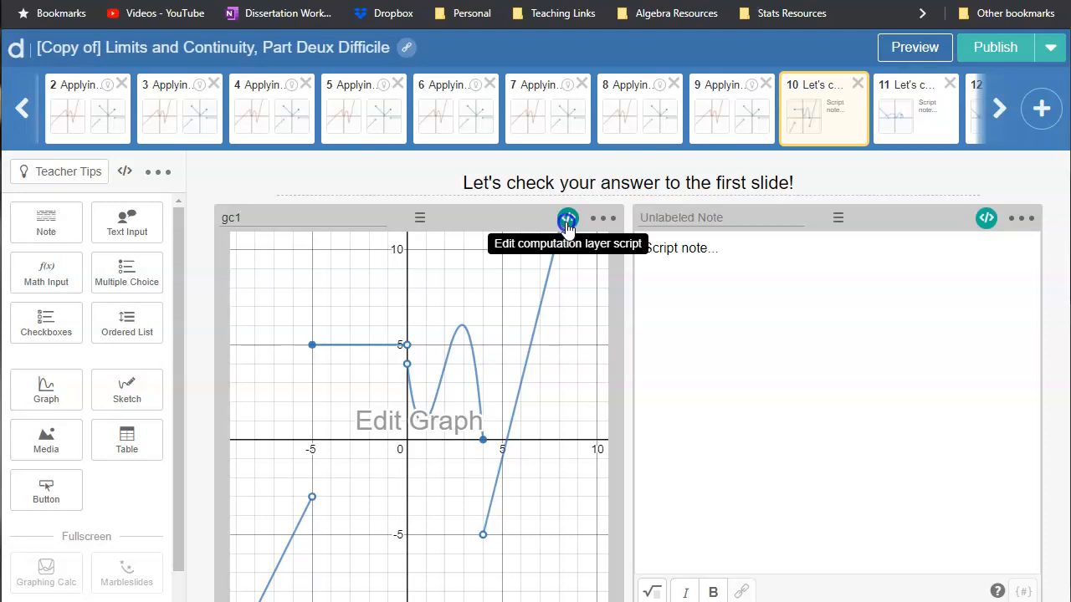
Step: Remove "[Copy of]" from the copied activity's title and save the activity details
{"action": "left_click", "coordinate": [102, 50]}
{"action": "left_click_drag", "start_coordinate": [505, 145], "coordinate": [42, 109]}
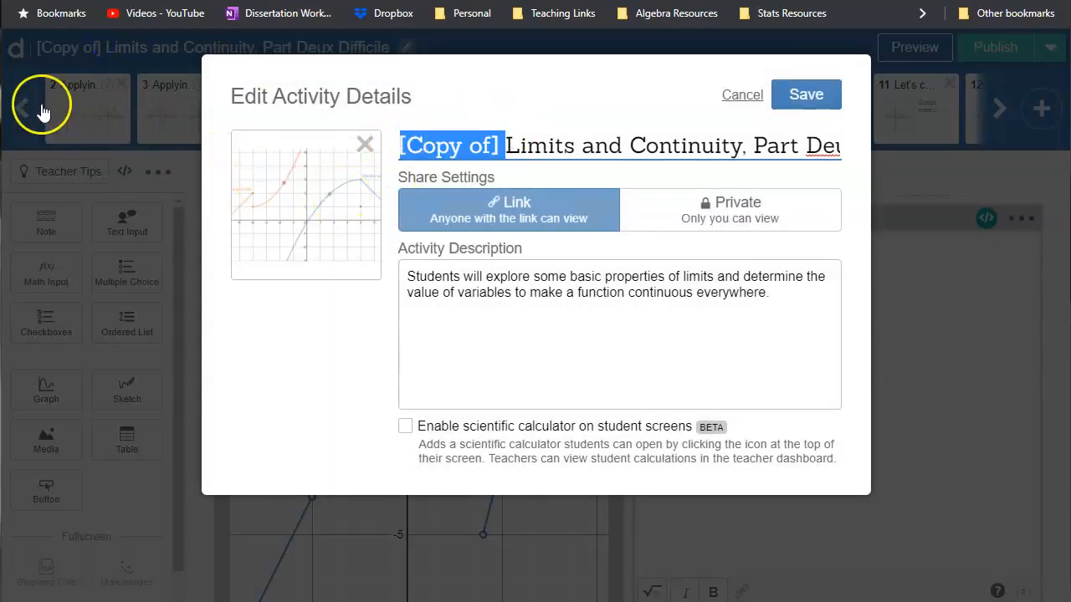
{"action": "key", "text": "BackSpace"}
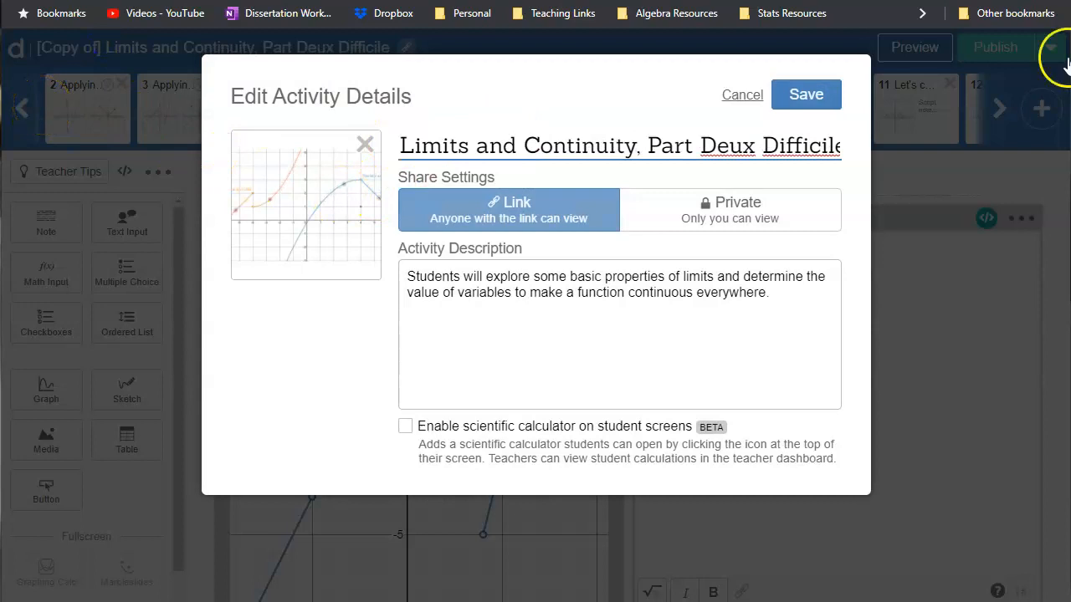
{"action": "left_click", "coordinate": [805, 95]}
{"action": "left_click", "coordinate": [372, 138]}
{"action": "left_click", "coordinate": [988, 161]}
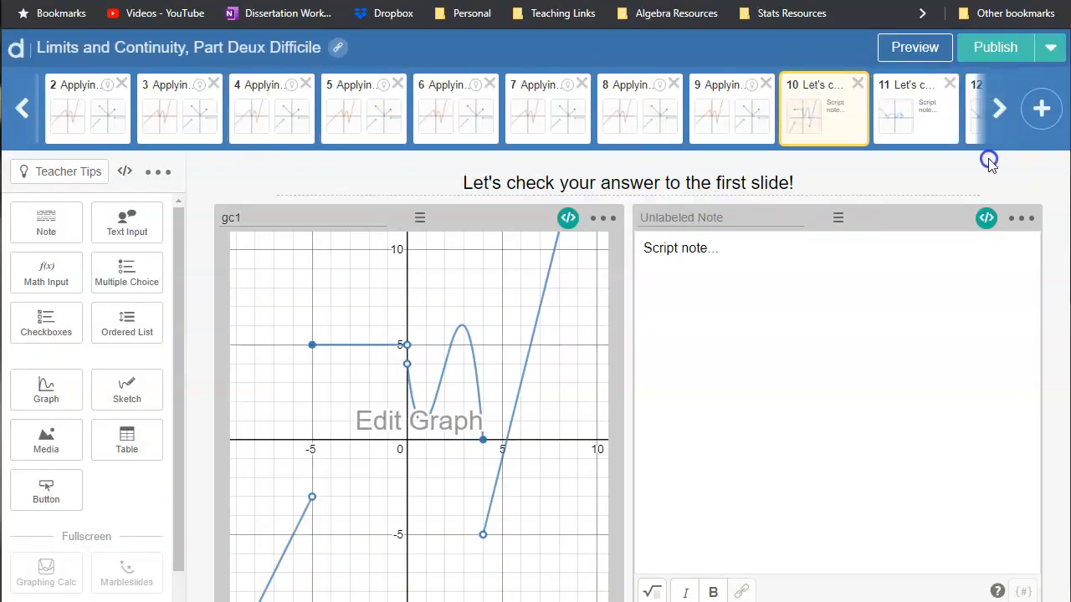
Step: Open the graph on screen 21, "Place a single point on the graph below!", for editing
{"action": "left_click", "coordinate": [1003, 107]}
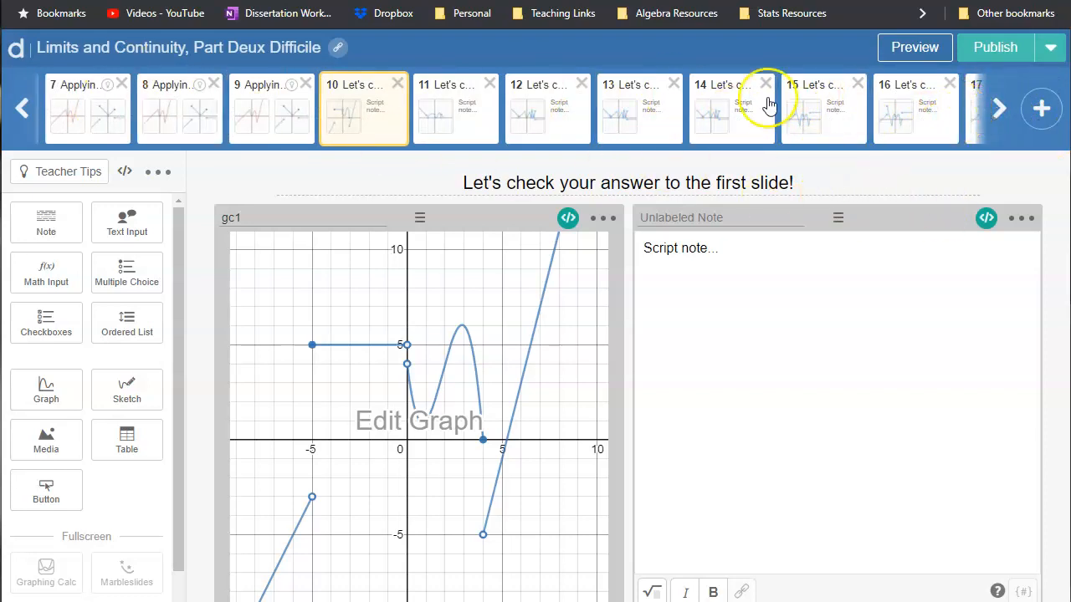
{"action": "left_click", "coordinate": [998, 107]}
{"action": "left_click", "coordinate": [905, 125]}
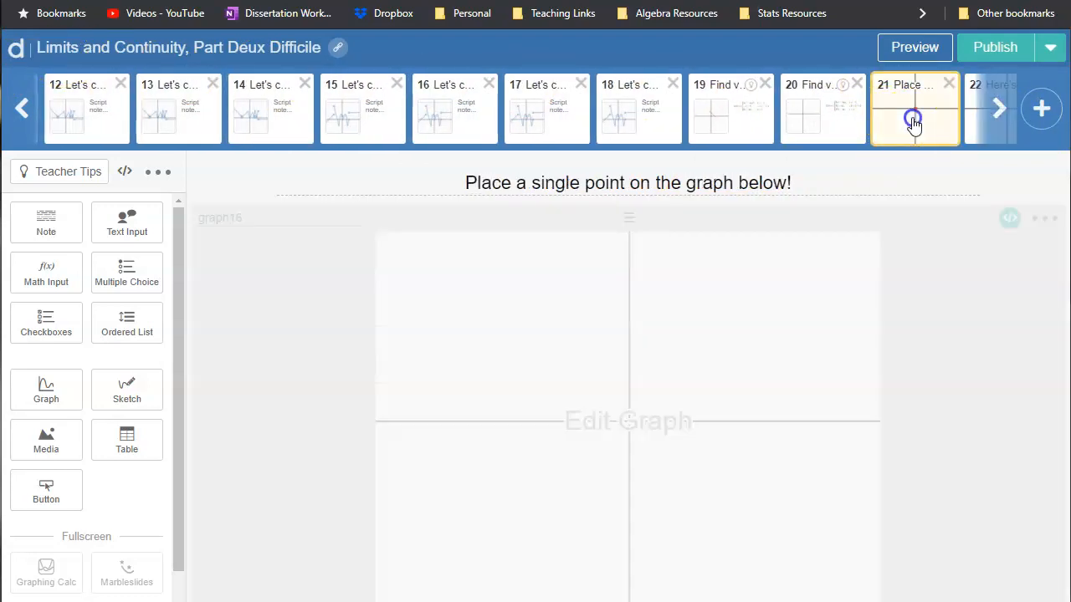
{"action": "left_click", "coordinate": [831, 412]}
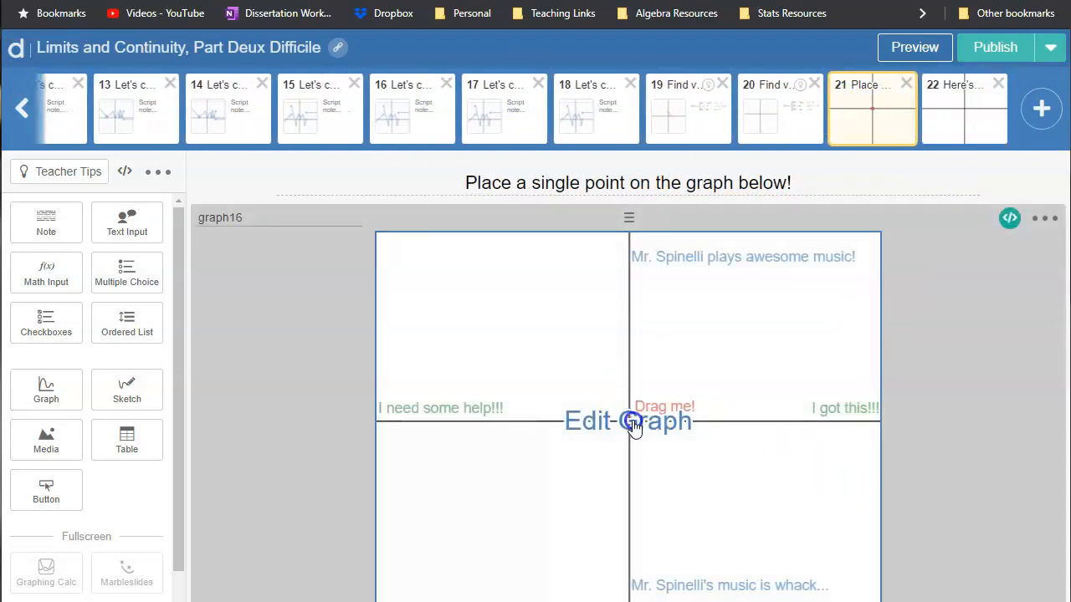
{"action": "left_click", "coordinate": [633, 423]}
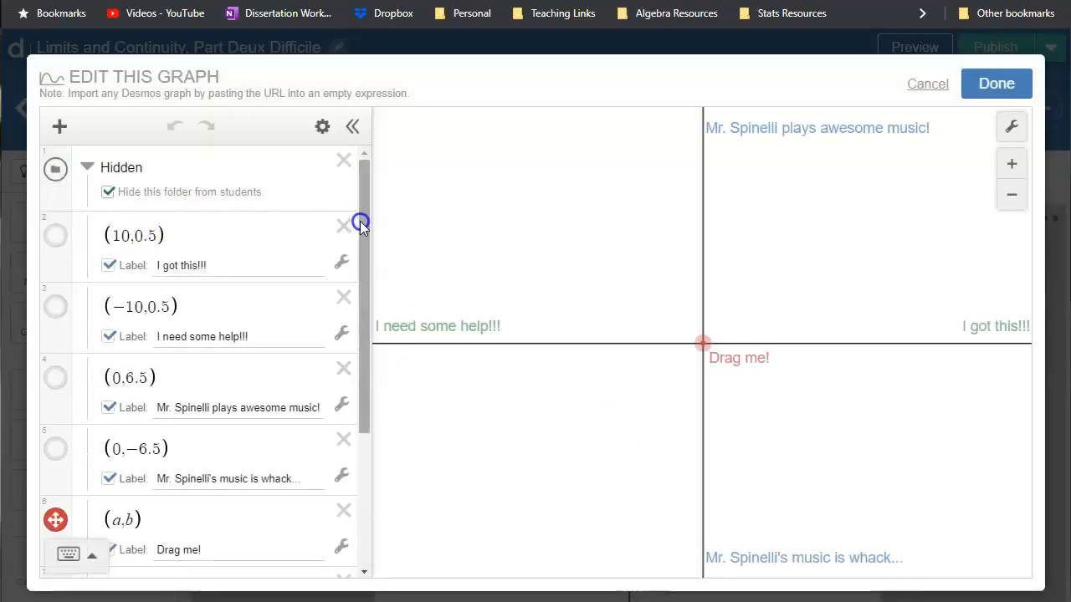
Step: Relabel point (0, 6.5) with the new teacher's name plus "has nice eyebrows!" and (0, −6.5) with the name plus "eyebrows are meh.", and save the graph
{"action": "left_click_drag", "start_coordinate": [363, 213], "coordinate": [363, 231]}
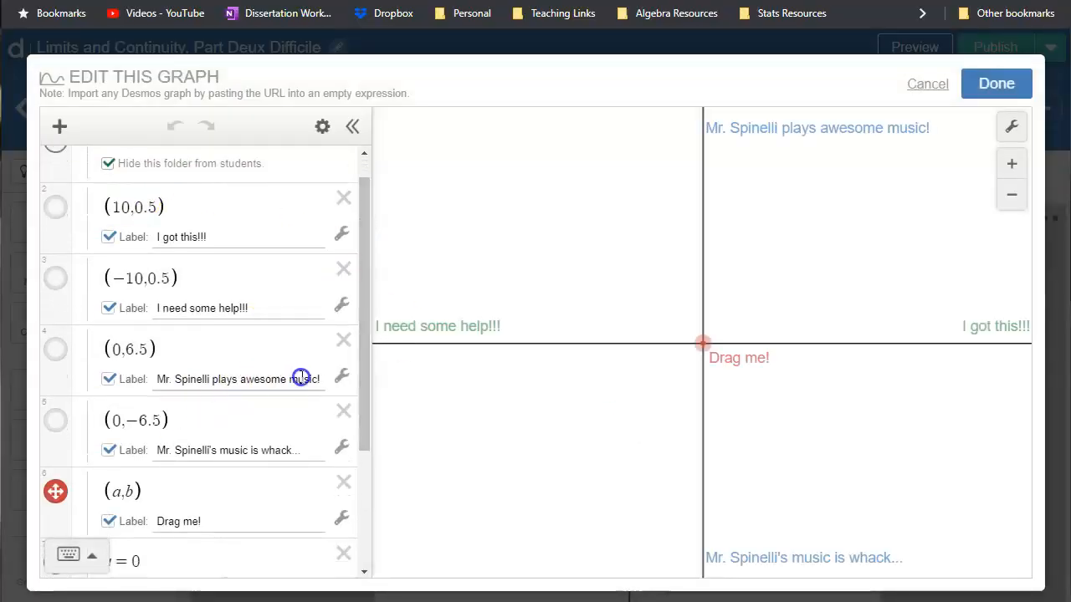
{"action": "left_click_drag", "start_coordinate": [316, 381], "coordinate": [105, 377]}
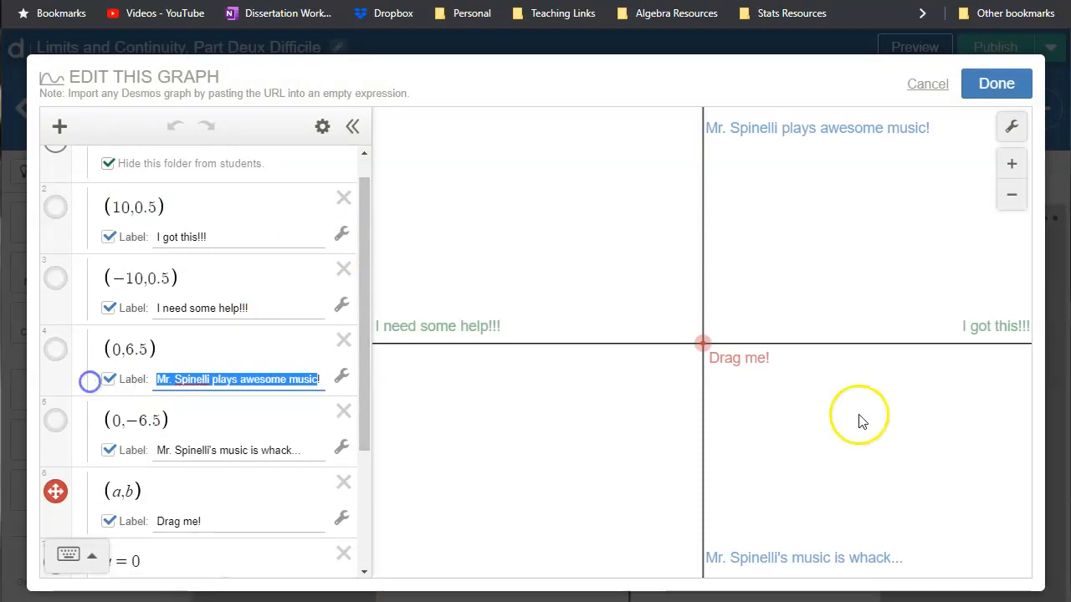
{"action": "type", "text": "Mr. Bernal has nice eyebrows!"}
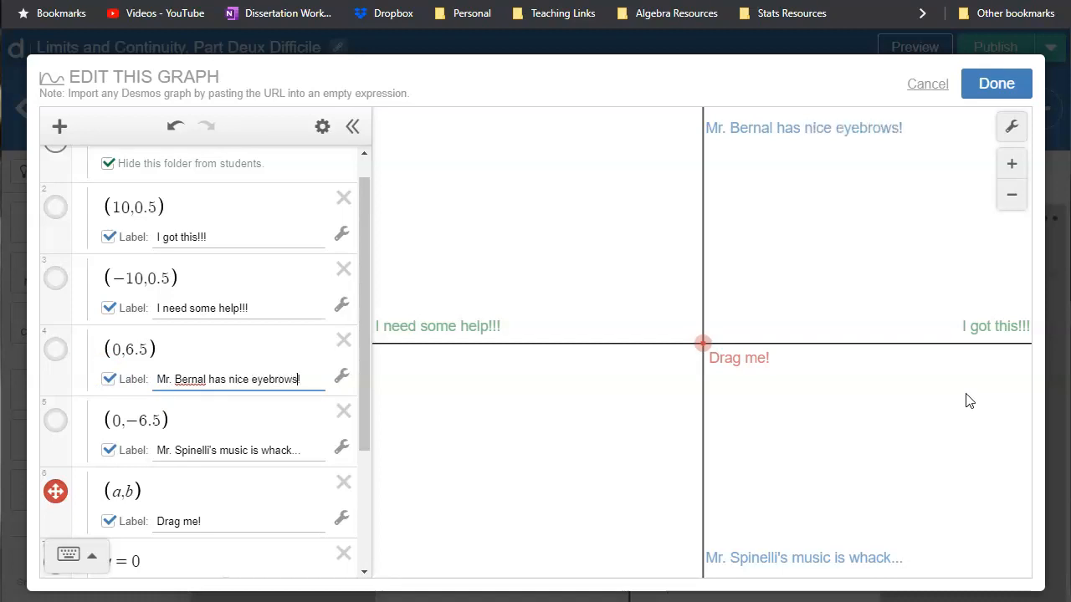
{"action": "left_click", "coordinate": [272, 449]}
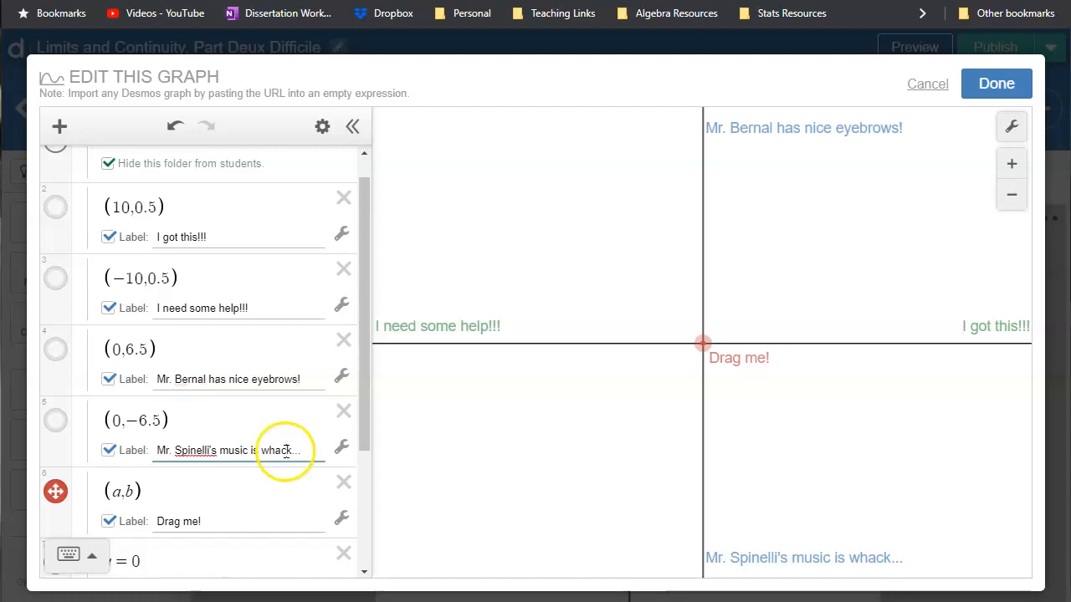
{"action": "type", "text": "Mr Bernal's eyebrows are meh."}
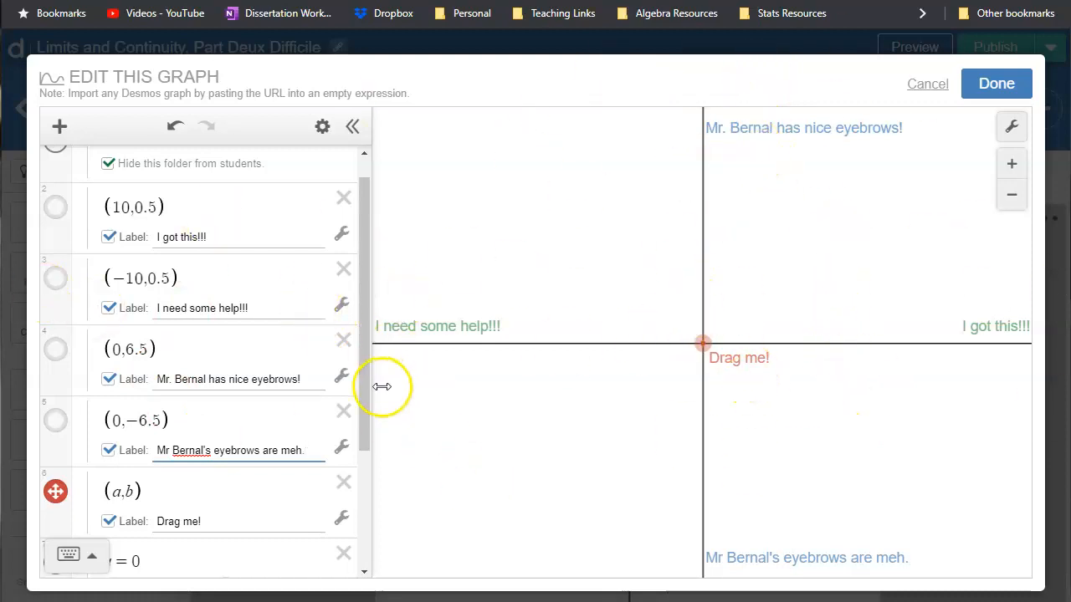
{"action": "left_click", "coordinate": [997, 84]}
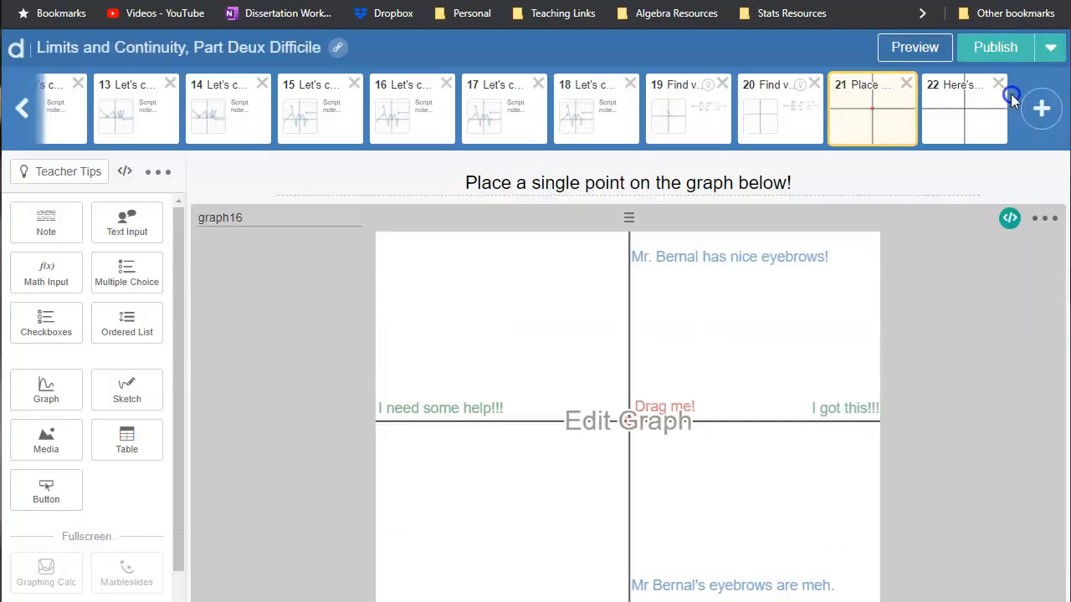
Step: Open screen 22, "Here's how your classmates are feeling...", and view its graph's script without changing it
{"action": "left_click", "coordinate": [960, 112]}
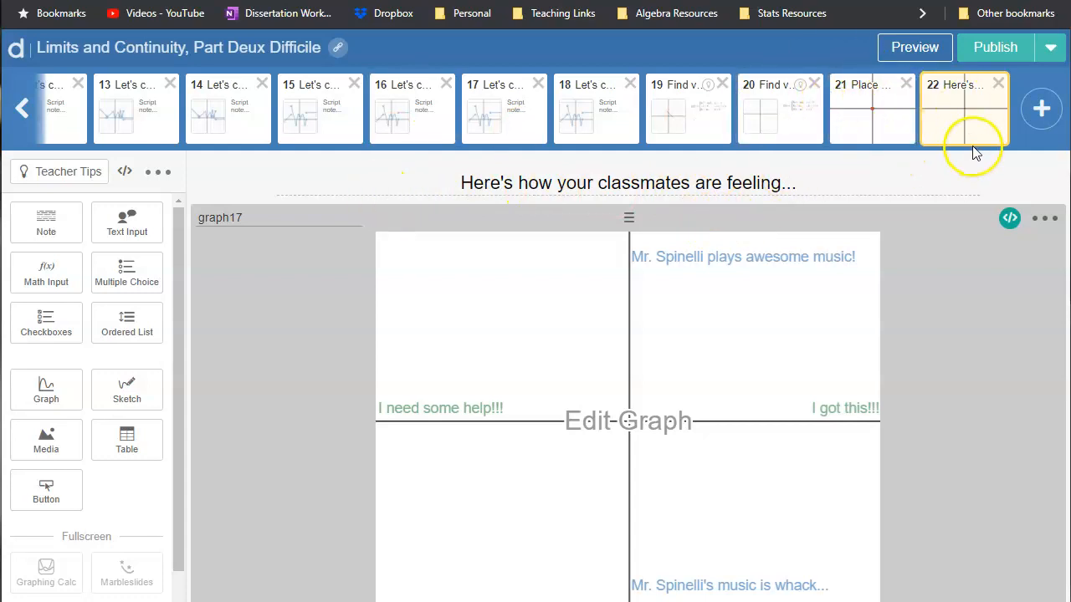
{"action": "left_click", "coordinate": [1009, 219]}
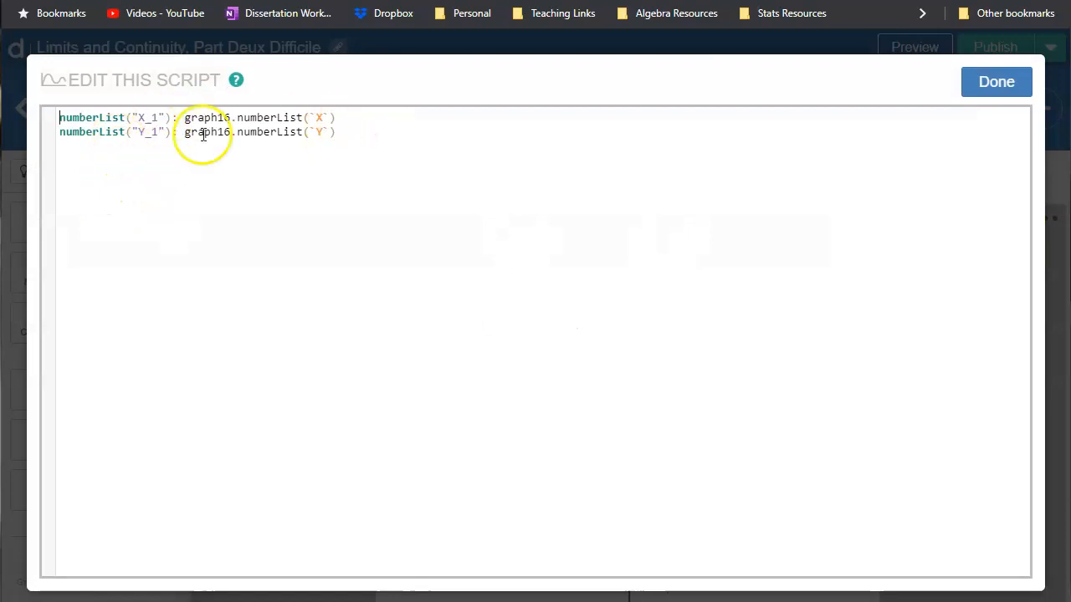
{"action": "left_click", "coordinate": [1008, 91]}
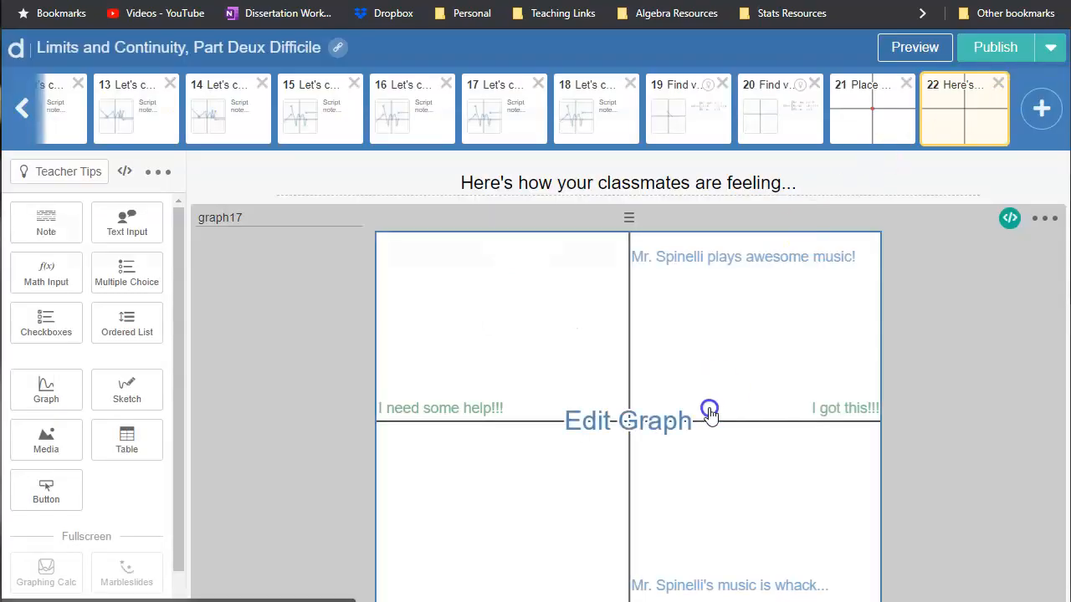
Step: In screen 22's graph, set the (0, 6.5) label to the new teacher's name followed by "has nice eyebrows!"
{"action": "left_click", "coordinate": [659, 418]}
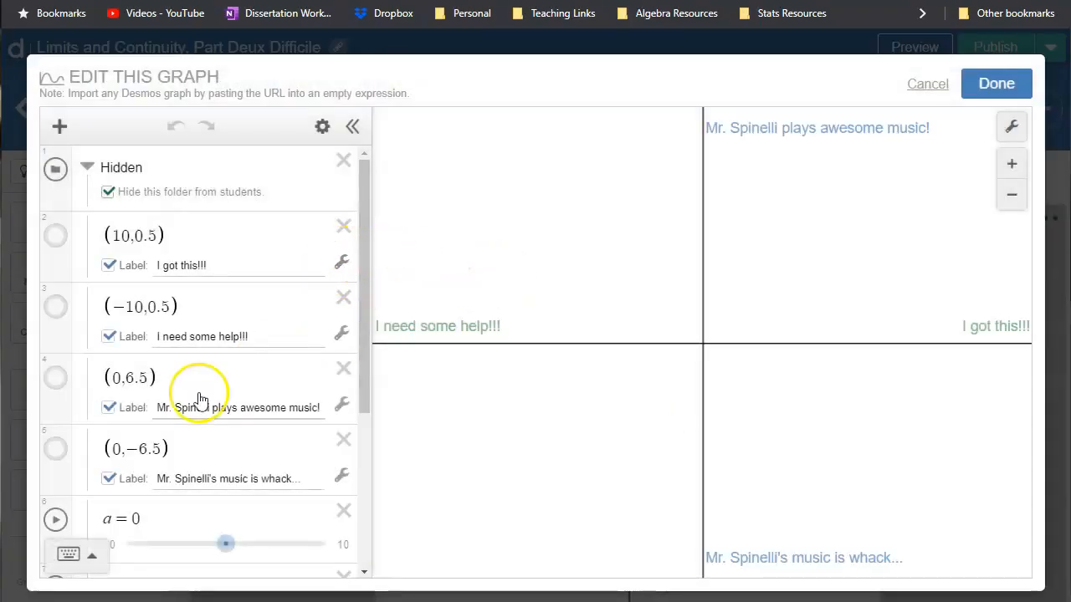
{"action": "left_click_drag", "start_coordinate": [181, 413], "coordinate": [469, 441]}
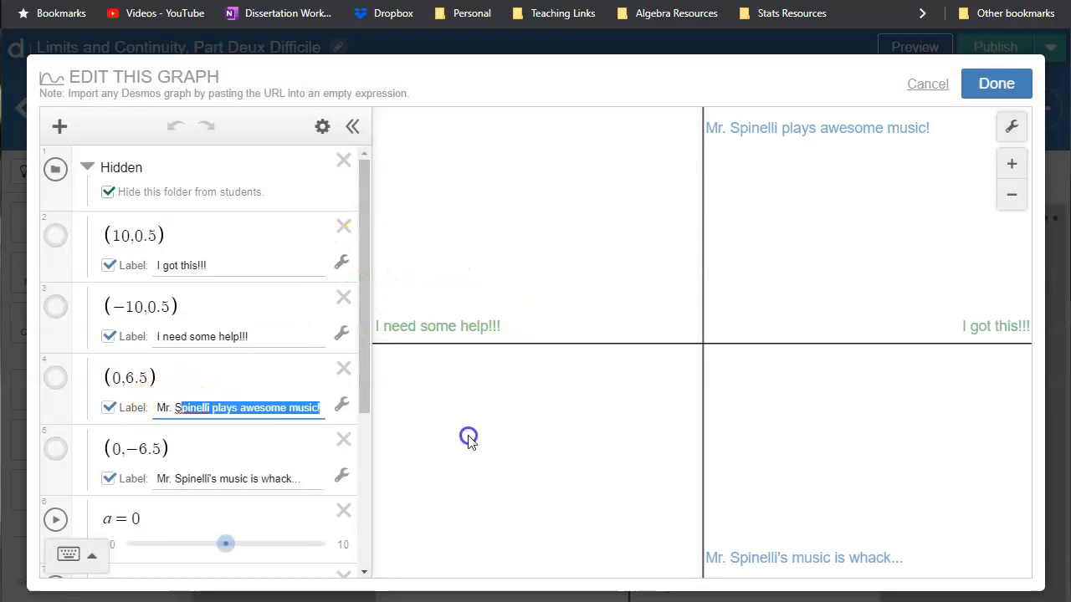
{"action": "key", "text": "BackSpace"}
{"action": "key", "text": "BackSpace"}
{"action": "type", "text": "Bernal has nice eyebrows!"}
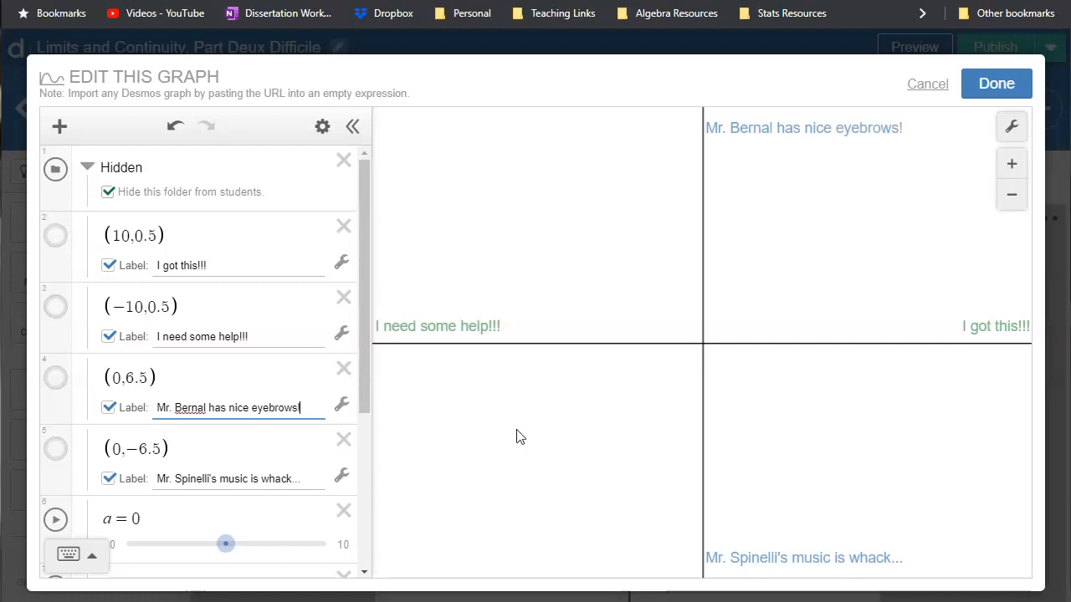
Step: Set the (0, −6.5) label to the new teacher's name in possessive form followed by "eyebrows are meh.", and save the graph
{"action": "left_click", "coordinate": [251, 479]}
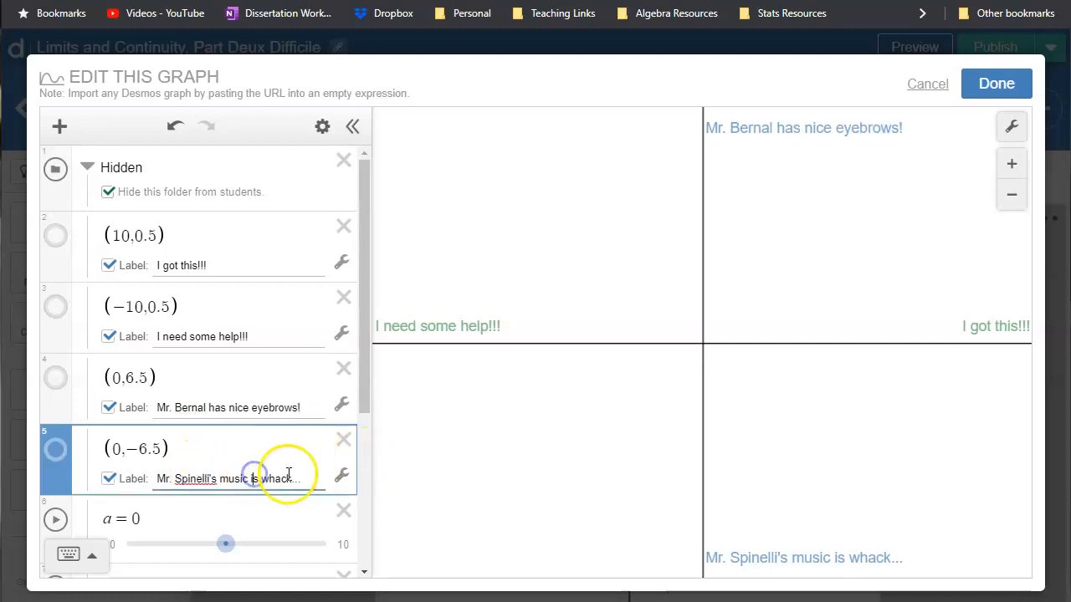
{"action": "key", "text": "ctrl+a"}
{"action": "type", "text": "Mr."}
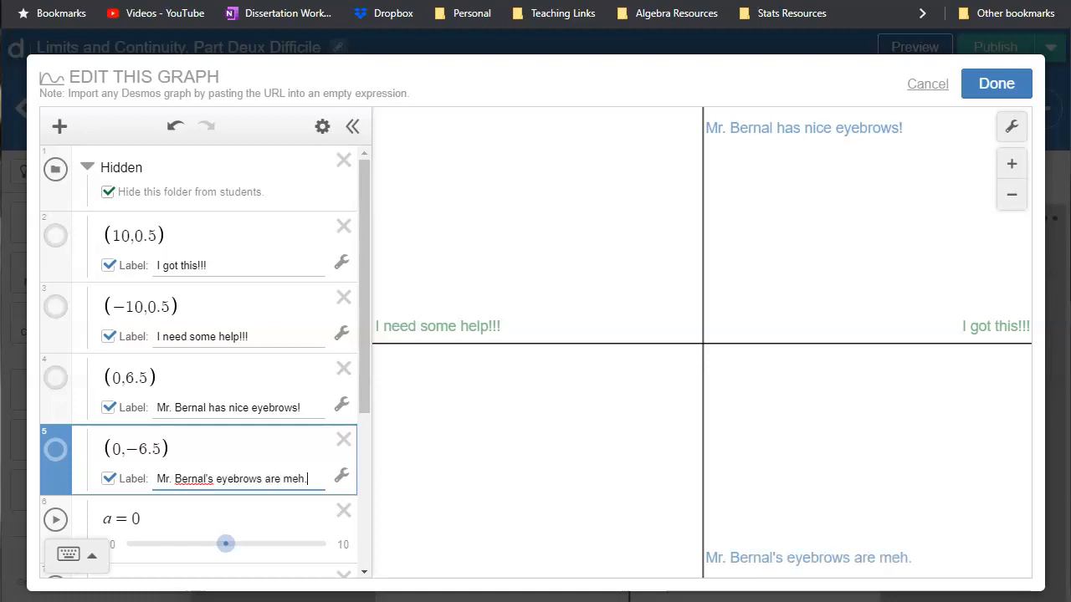
{"action": "left_click", "coordinate": [996, 84]}
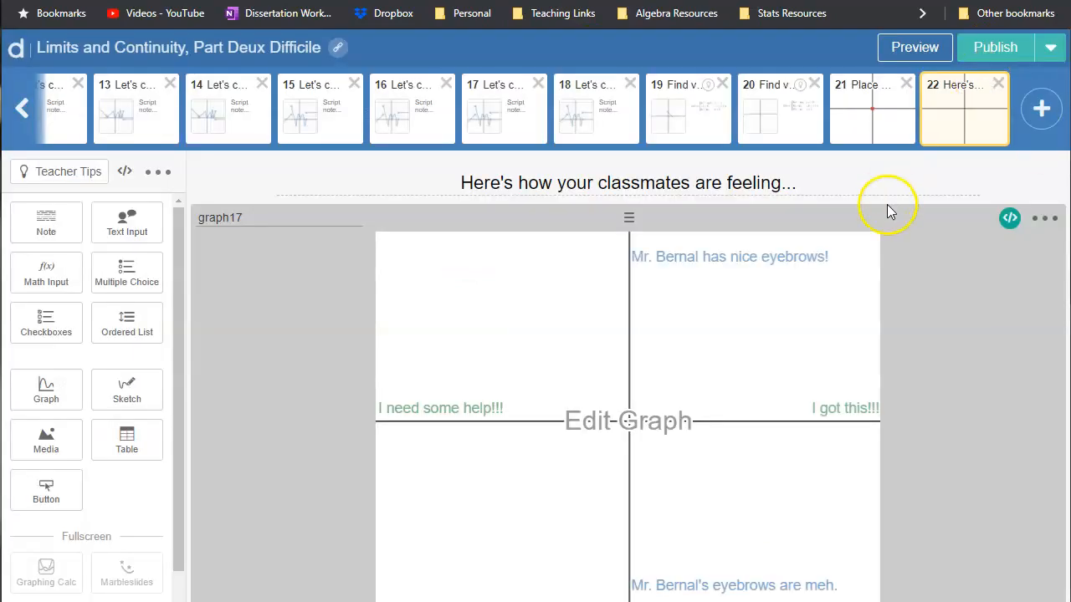
{"action": "left_click", "coordinate": [831, 124]}
{"action": "left_click", "coordinate": [700, 125]}
{"action": "left_click", "coordinate": [961, 125]}
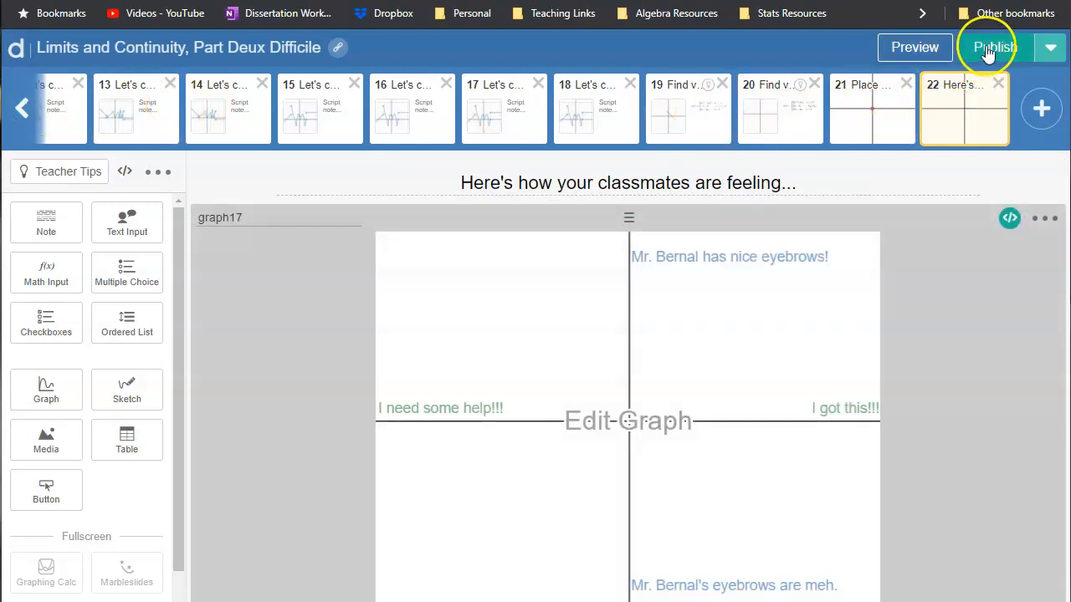
Step: Append a hyphen and the new teacher's name to the activity title, save the details and publish the activity
{"action": "left_click", "coordinate": [186, 48]}
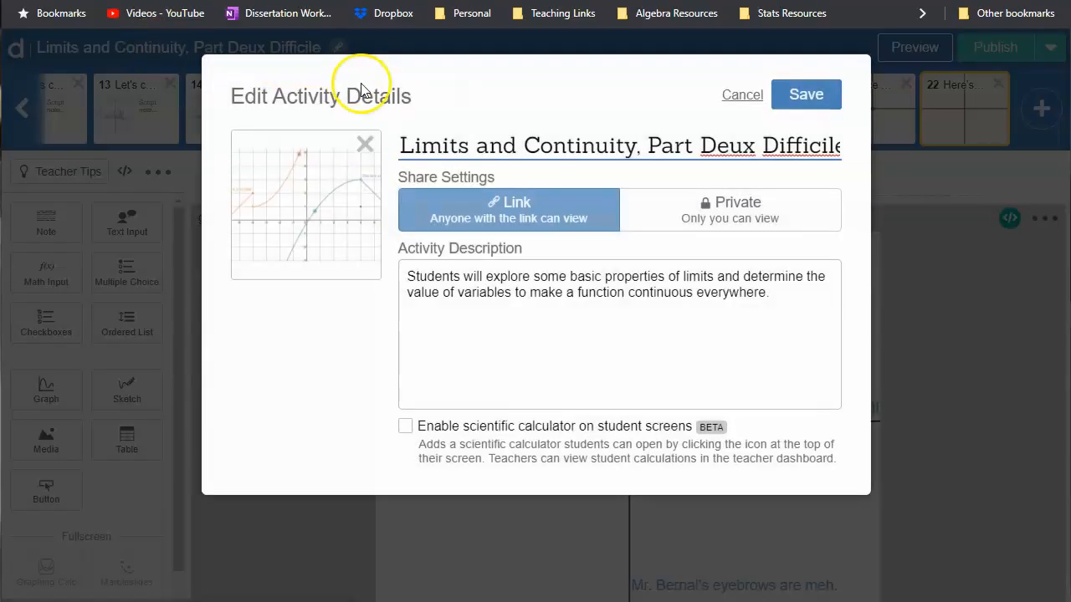
{"action": "left_click_drag", "start_coordinate": [792, 147], "coordinate": [860, 146]}
{"action": "left_click", "coordinate": [837, 148]}
{"action": "type", "text": "- Mr. Bernal"}
{"action": "key", "text": "Return"}
{"action": "left_click", "coordinate": [997, 46]}
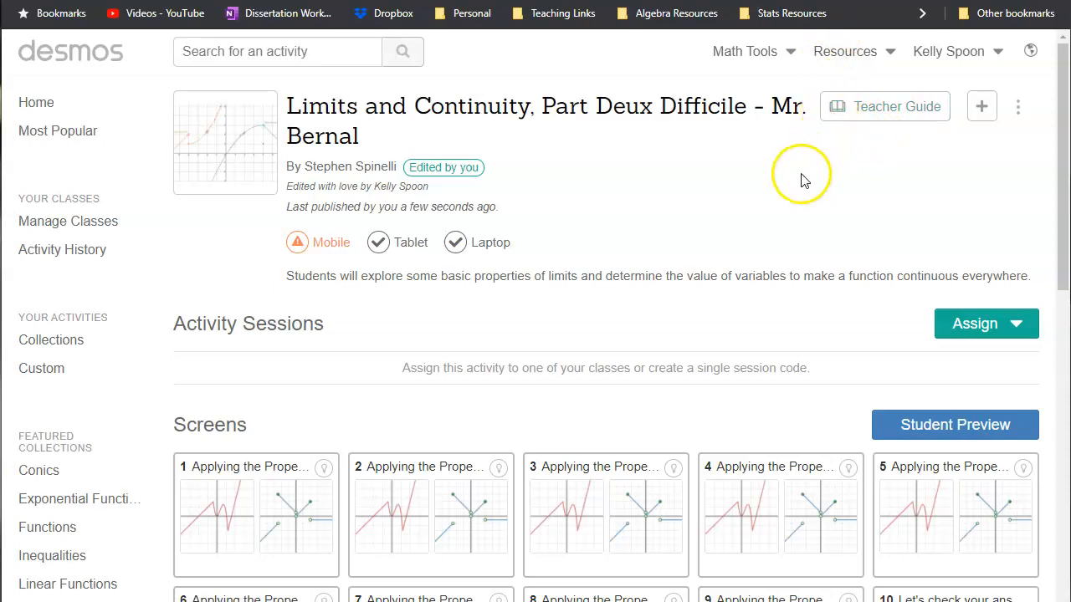
Step: Look over the published activity's page and show the actions available for managing it
{"action": "scroll", "coordinate": [726, 43], "scroll_direction": "down", "scroll_amount": 1}
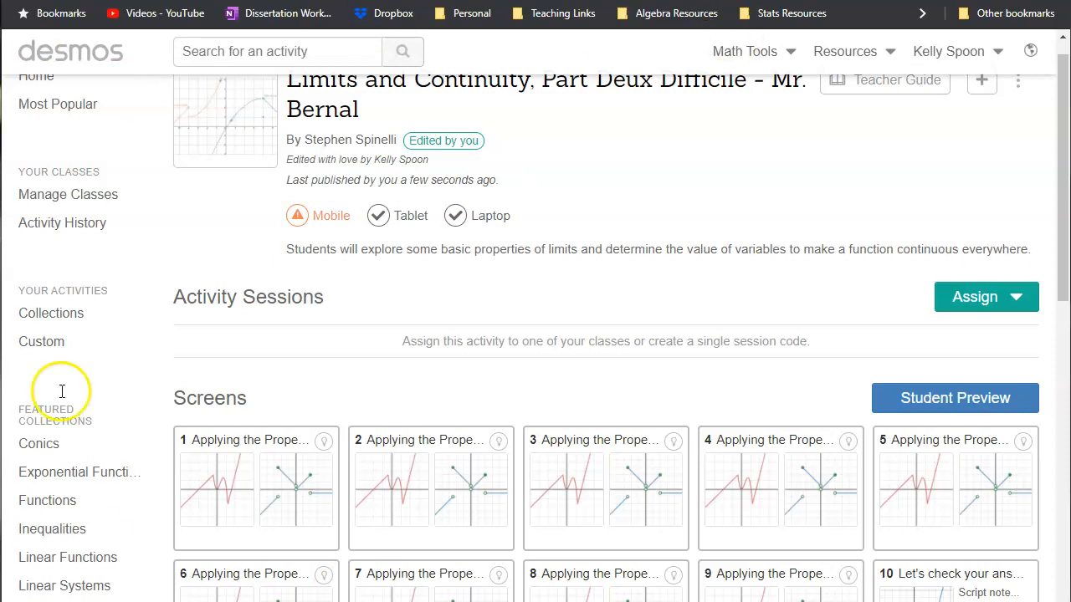
{"action": "scroll", "coordinate": [608, 395], "scroll_direction": "up", "scroll_amount": 1}
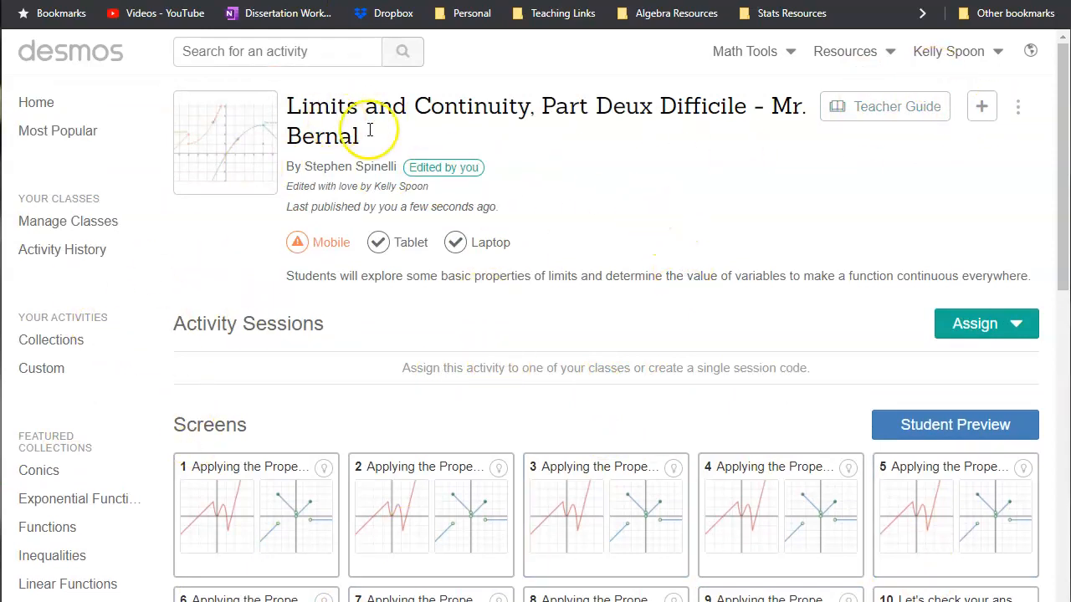
{"action": "left_click", "coordinate": [1018, 110]}
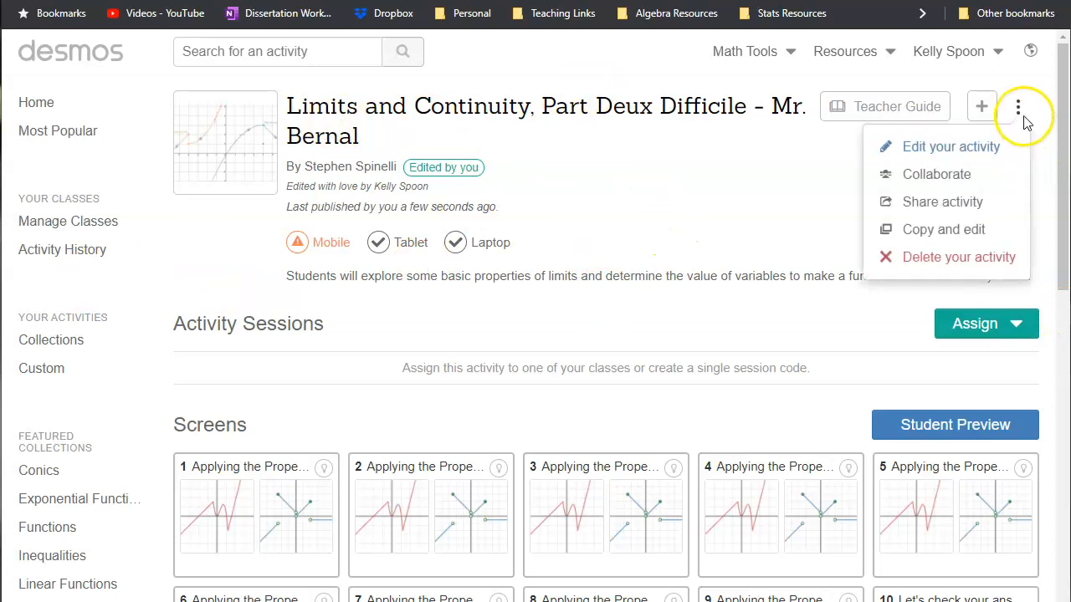